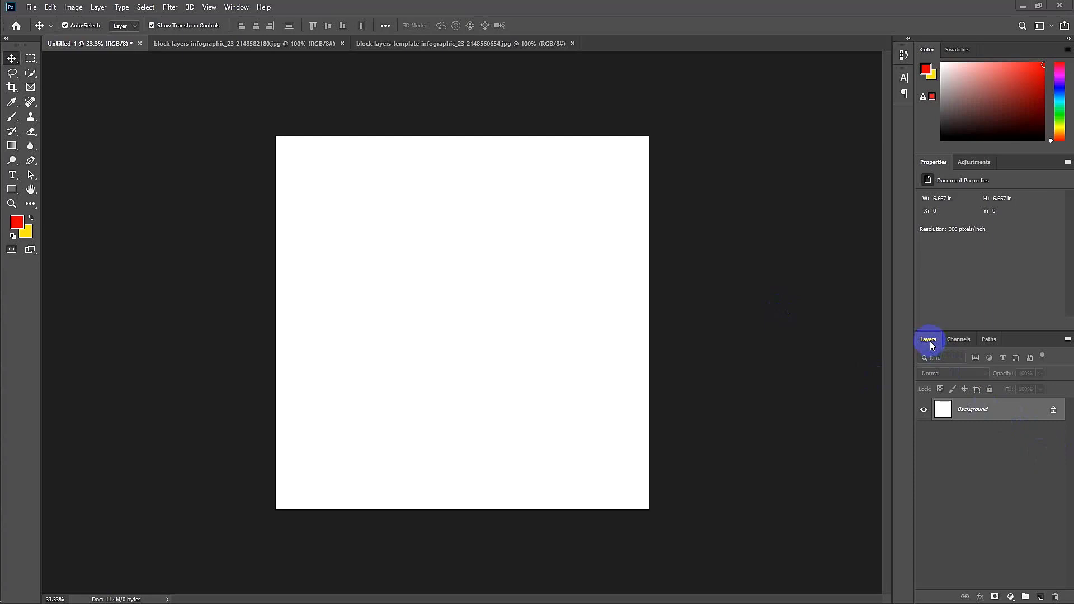
- Float the Layers panel free and close the Color, Swatches and Properties panels
drag(932, 345, 757, 82)
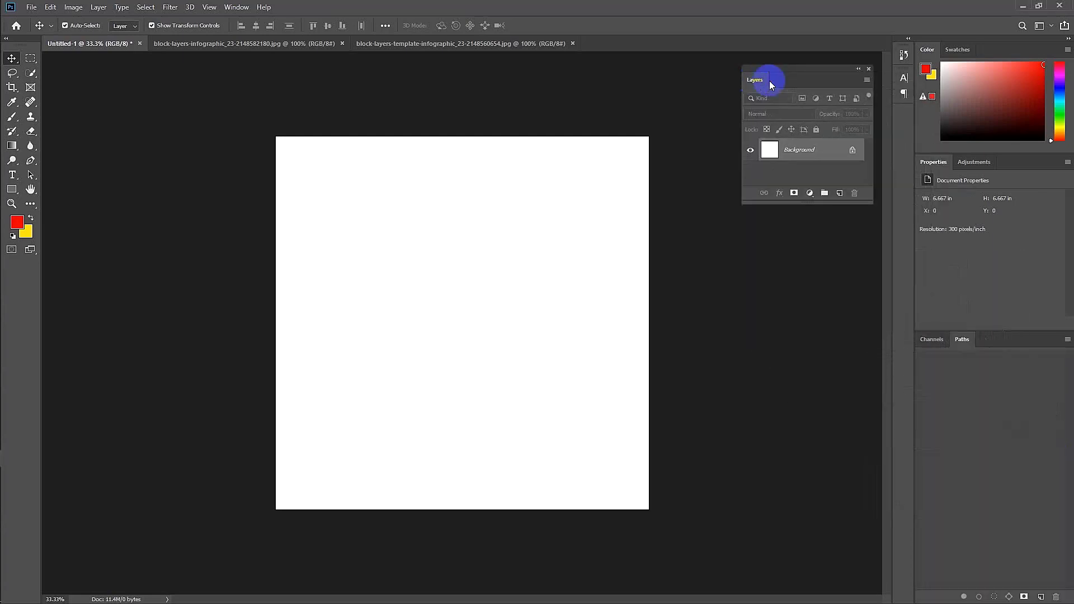
drag(935, 54, 540, 126)
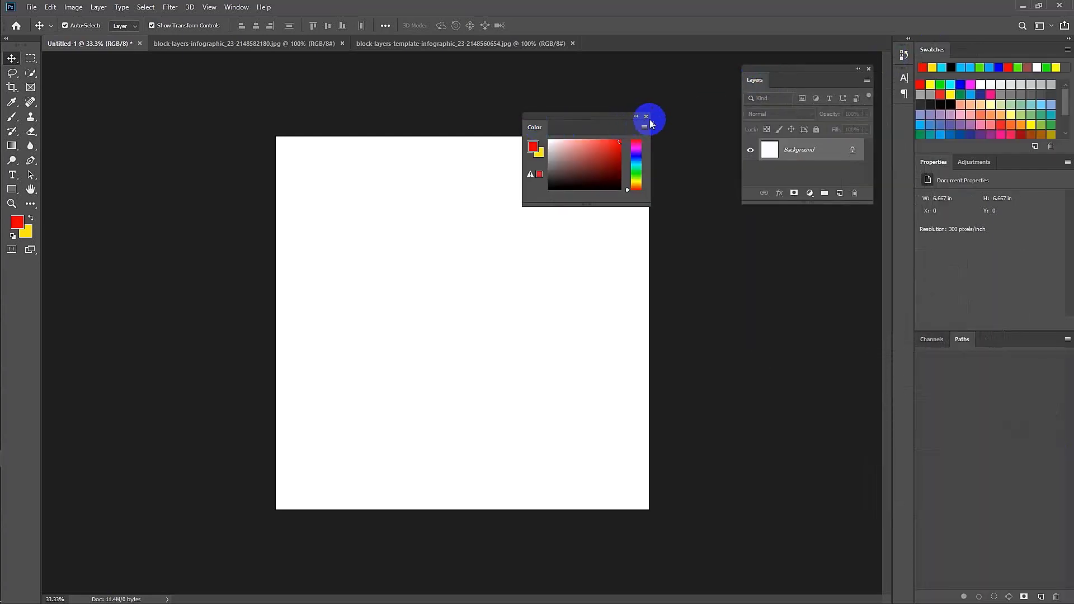
click(647, 118)
drag(932, 49, 581, 118)
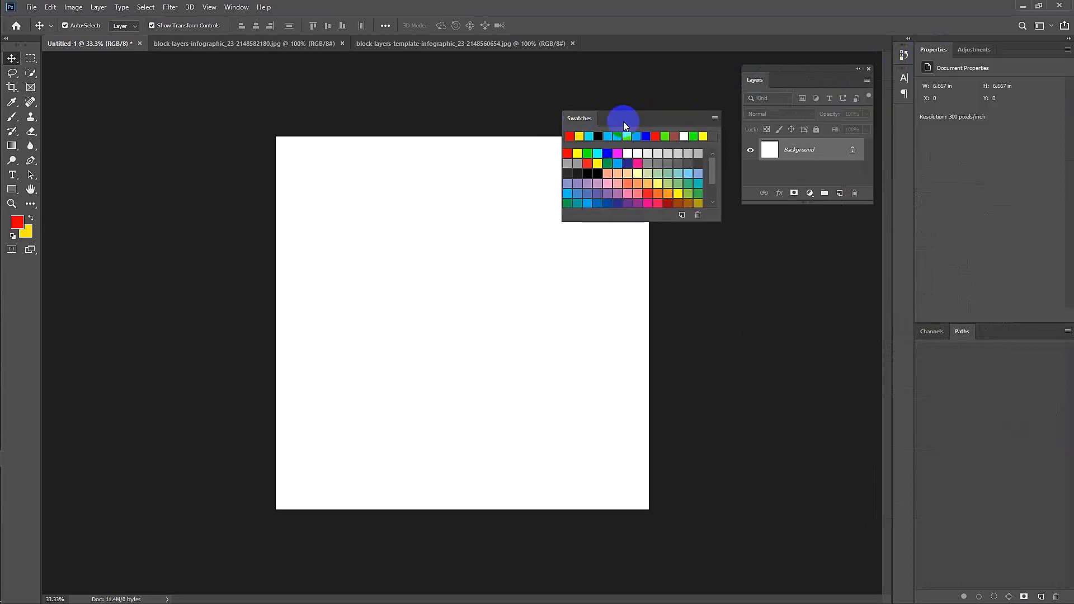
click(687, 107)
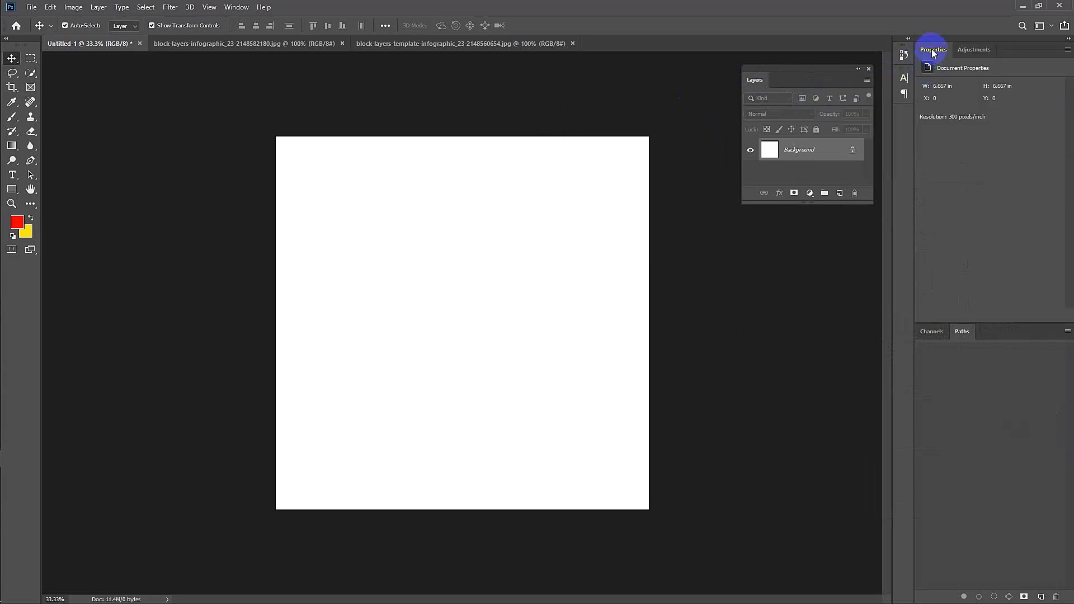
drag(933, 49, 588, 133)
click(725, 122)
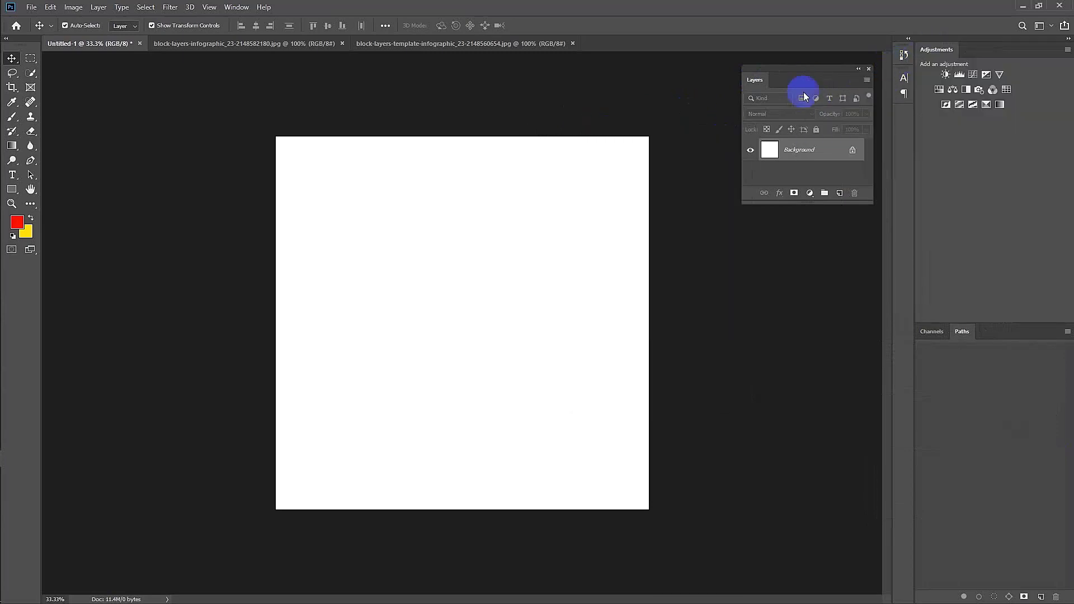
- Close the Adjustments, Paths and Channels panels
drag(936, 49, 509, 97)
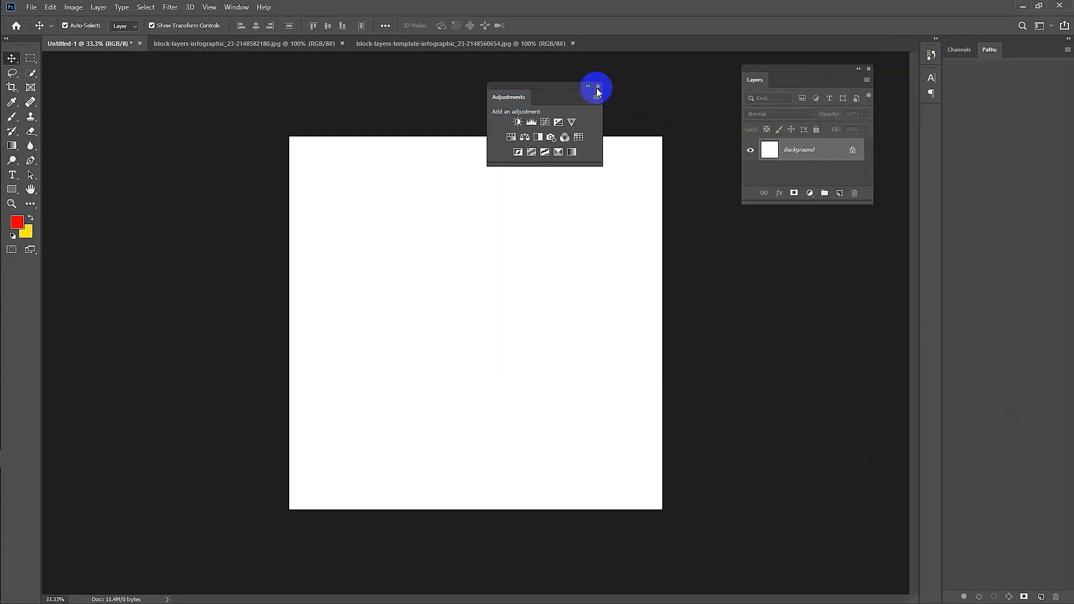
click(597, 86)
drag(990, 50, 549, 99)
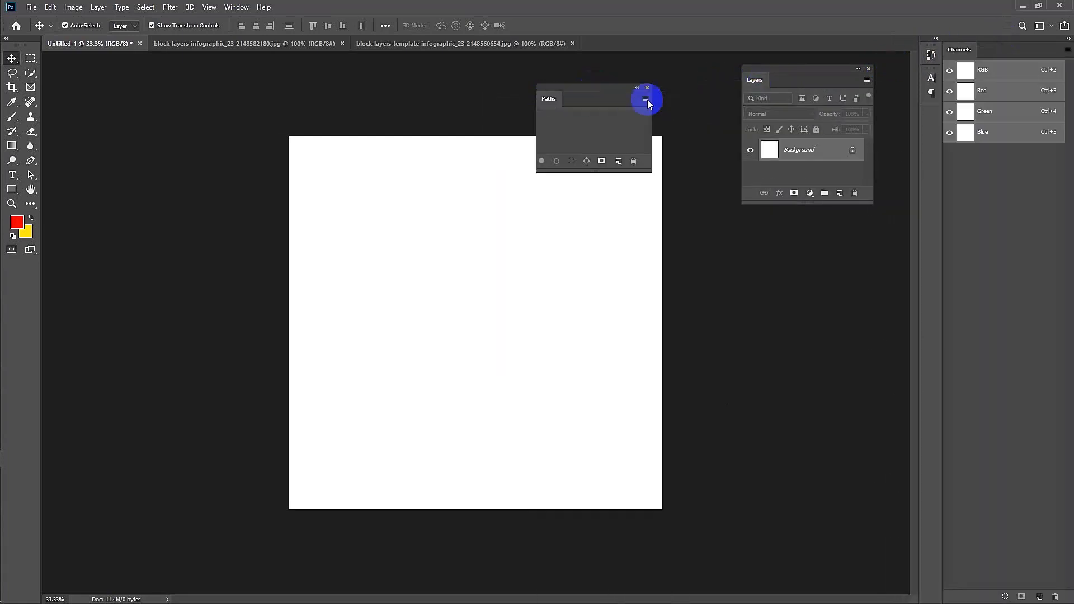
click(647, 88)
drag(959, 49, 526, 112)
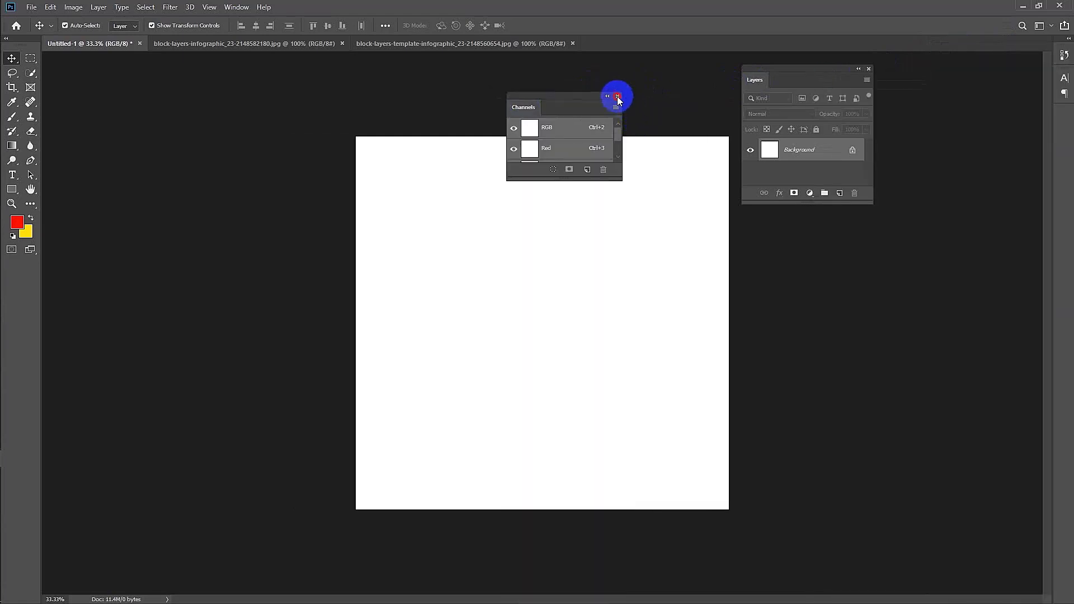
click(617, 96)
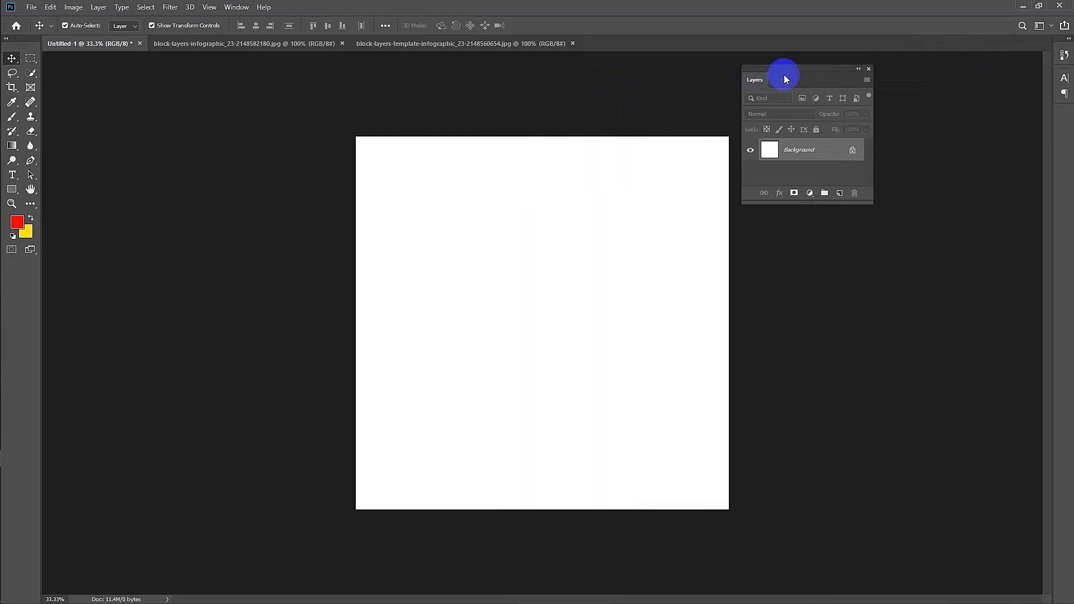
- Enlarge the floating Layers panel and position it to the right of the canvas
drag(784, 75, 852, 74)
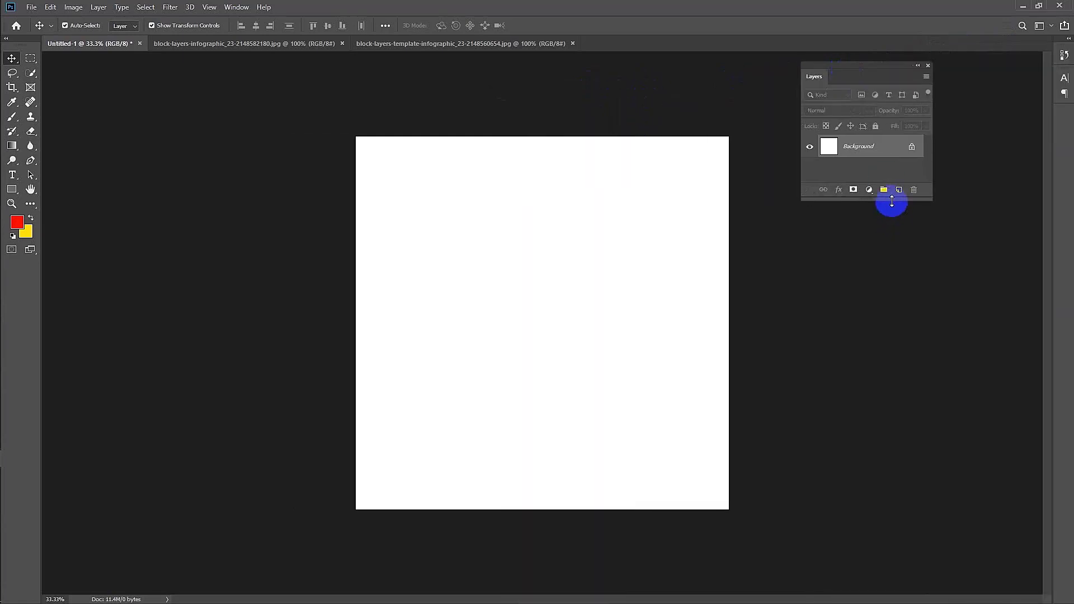
drag(895, 250, 913, 454)
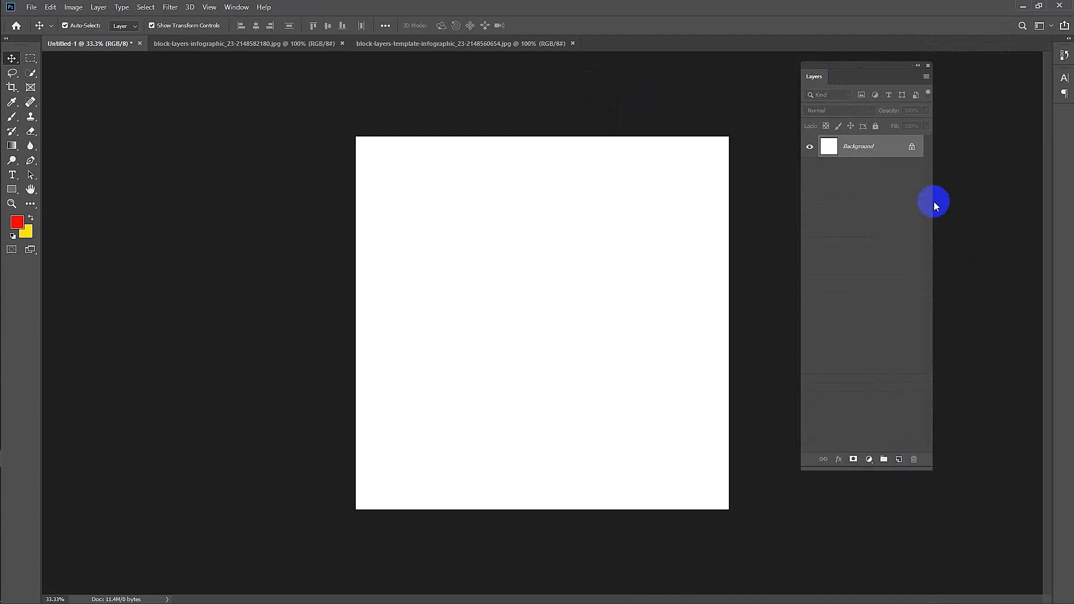
drag(933, 199, 1005, 196)
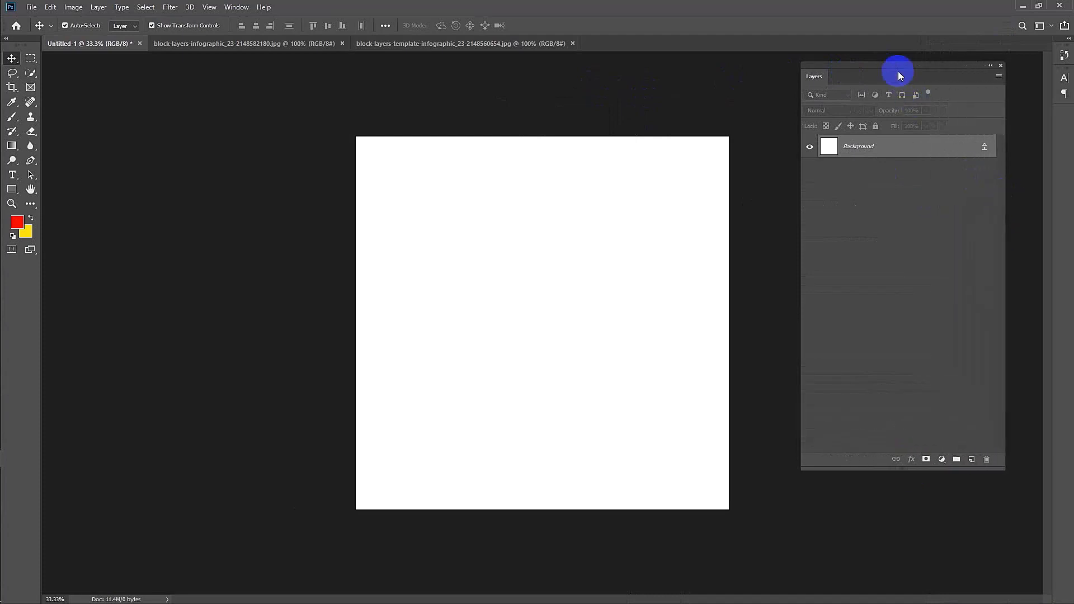
drag(902, 68, 926, 65)
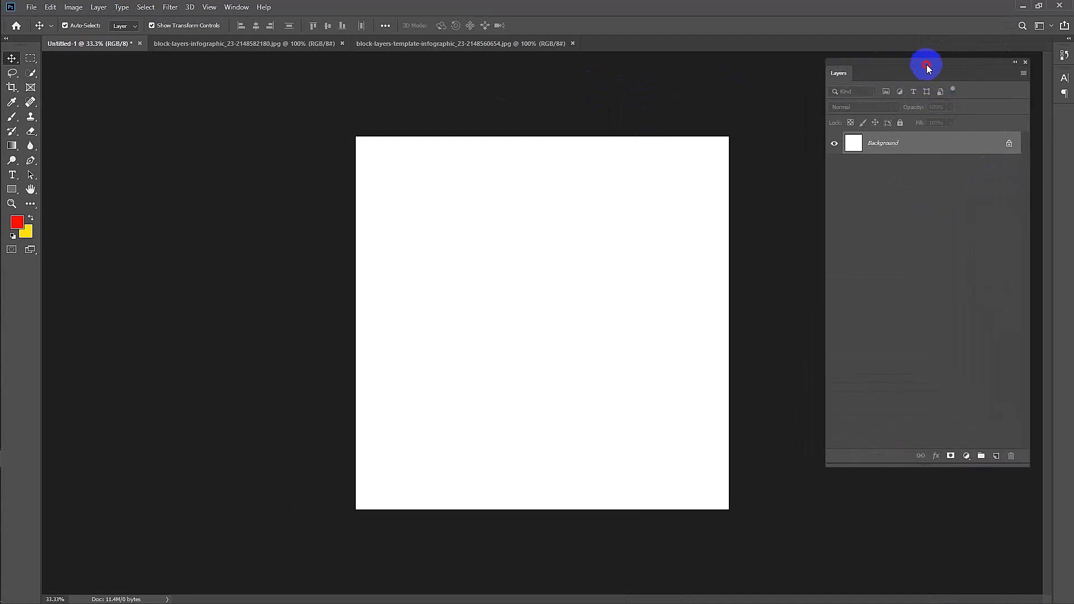
click(238, 7)
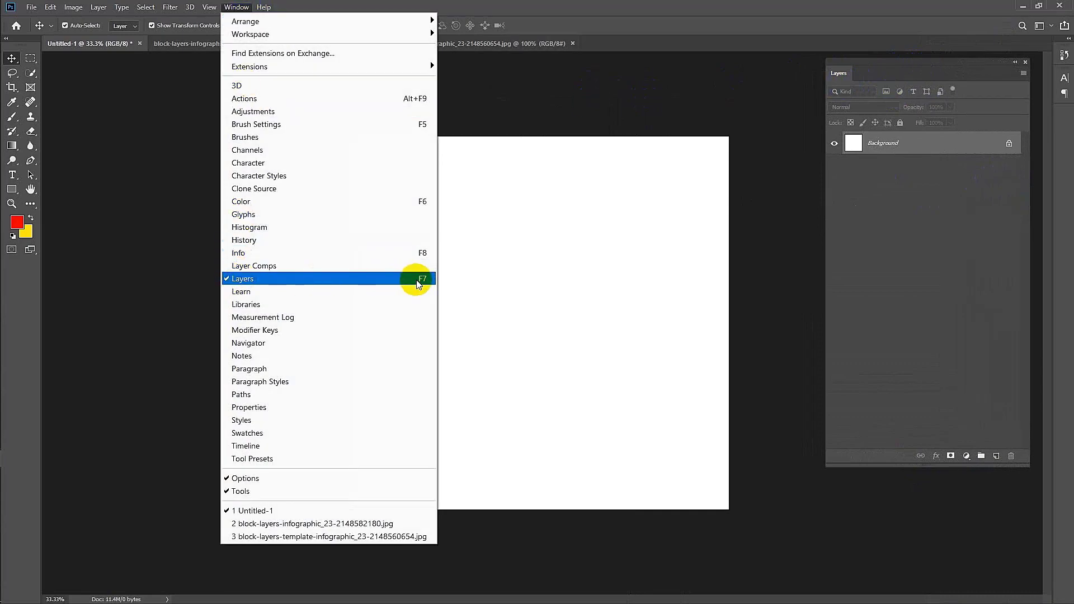
click(228, 283)
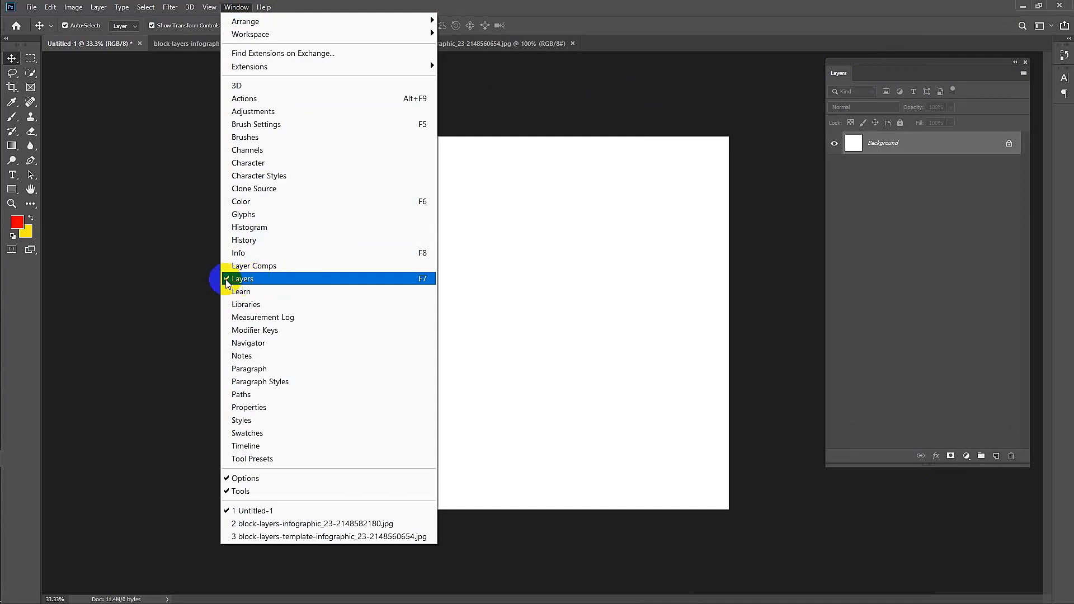
click(735, 104)
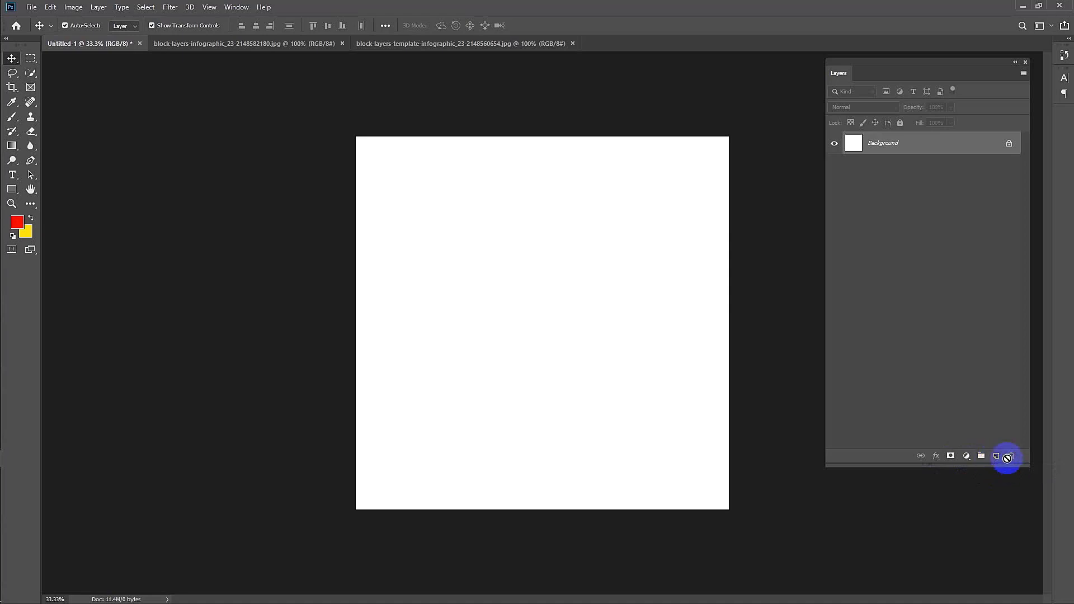
- Add a new empty layer named RTS GD via Shift+Ctrl+N, discarding the first untitled Layer 1
click(997, 457)
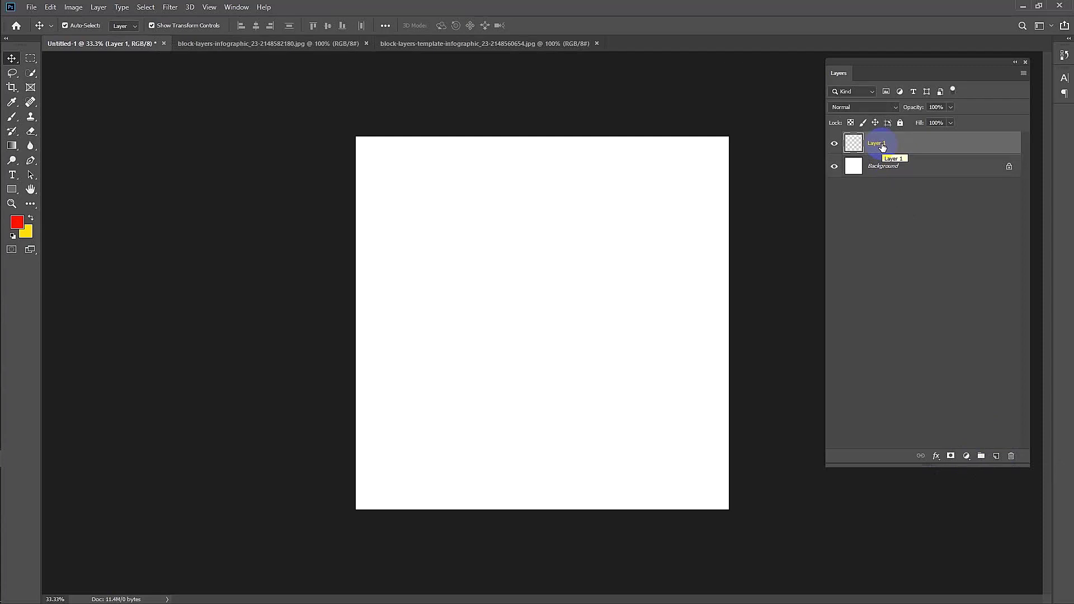
key(Delete)
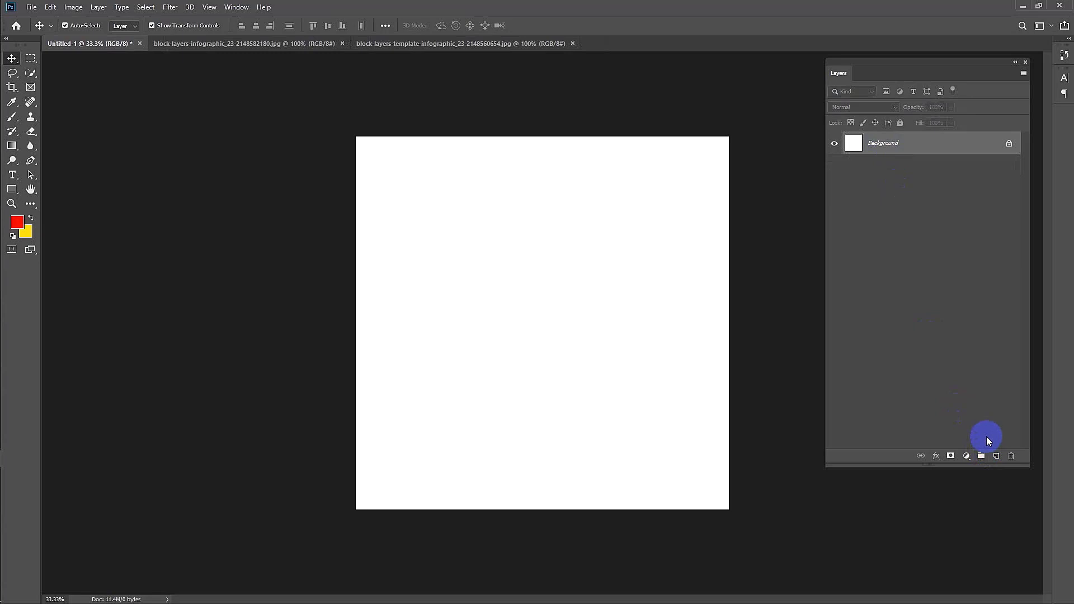
key(ctrl+shift+n)
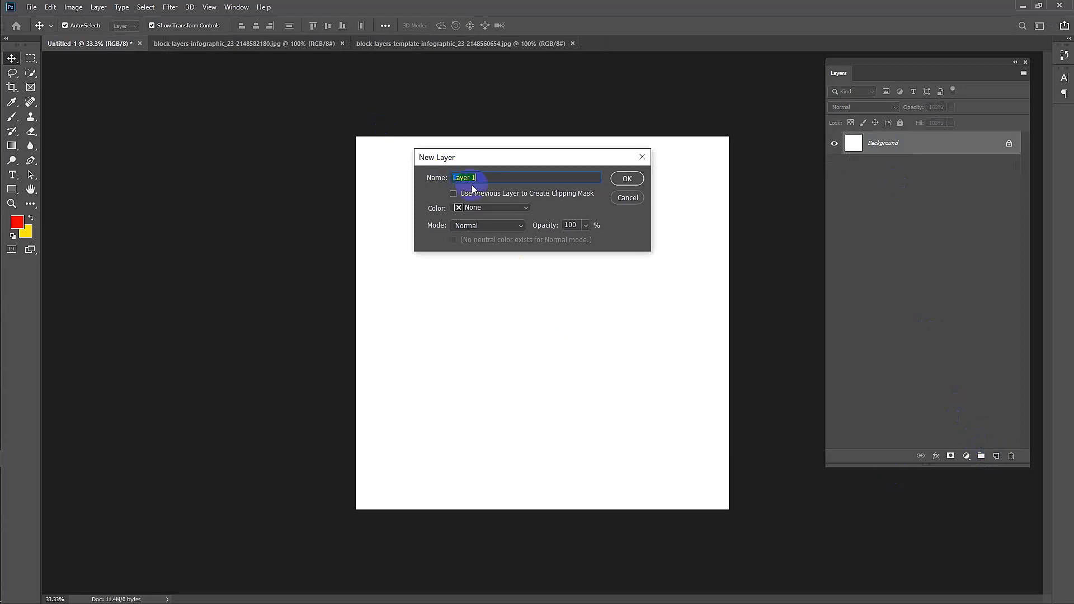
click(564, 179)
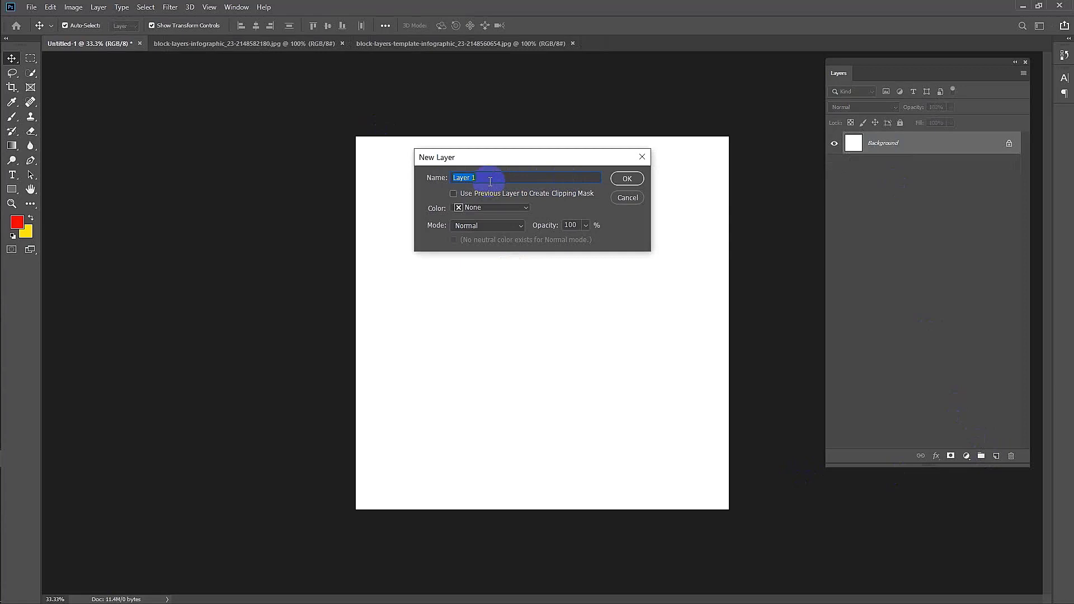
text(RTS GD)
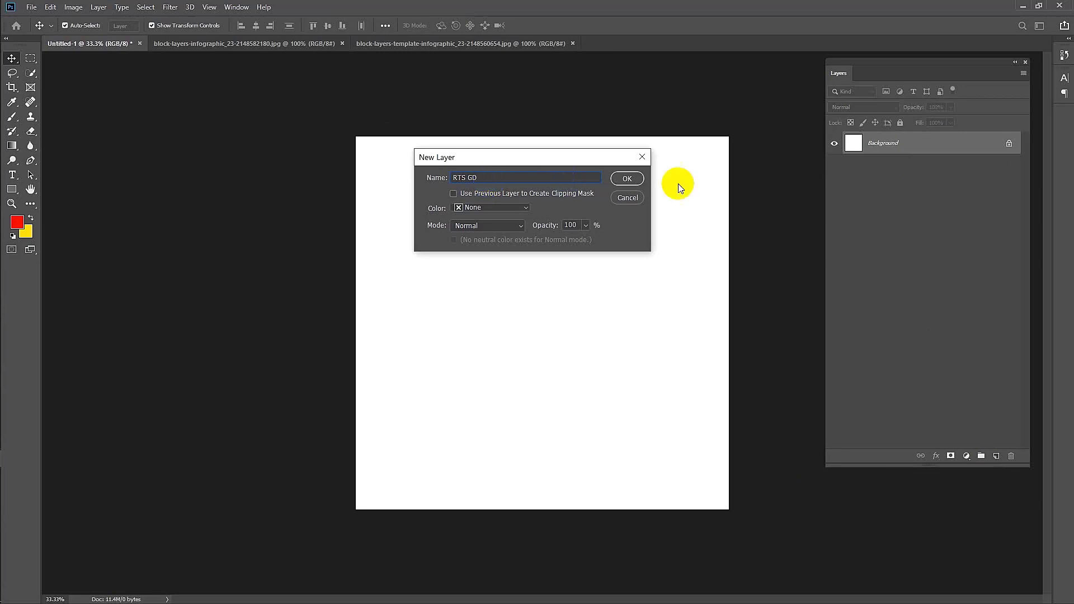
click(628, 179)
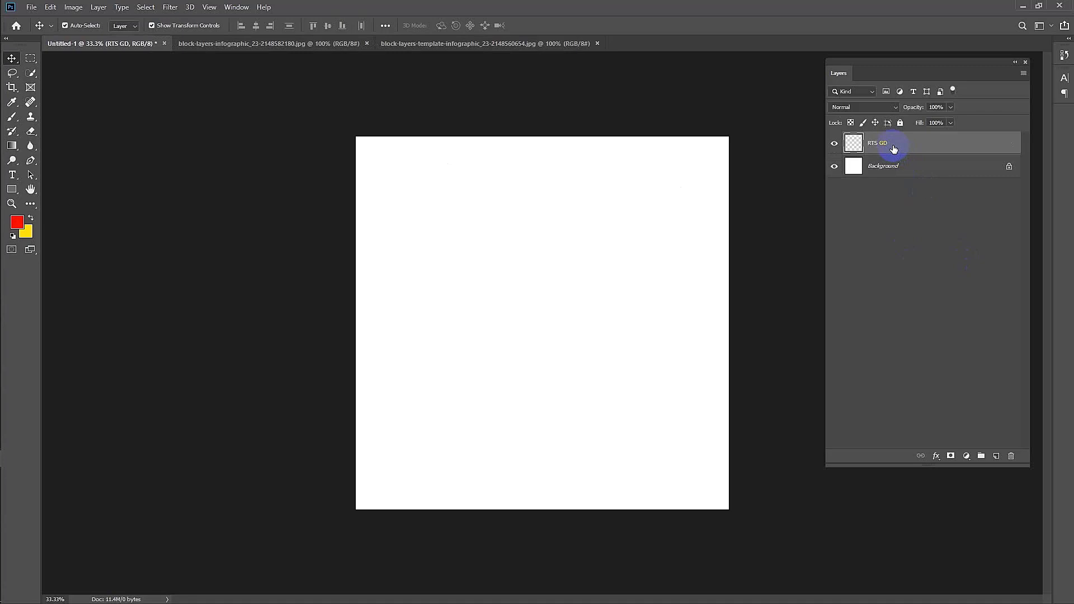
click(12, 174)
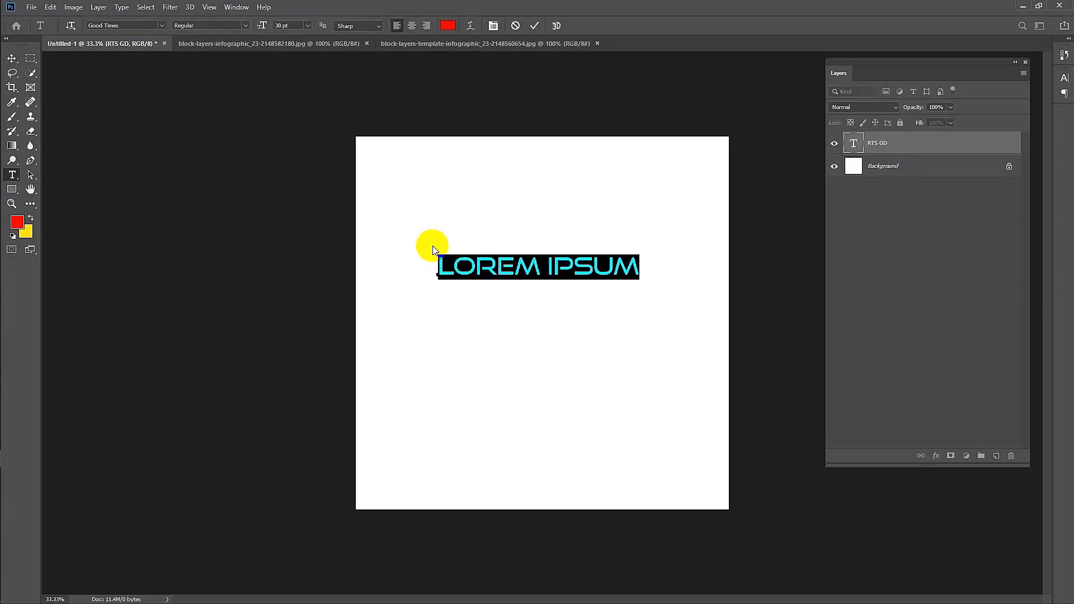
- Type the caption 'SHIFT+ CTRL+N= NEW LAYER', breaking NEW LAYER onto a second line
text(SHIF)
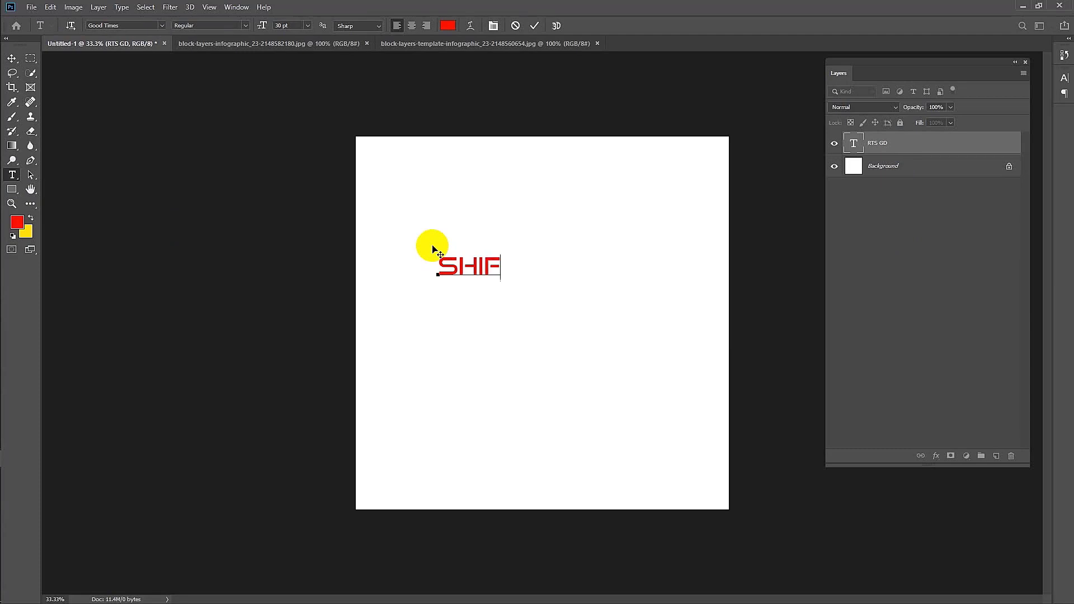
text(T+ )
text(CR)
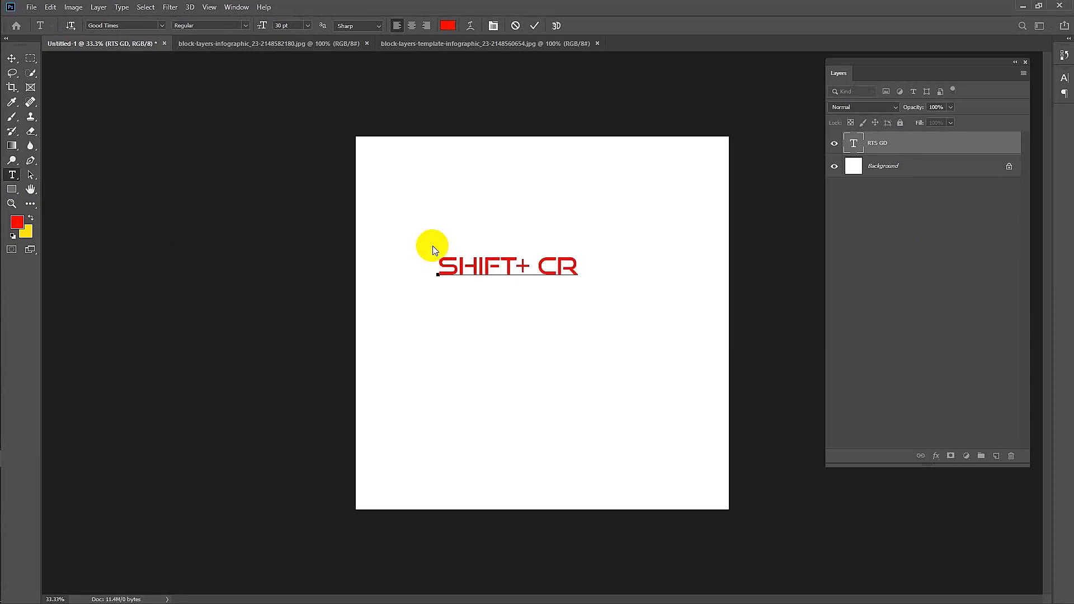
key(BackSpace)
text(TRL)
text(+N)
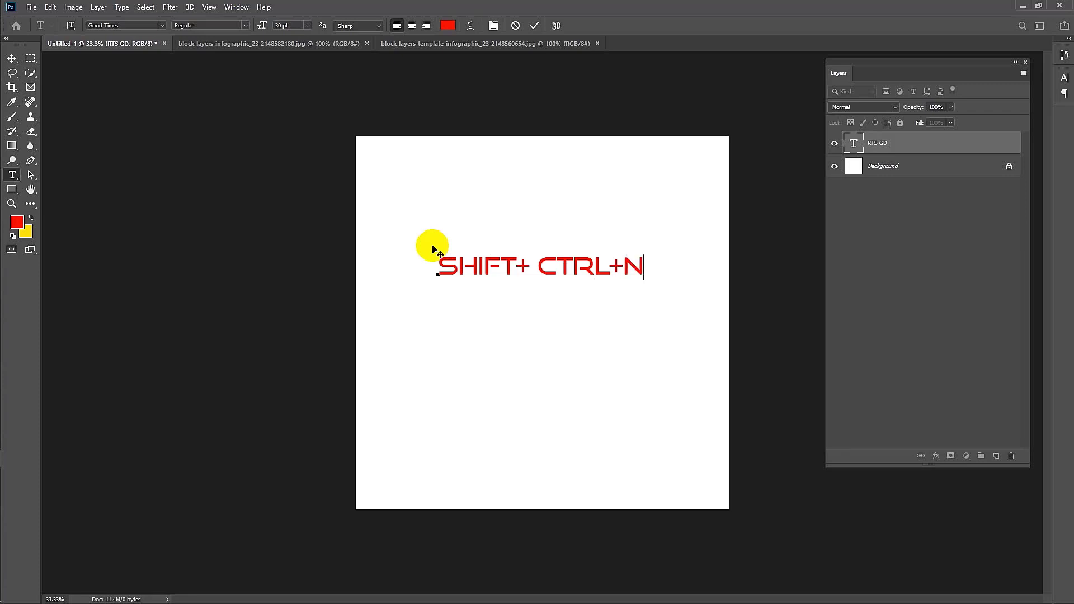
text(= N)
text(EW)
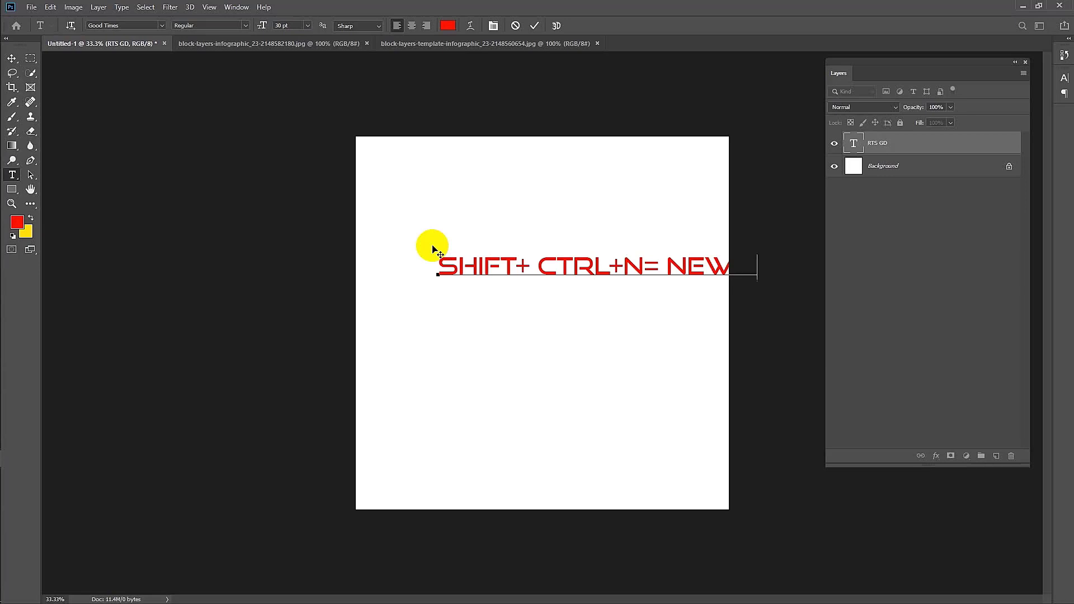
text( LAY)
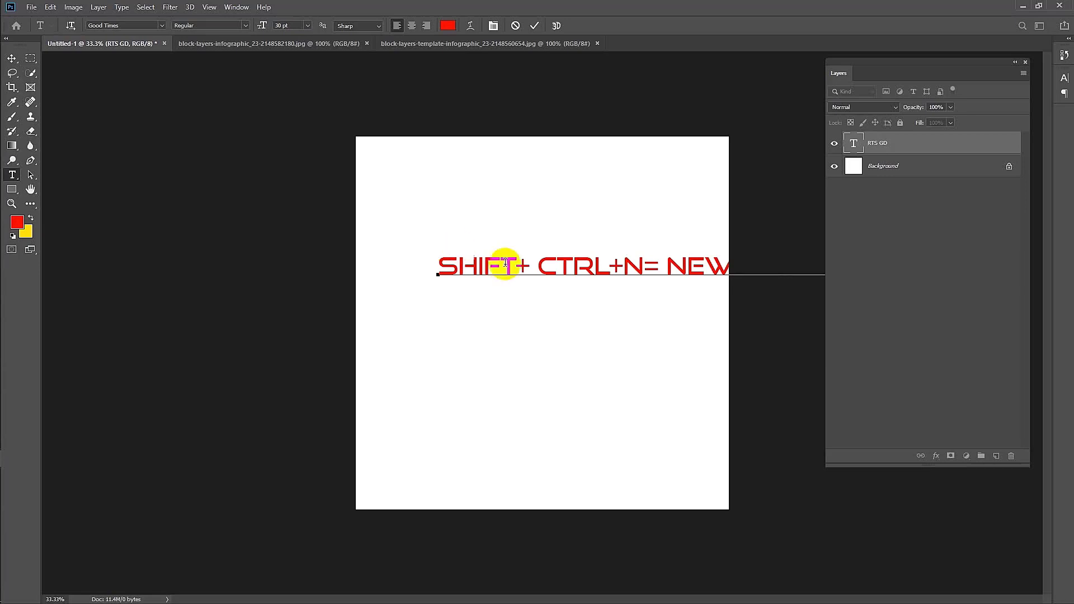
click(661, 266)
key(Return)
- Center-align the whole caption and commit the text edit
drag(627, 295, 396, 233)
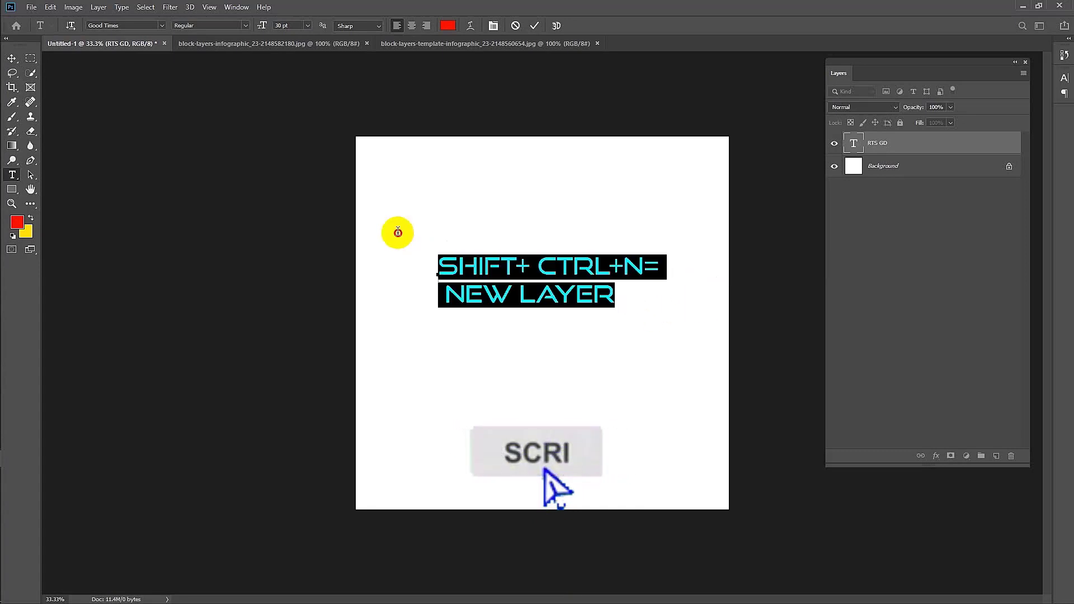
click(412, 26)
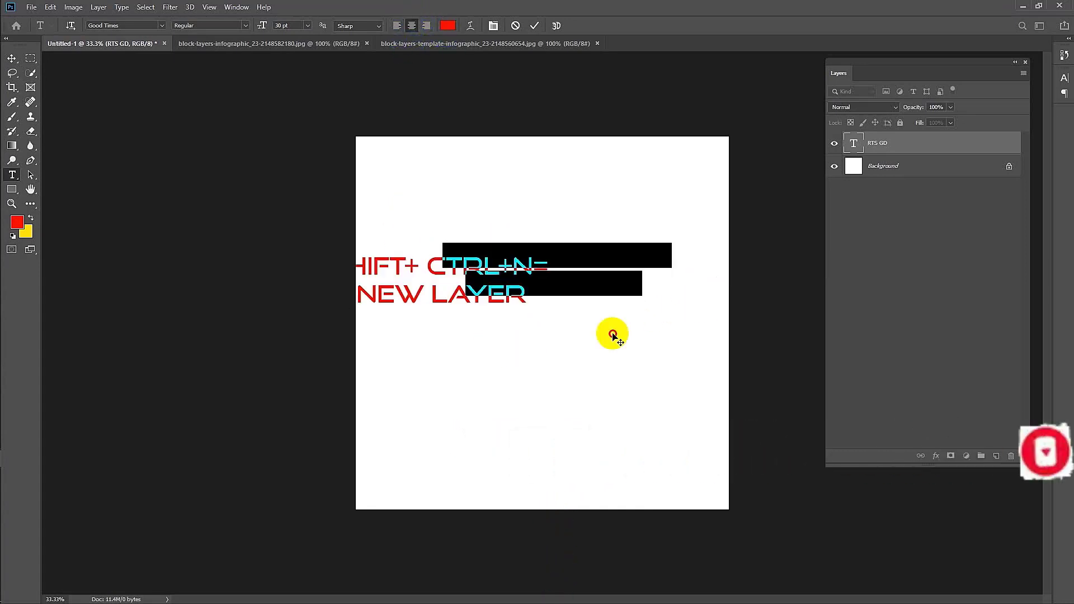
key(ctrl+Return)
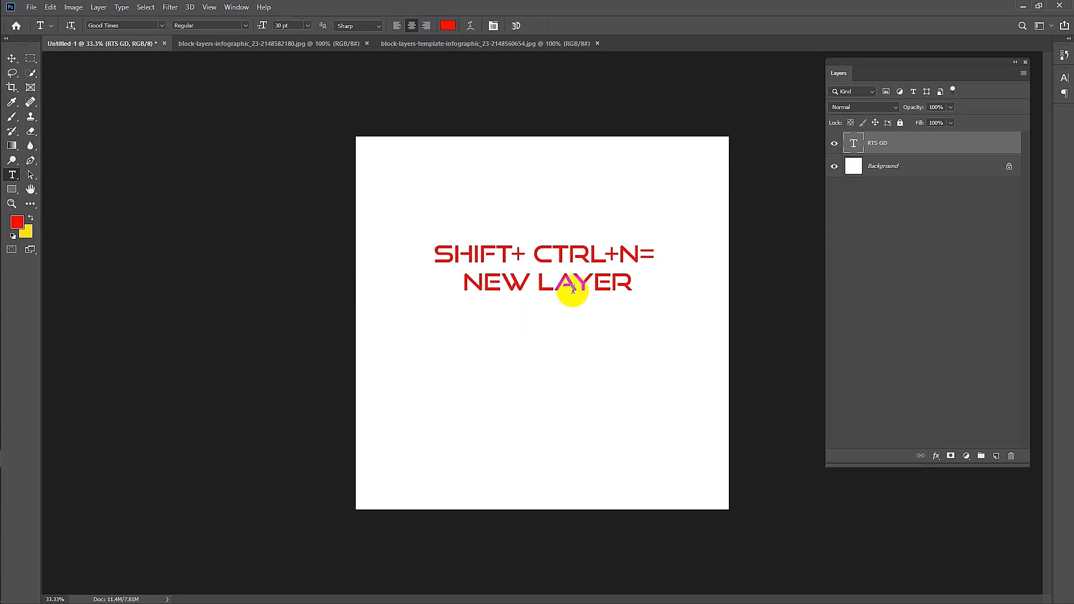
- Move the red caption down to the canvas centre, toggling the RTS GD layer's visibility off and on
click(11, 58)
drag(592, 257, 582, 257)
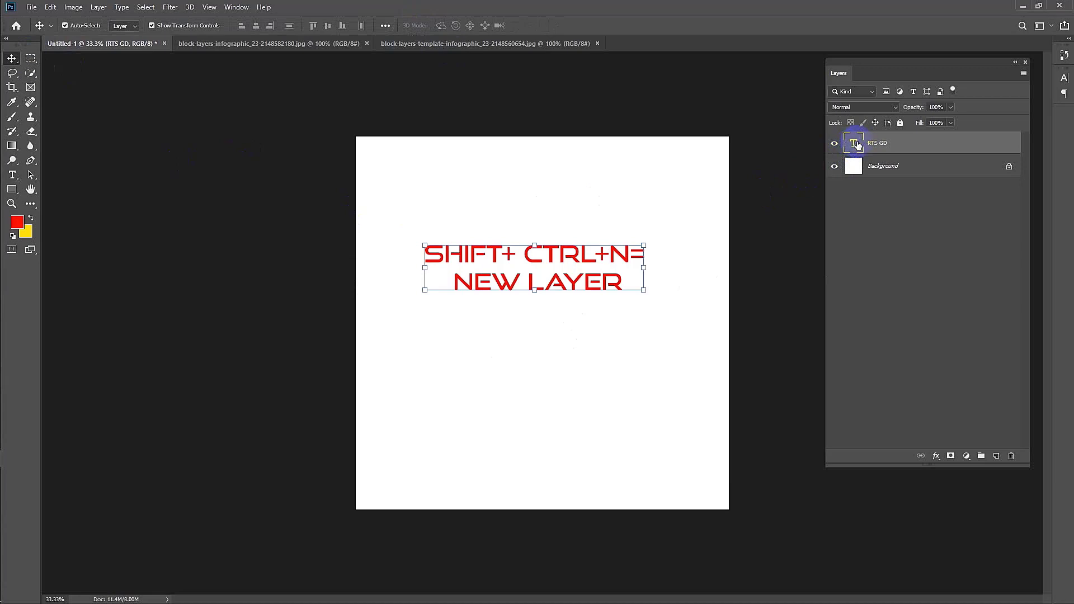
click(835, 145)
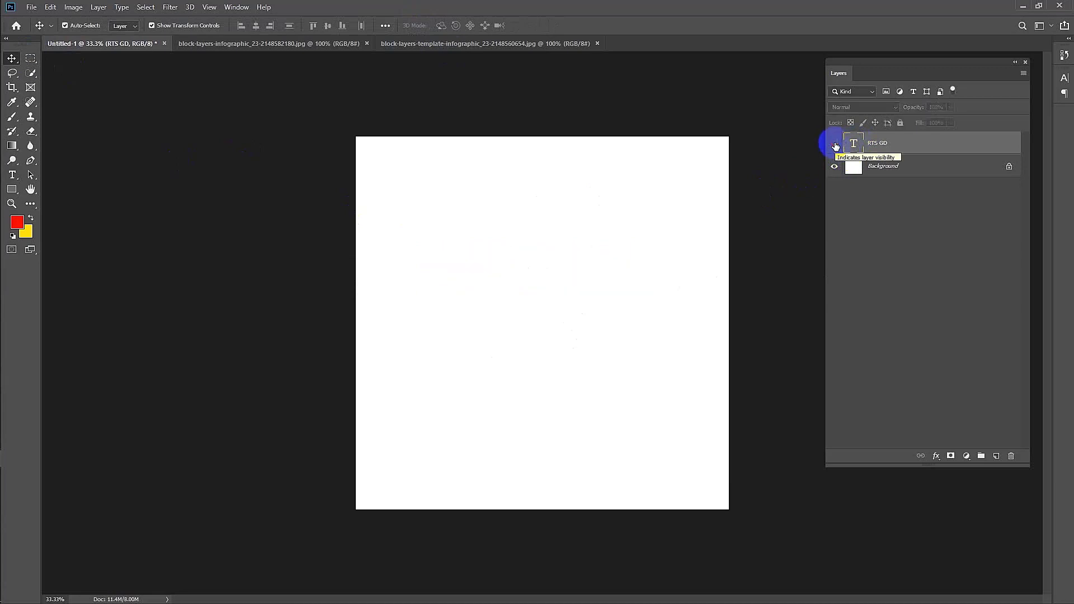
click(836, 146)
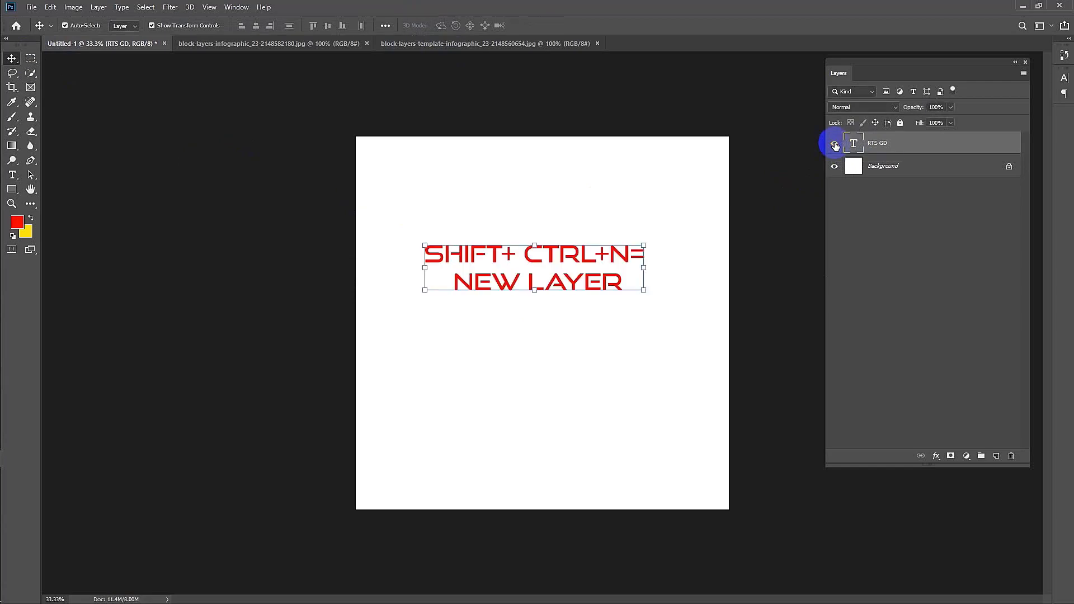
mouse_move(542, 253)
mouse_down()
mouse_move(618, 336)
mouse_move(561, 281)
mouse_move(563, 298)
mouse_up()
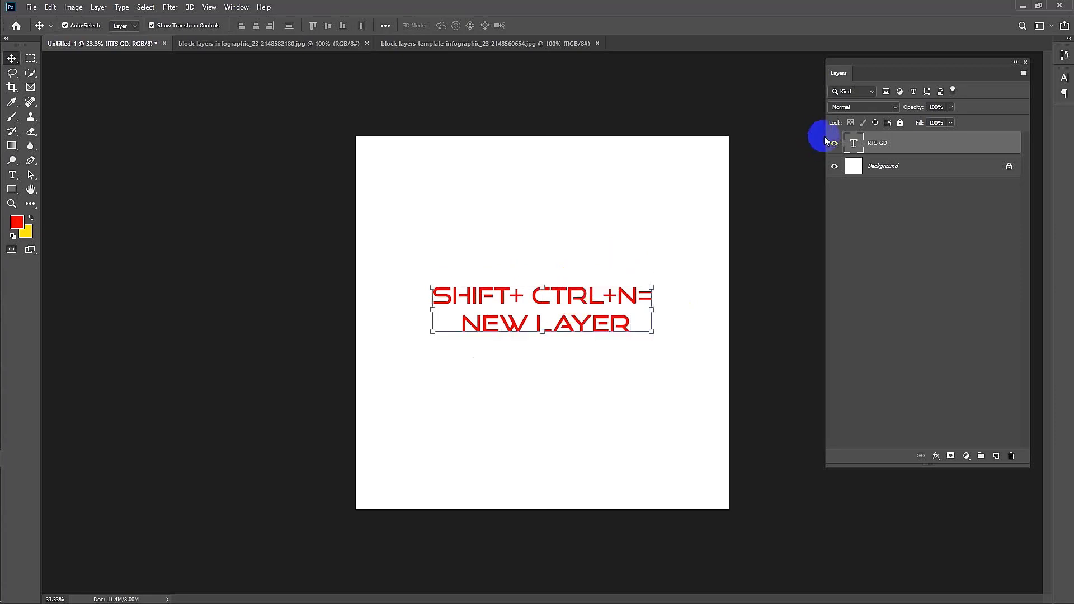
click(835, 146)
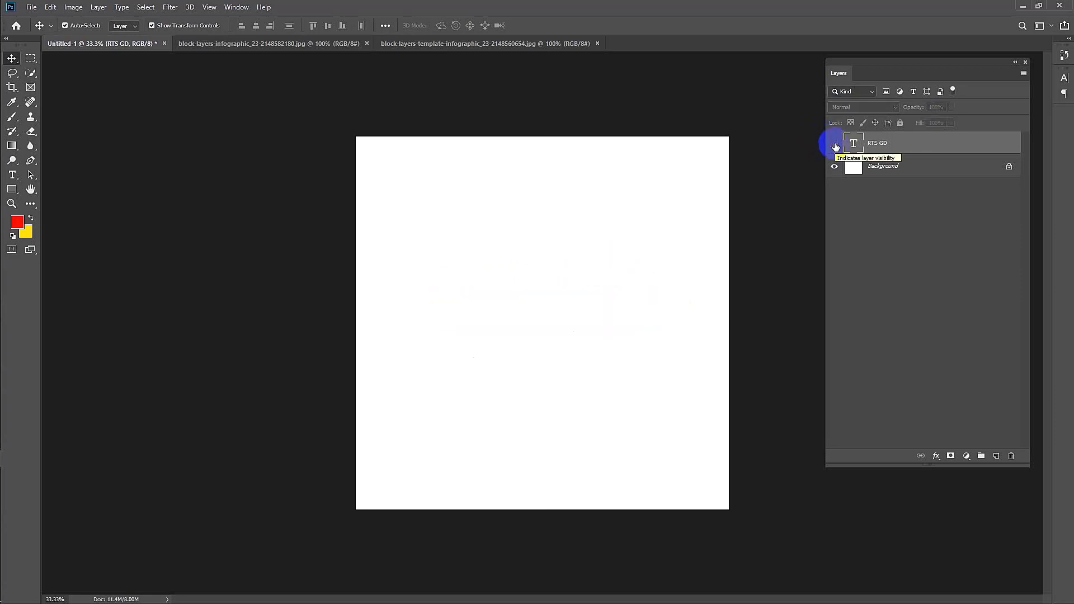
click(835, 146)
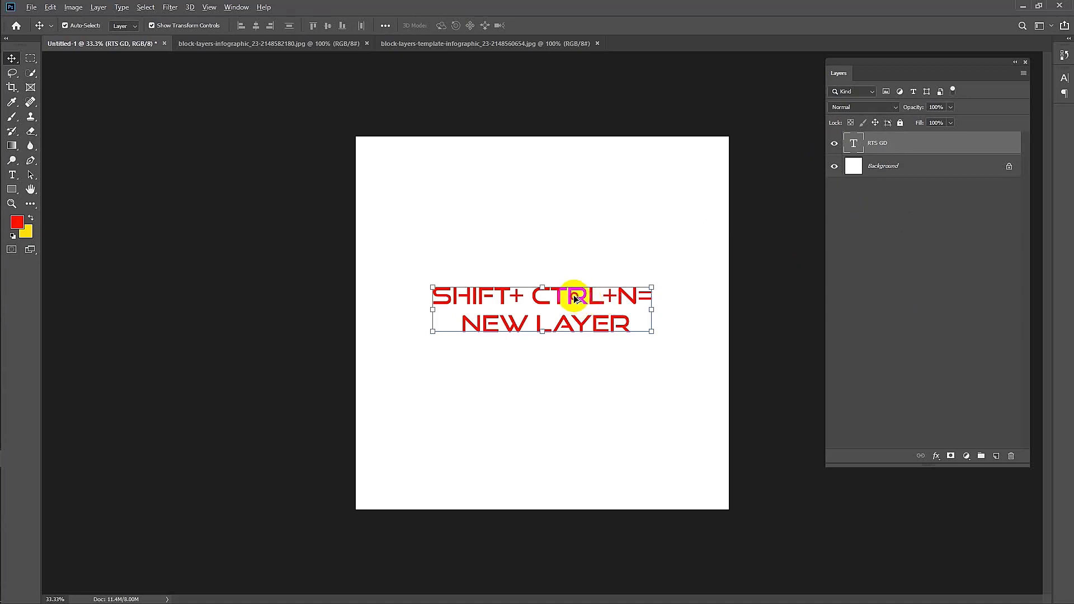
- Duplicate the RTS GD text layer with Ctrl+J and drag the copy below the original
drag(573, 294, 571, 381)
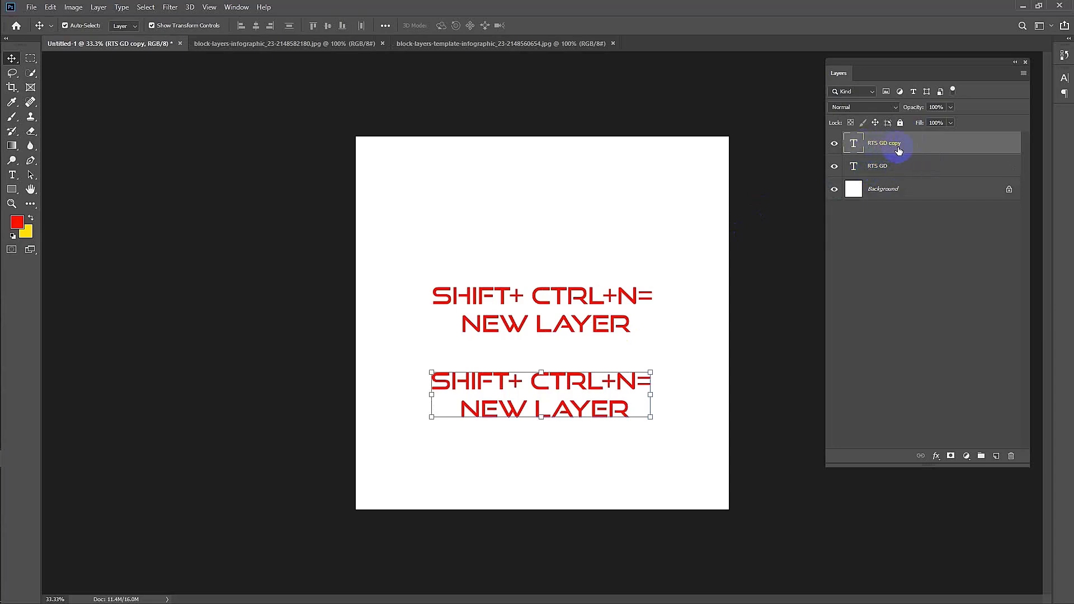
key(Delete)
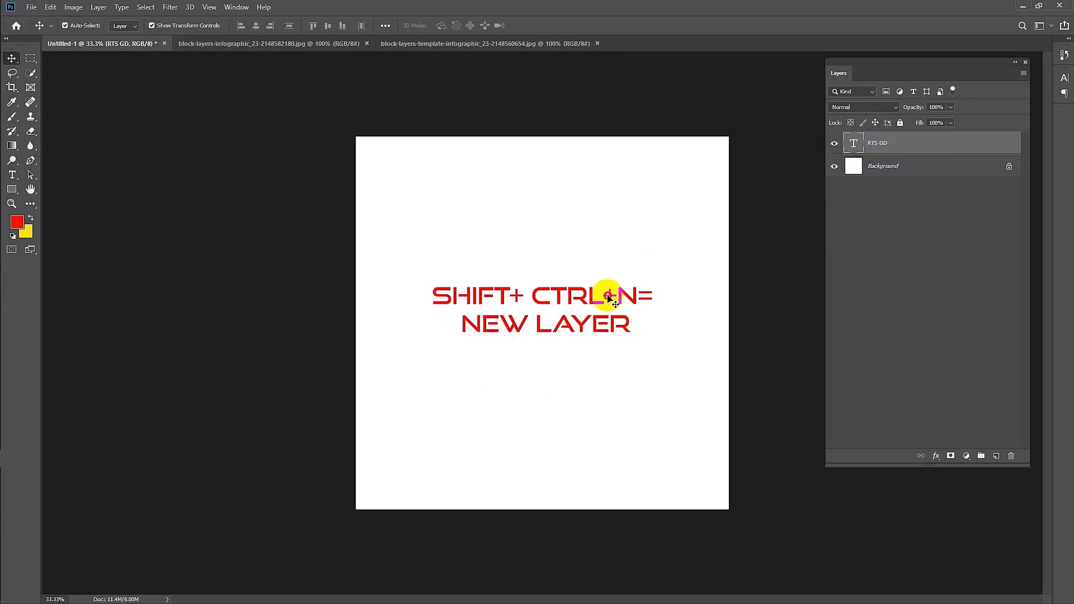
key(ctrl+j)
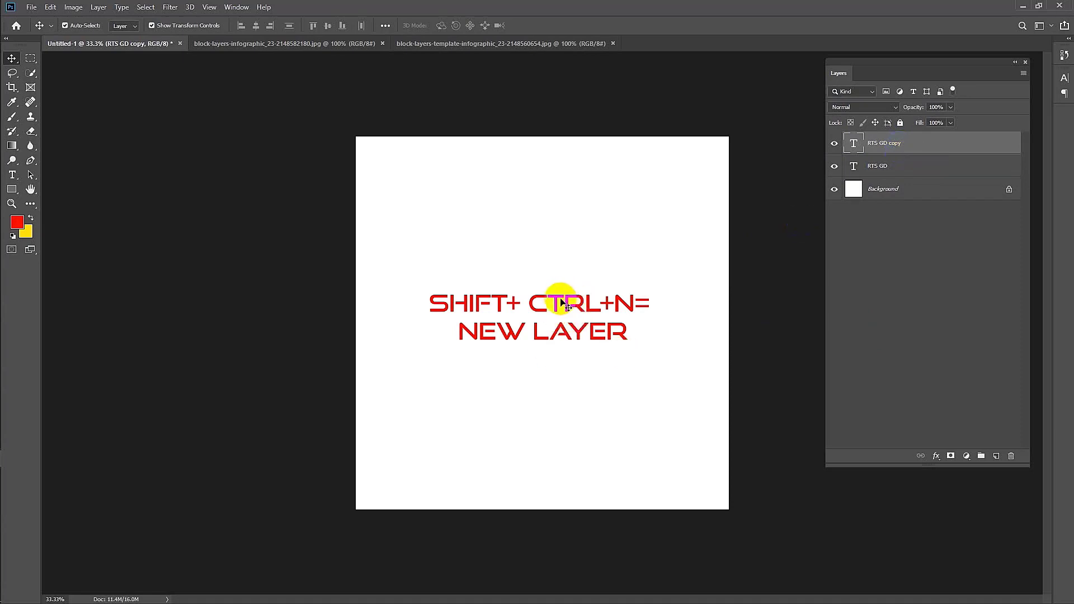
drag(557, 302, 557, 393)
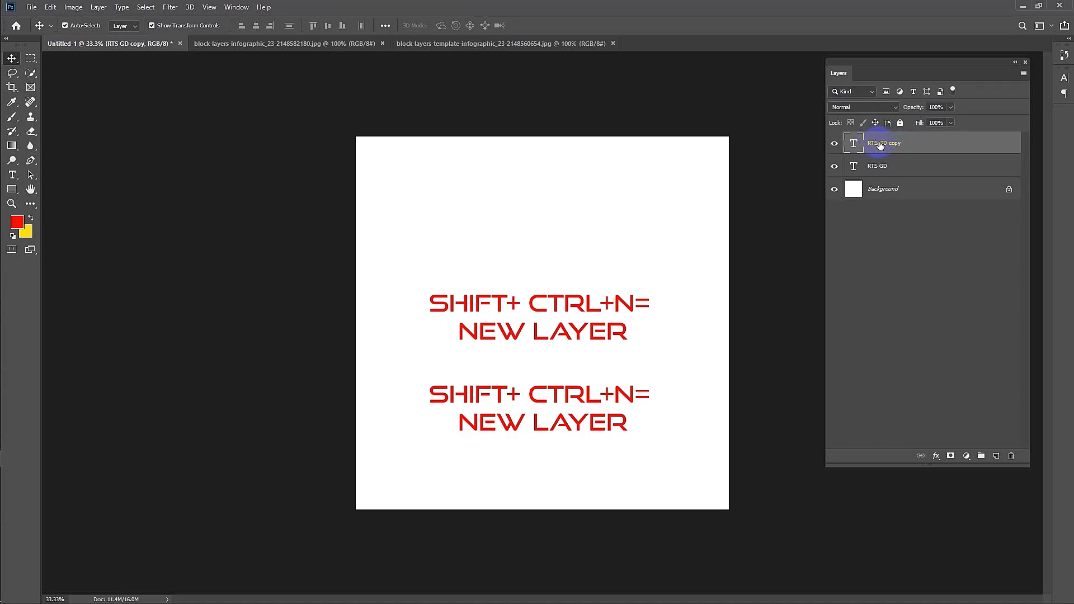
- Rename the RTS GD copy layer to 02 and the original RTS GD layer to 01
double_click(880, 143)
text(02)
key(Return)
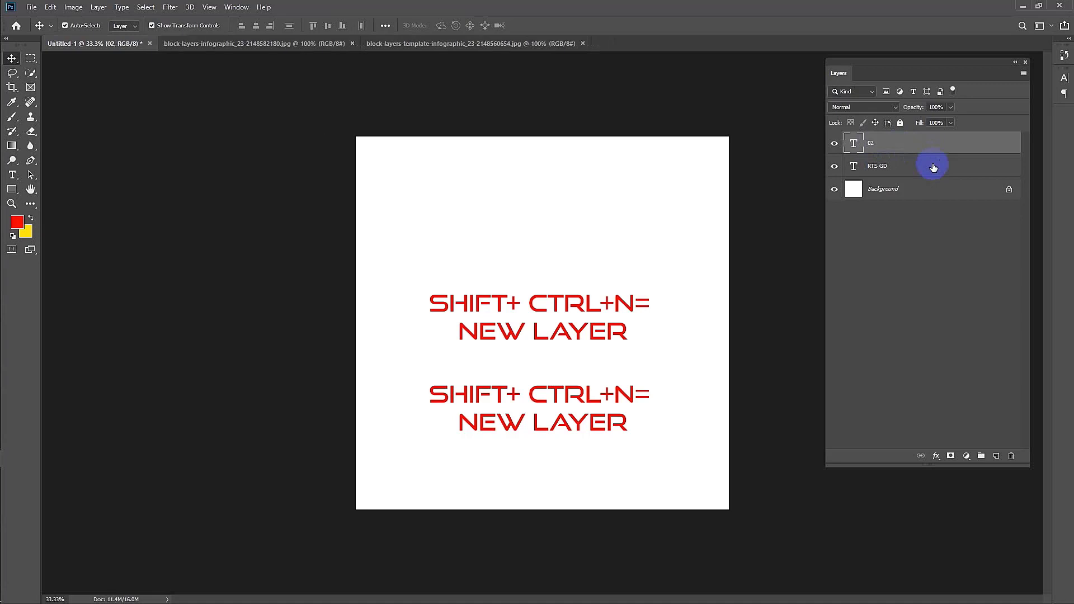
double_click(876, 167)
text(01)
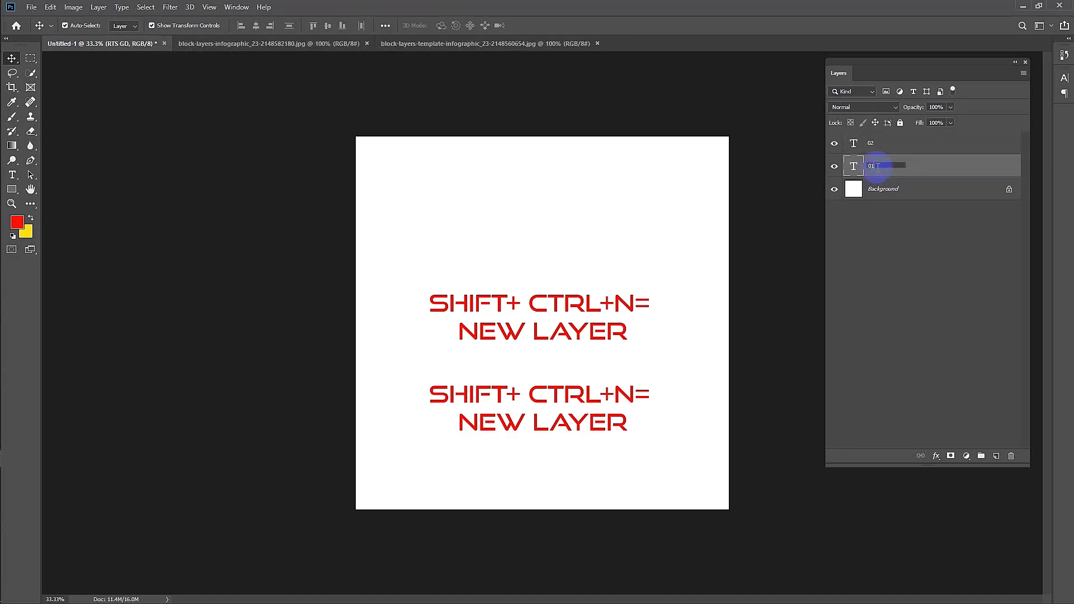
key(Return)
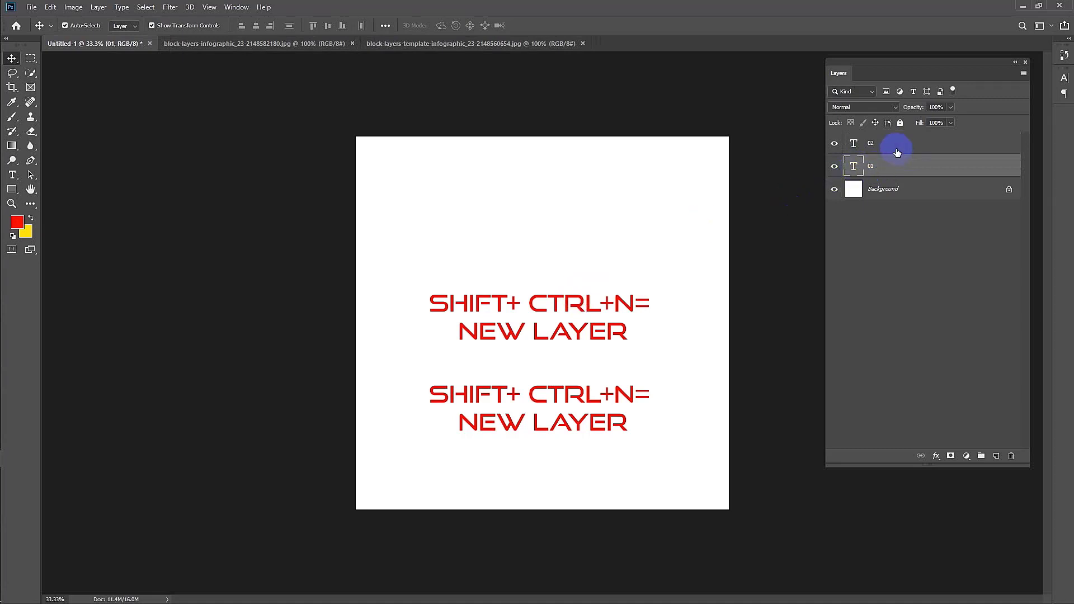
click(877, 144)
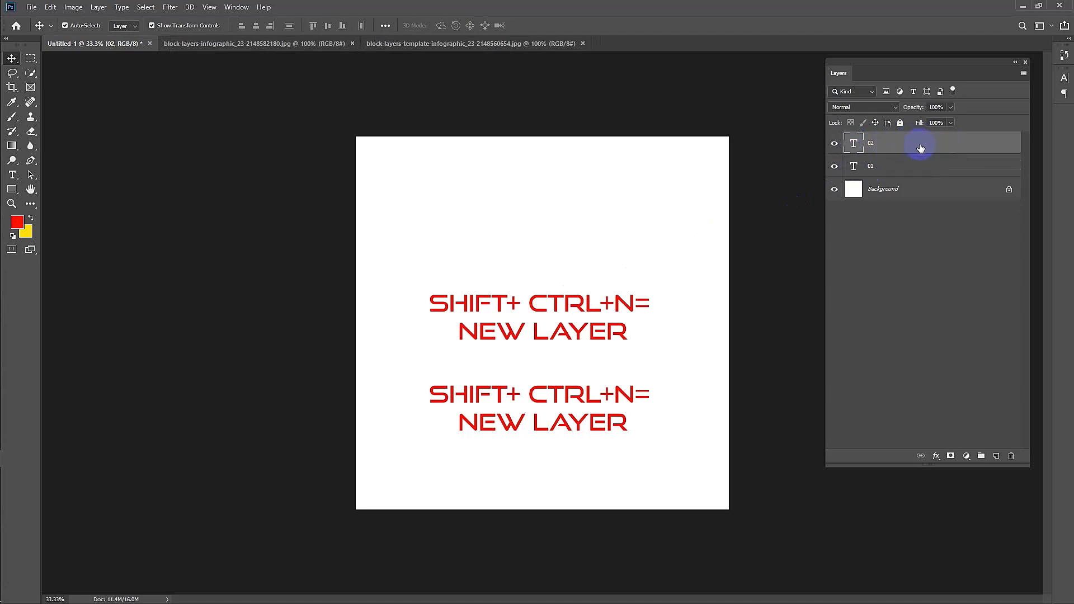
click(881, 165)
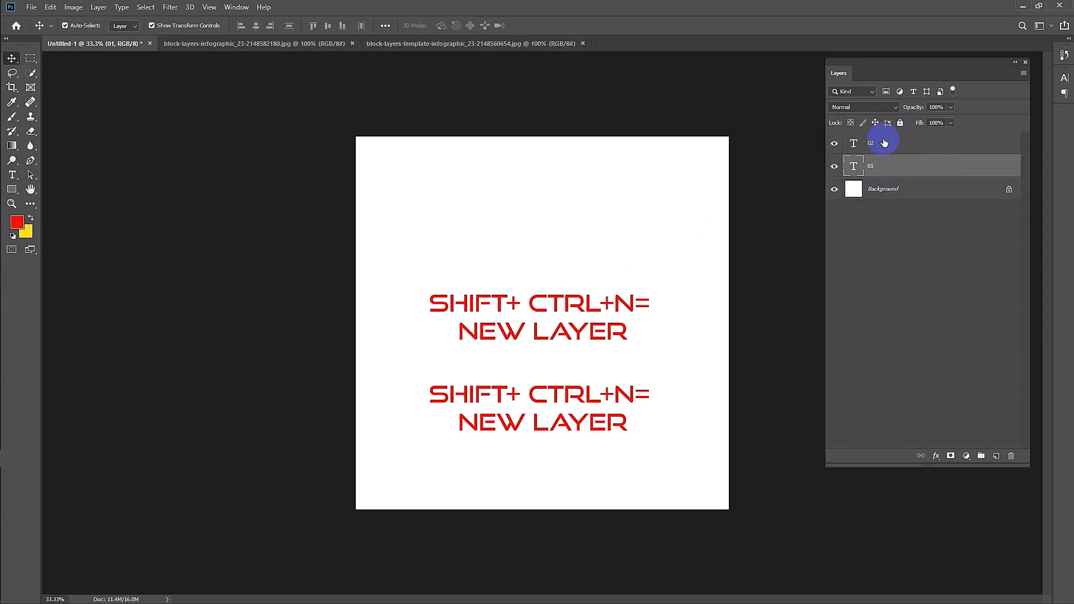
click(880, 141)
click(881, 166)
click(884, 142)
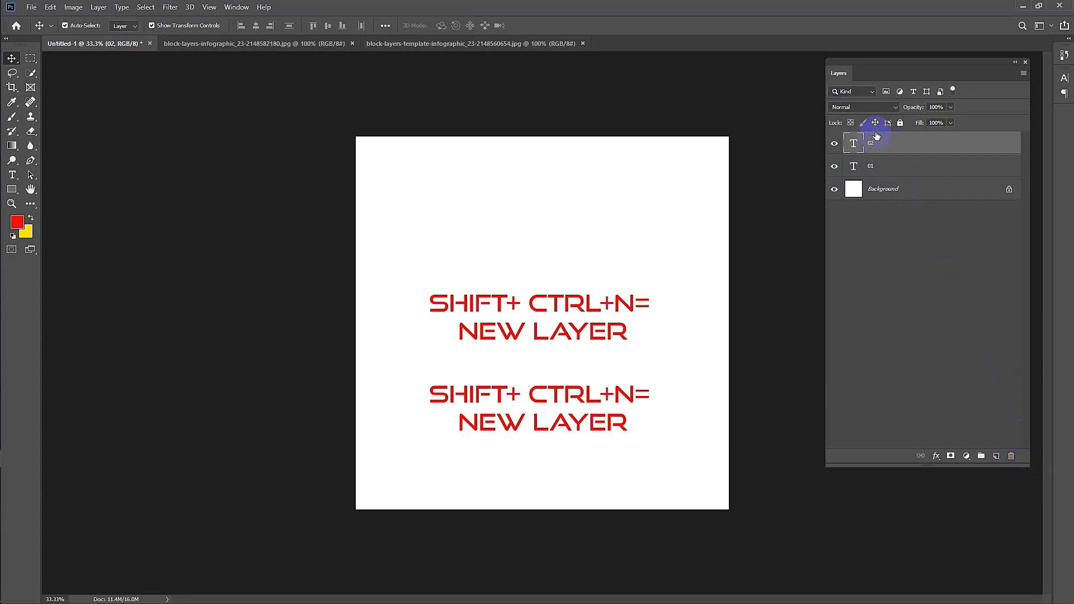
drag(879, 143, 1012, 457)
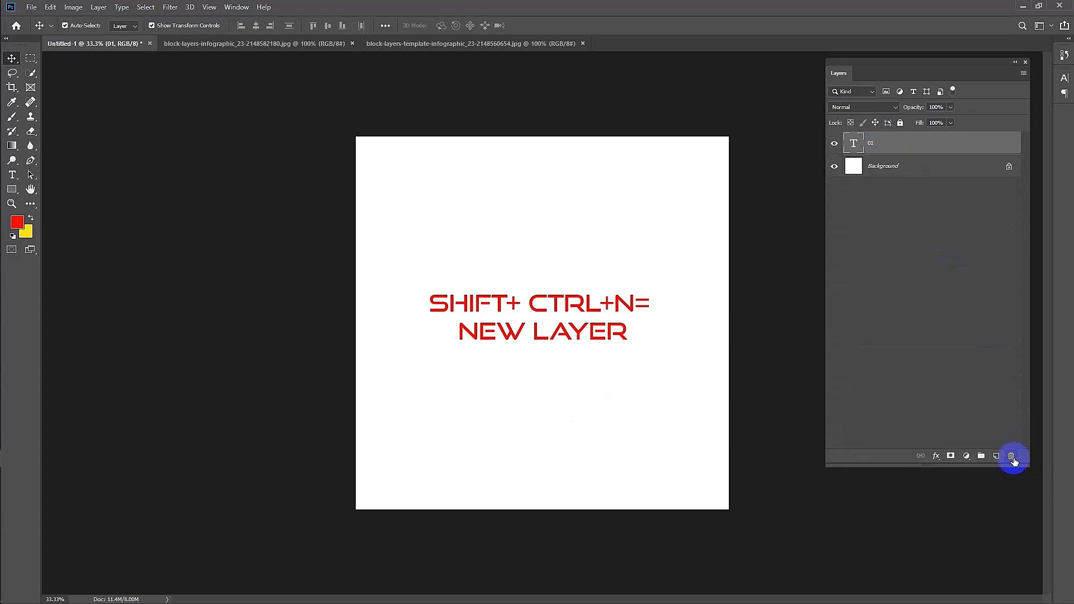
- Undo and redo deleting layer 02, then remove it again via the trash icon
key(ctrl+z)
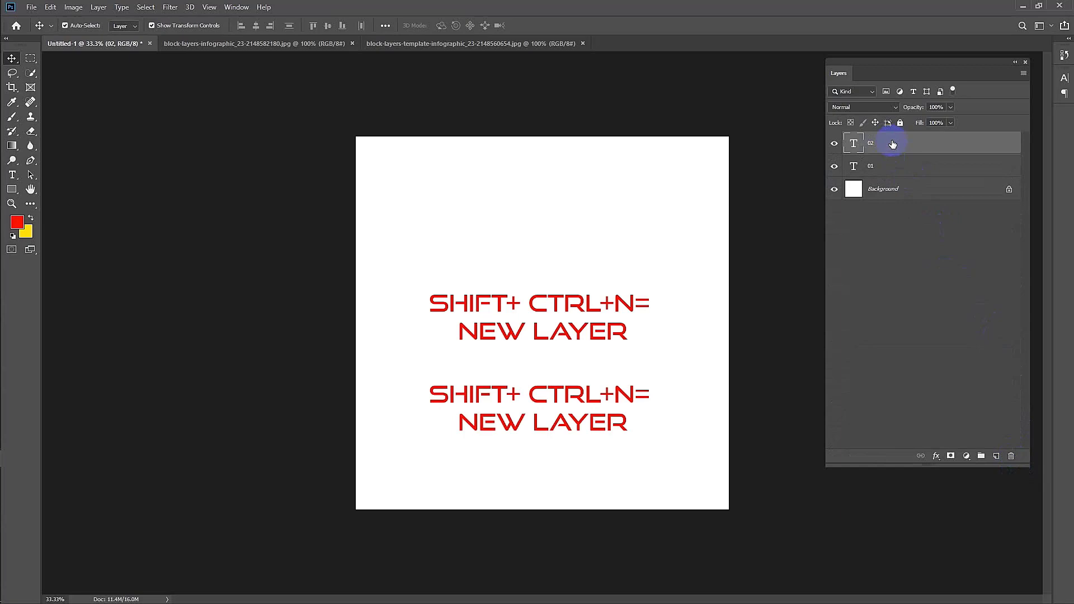
key(ctrl+shift+z)
click(899, 150)
drag(900, 150, 1012, 458)
key(Delete)
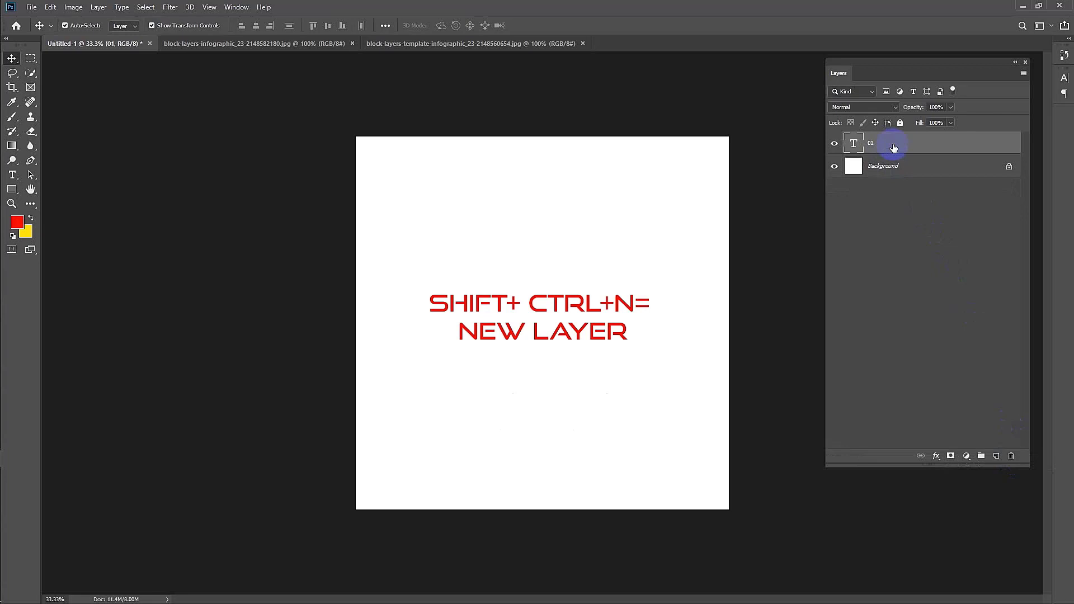
- Move the caption toward the upper-left and rename the first copy layer to 02
mouse_move(570, 302)
mouse_down()
mouse_move(517, 189)
mouse_move(515, 417)
mouse_up()
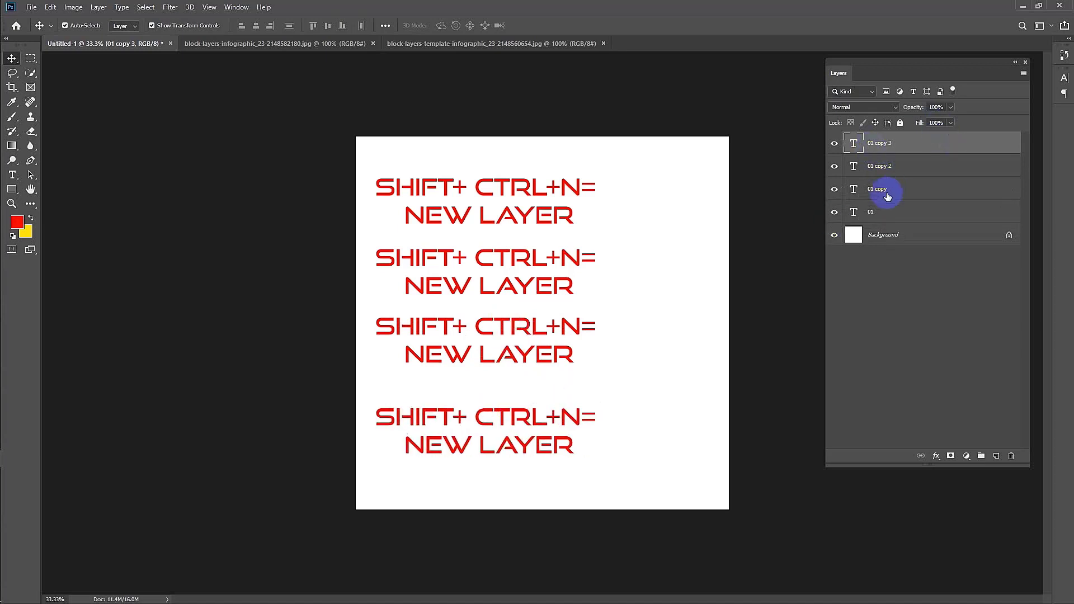
click(882, 189)
double_click(880, 189)
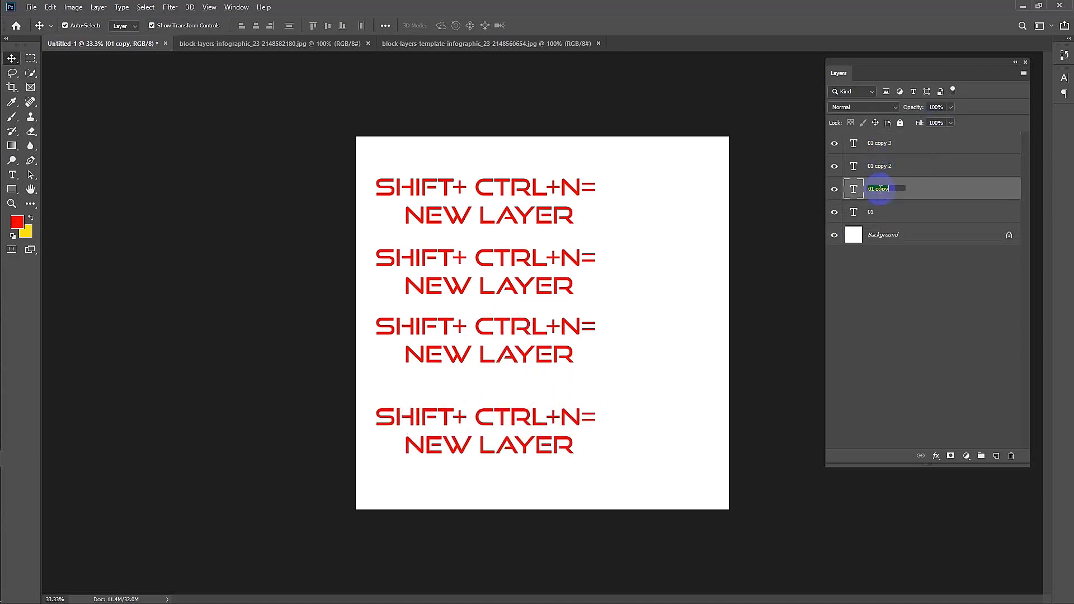
text(2)
key(Return)
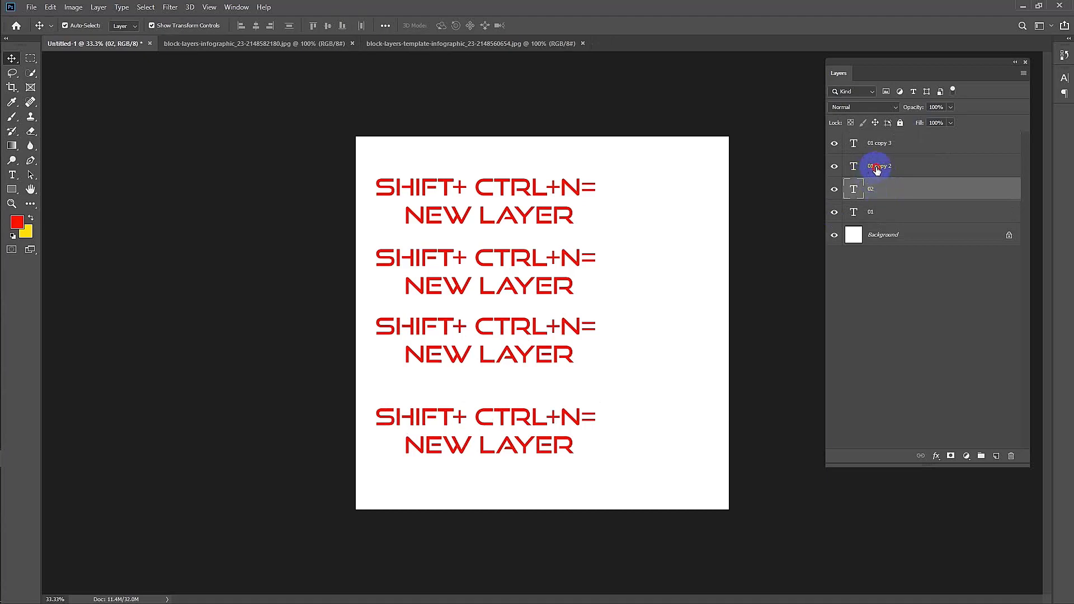
- Rename the remaining copy layers to 03 and 04
click(894, 168)
double_click(887, 166)
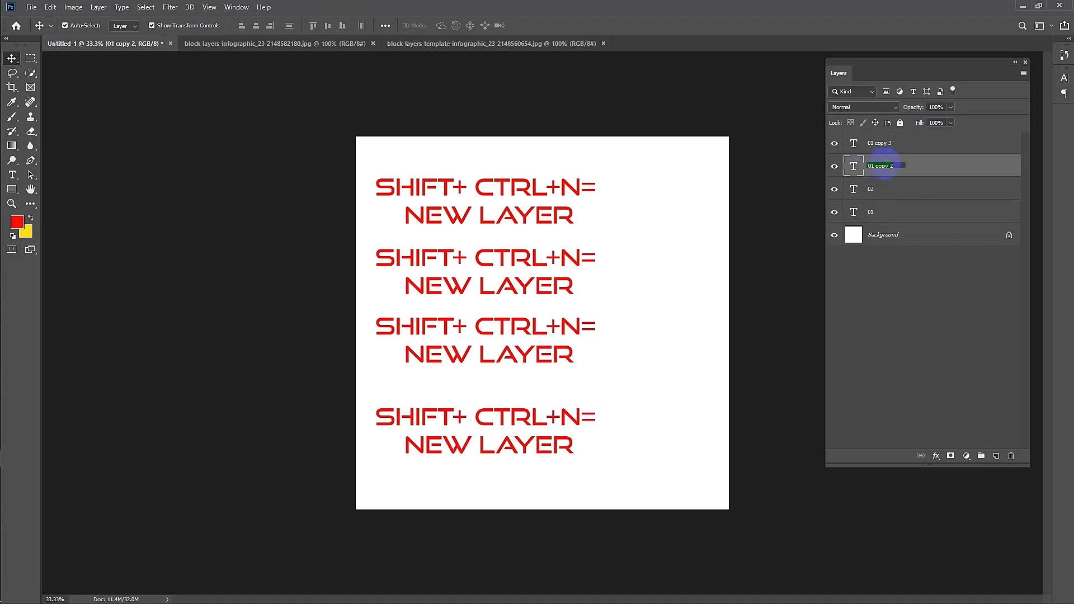
text(03)
key(Return)
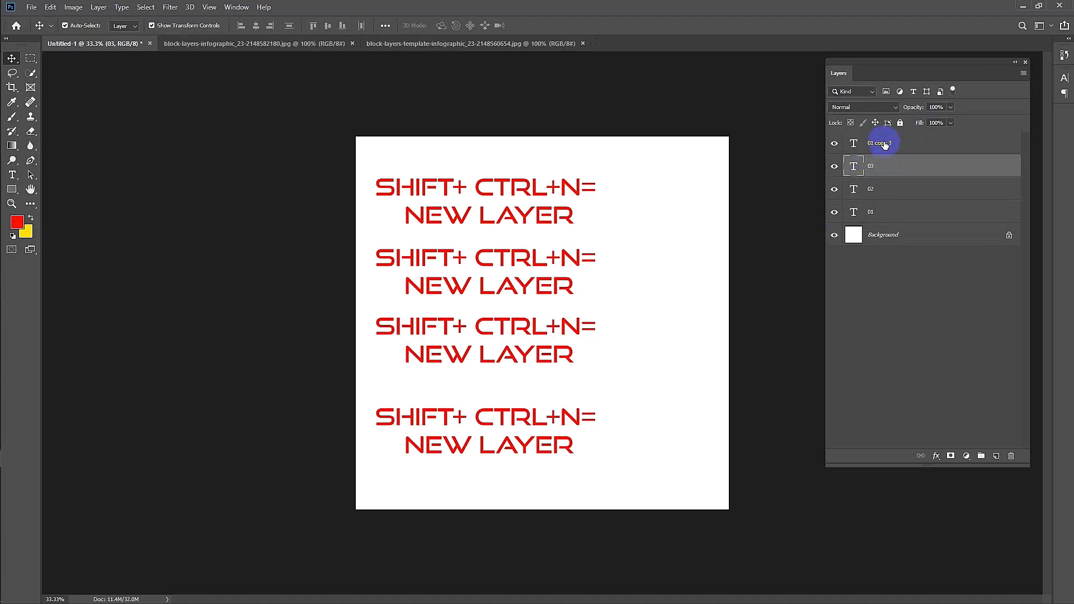
double_click(884, 144)
text(04)
key(Return)
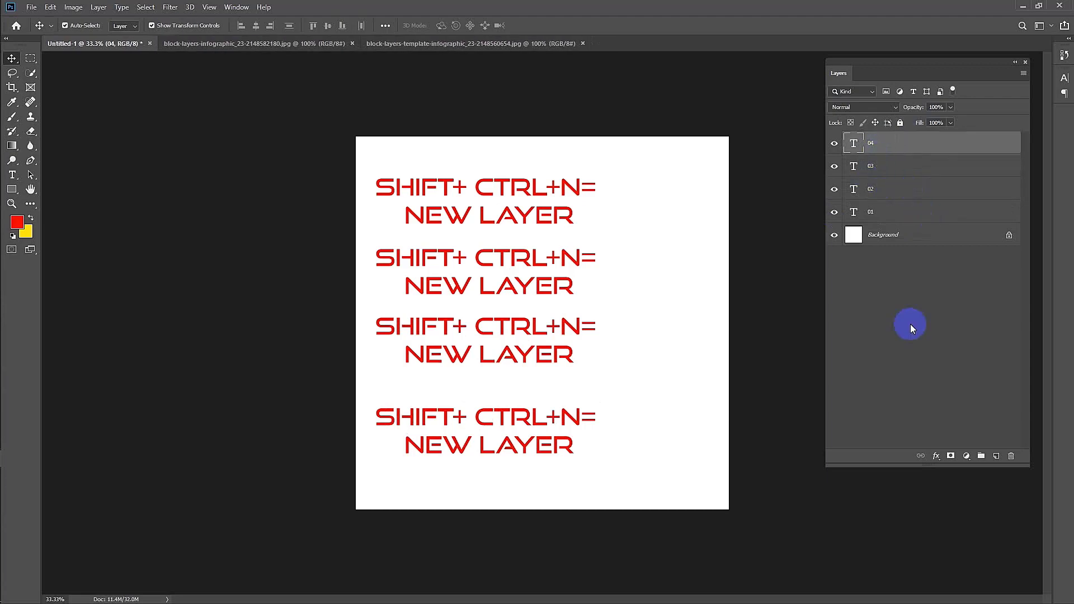
- Select the text blocks' layers on the canvas, first individually, then with one marquee
click(753, 216)
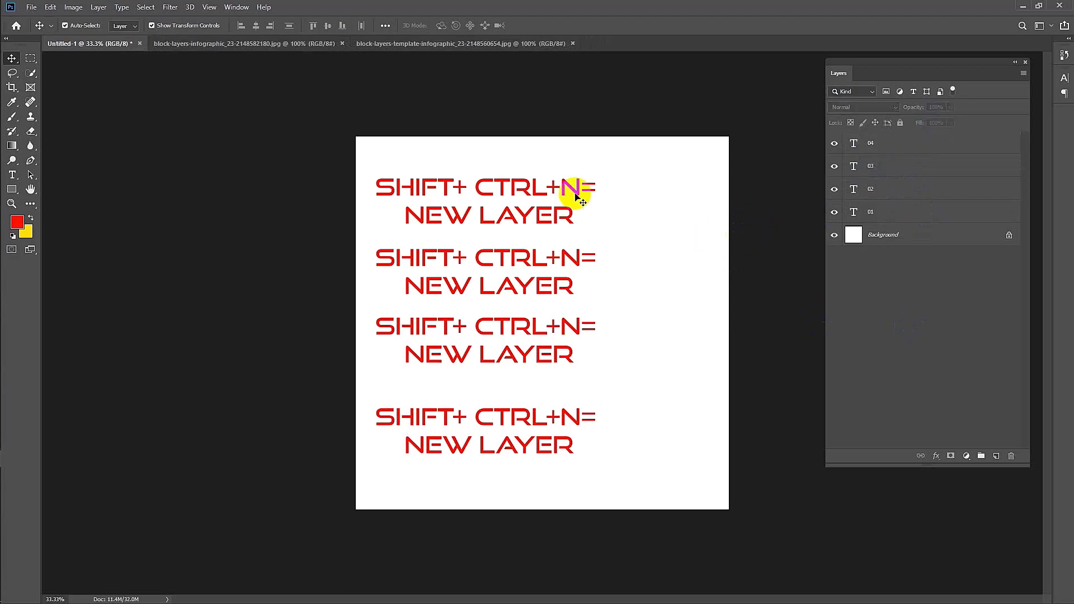
click(582, 220)
mouse_move(478, 245)
mouse_down()
mouse_move(567, 292)
mouse_move(581, 285)
mouse_up()
drag(496, 307, 584, 372)
drag(523, 388, 613, 444)
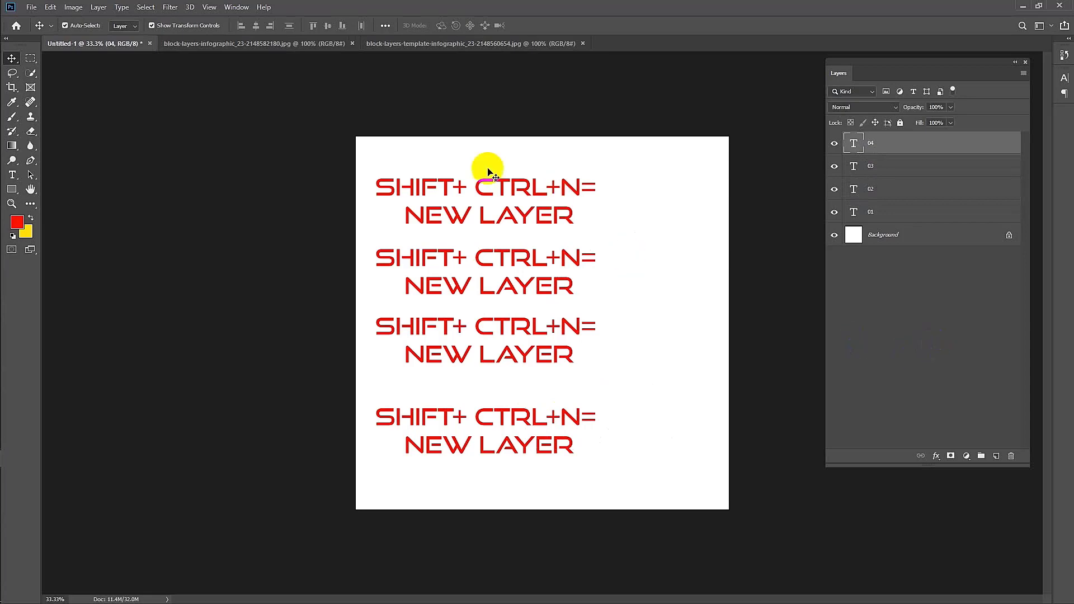
drag(397, 161, 587, 473)
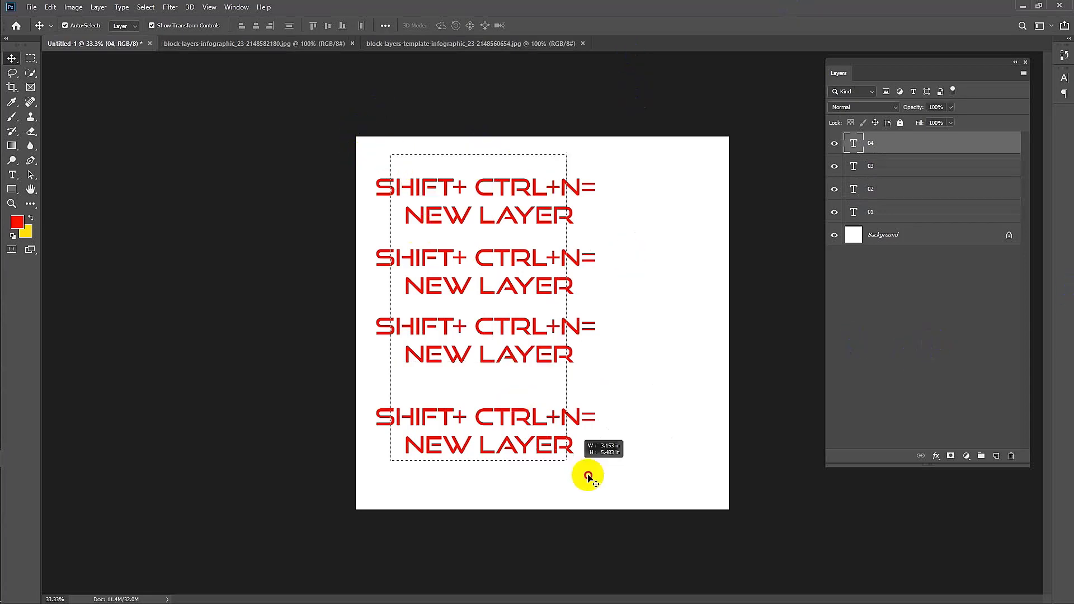
- Deselect and re-drag a marquee around all four captions to select layers 01–04
click(655, 350)
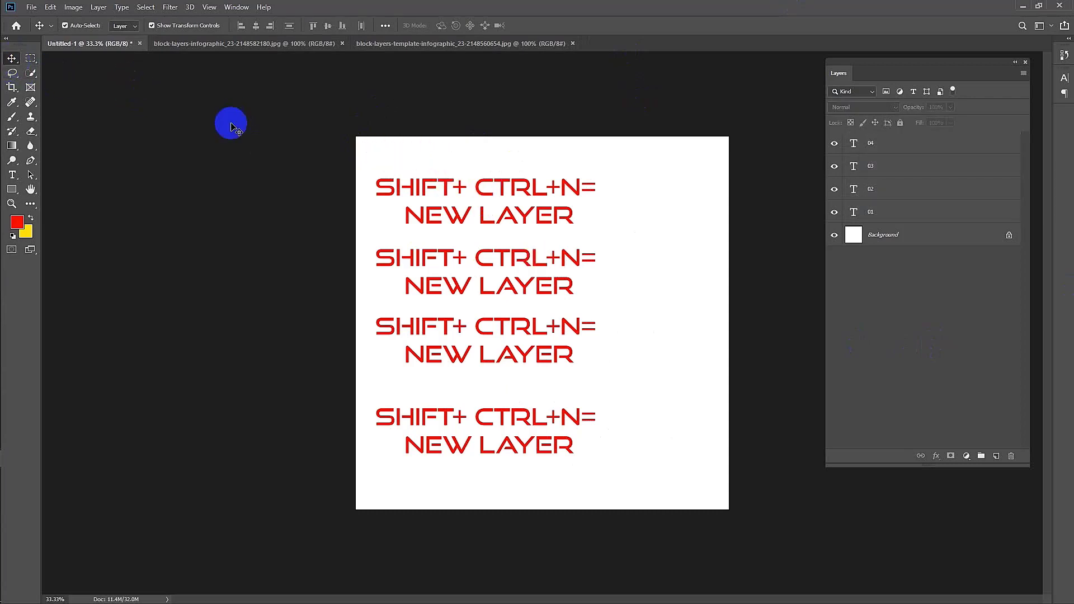
drag(381, 162, 638, 464)
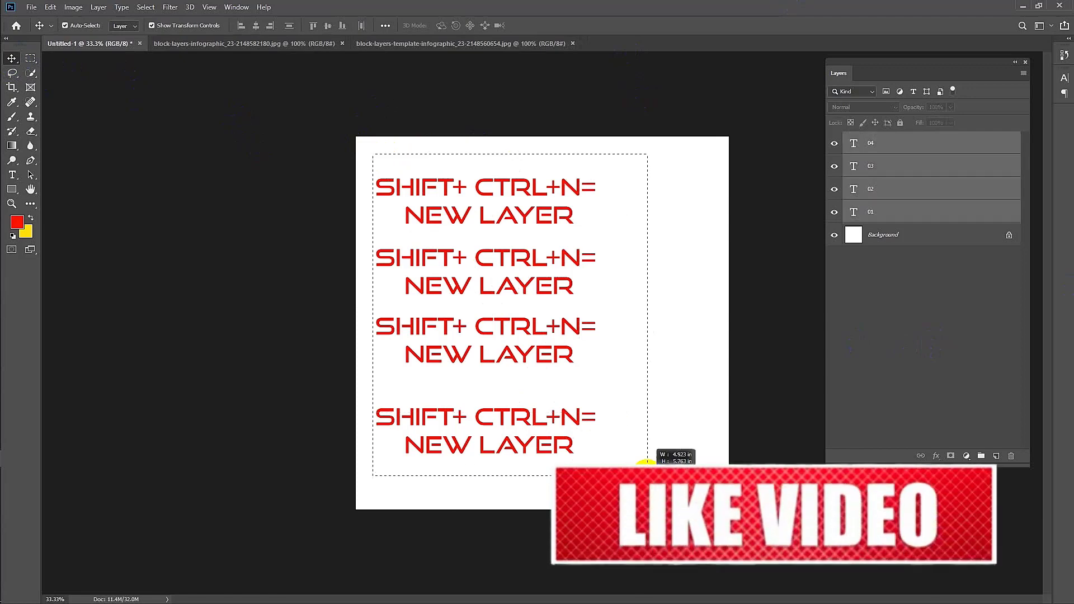
click(669, 175)
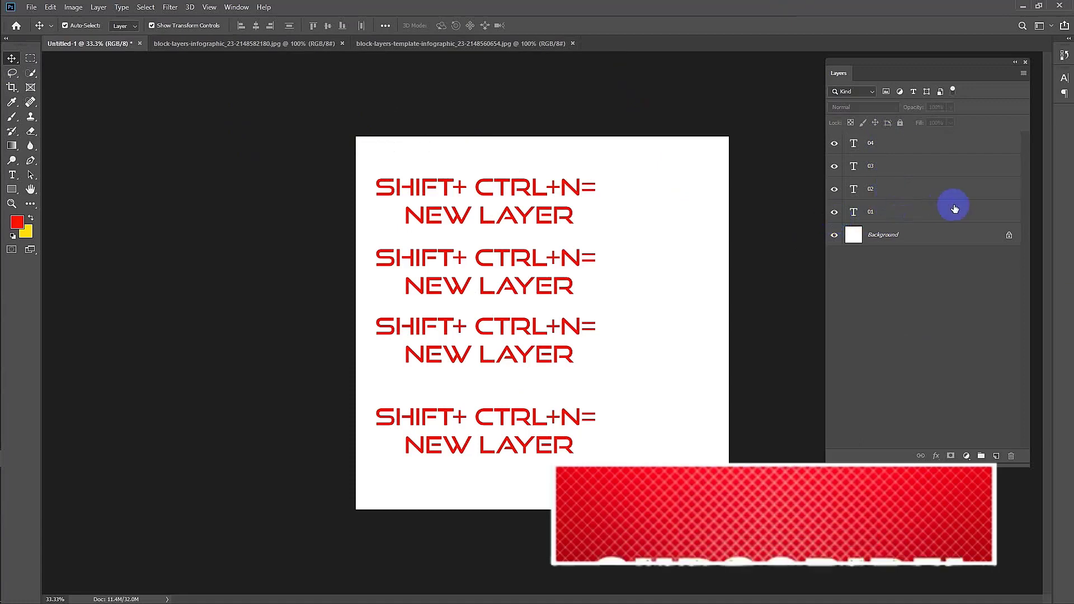
drag(379, 148, 559, 442)
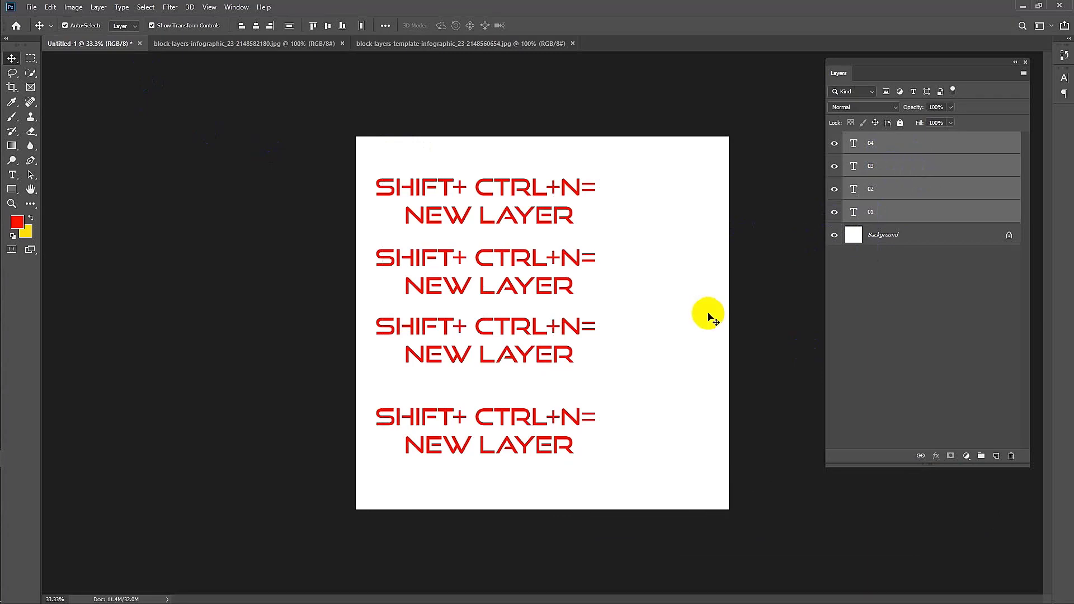
click(762, 308)
click(791, 226)
click(314, 176)
drag(378, 147, 627, 475)
- Group the four text layers, rename the group 01, then undo both the rename and the grouping
key(ctrl+g)
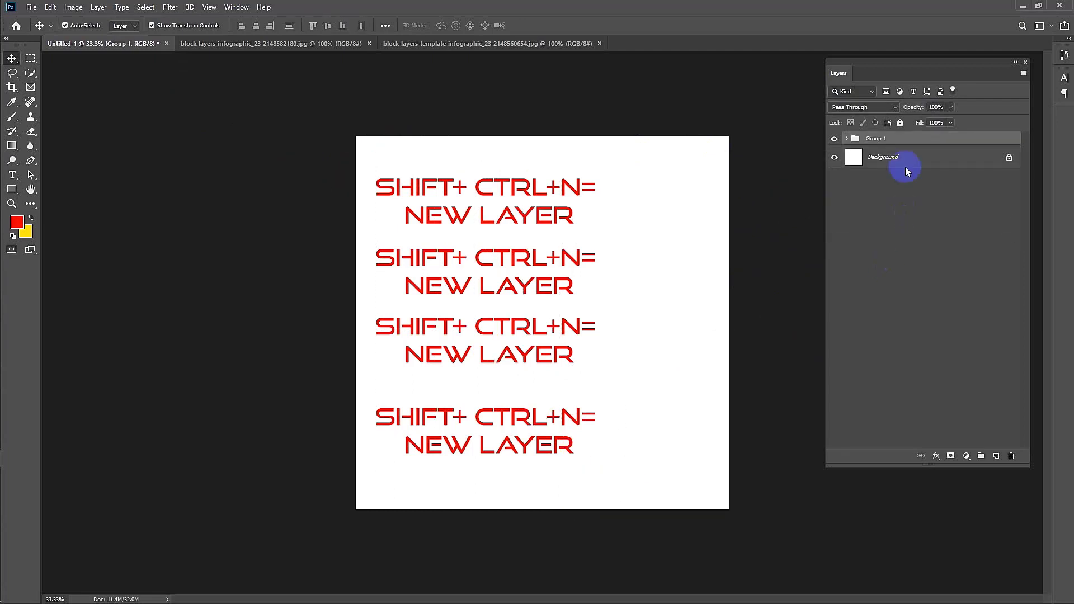
double_click(882, 139)
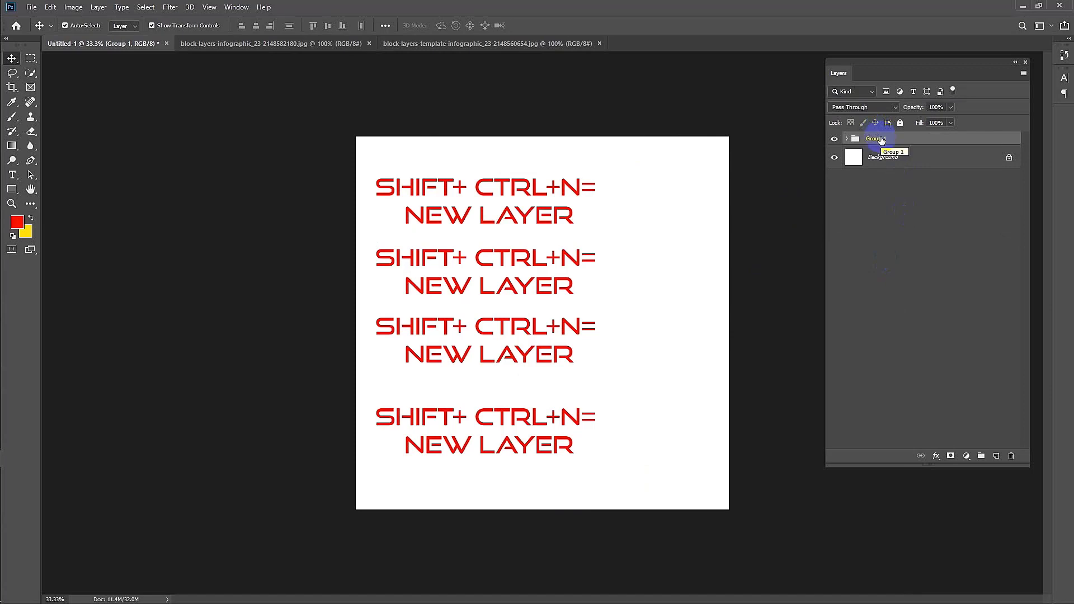
double_click(882, 139)
text(01)
key(Return)
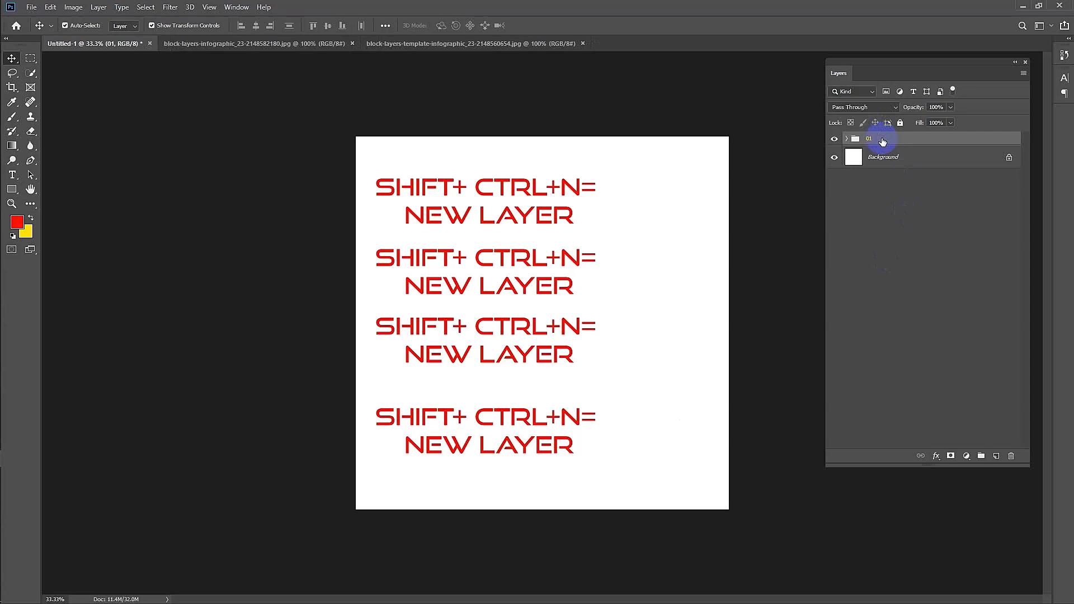
key(ctrl+z)
key(ctrl+shift+g)
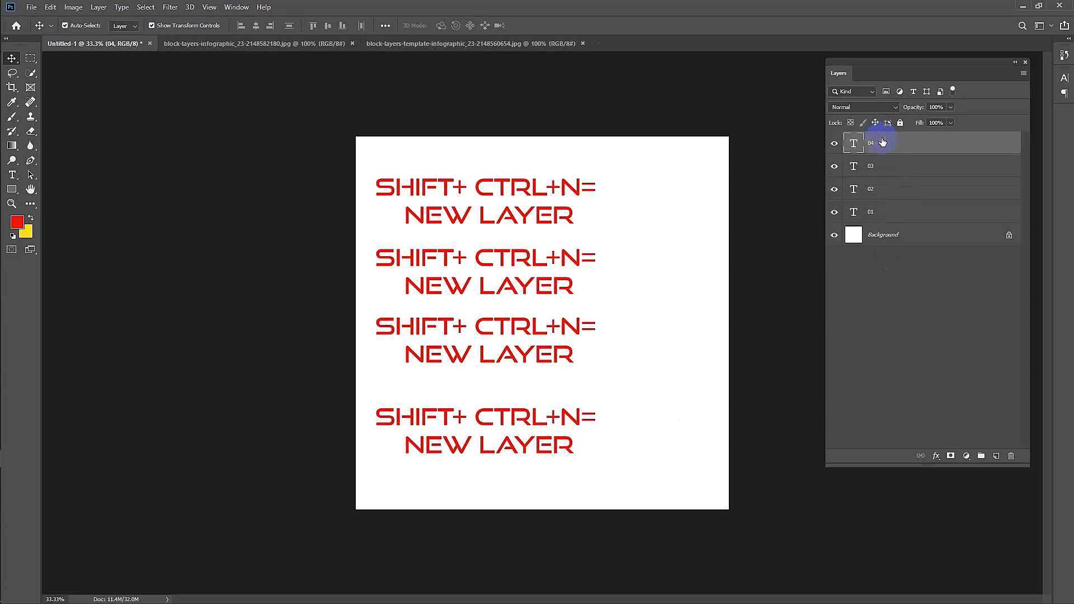
- Select layers 04 and 01 together, briefly toggling layer 04's visibility off and on
drag(724, 259, 582, 216)
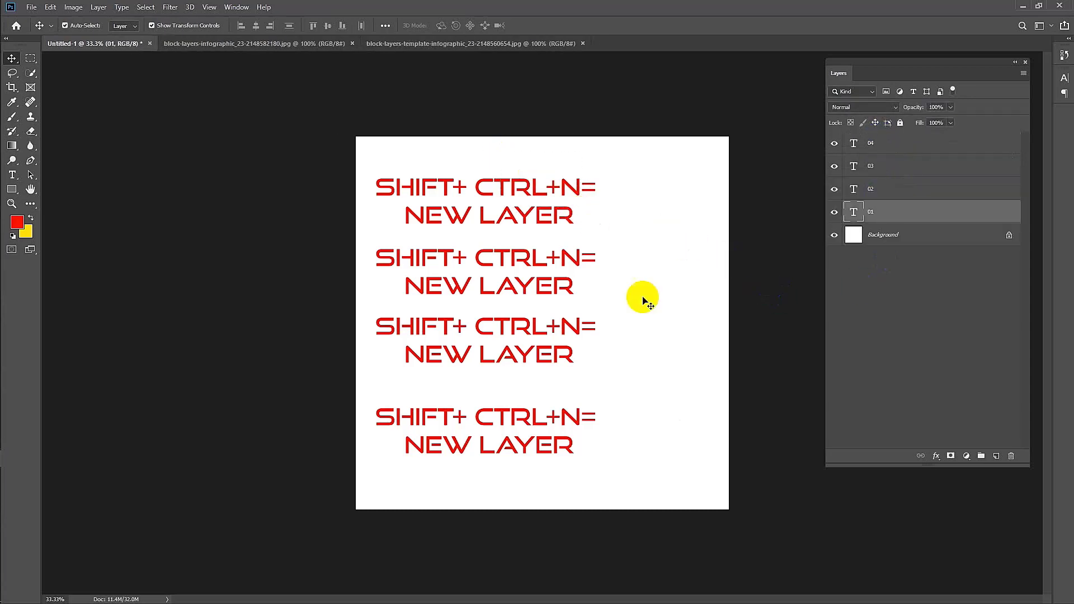
click(552, 358)
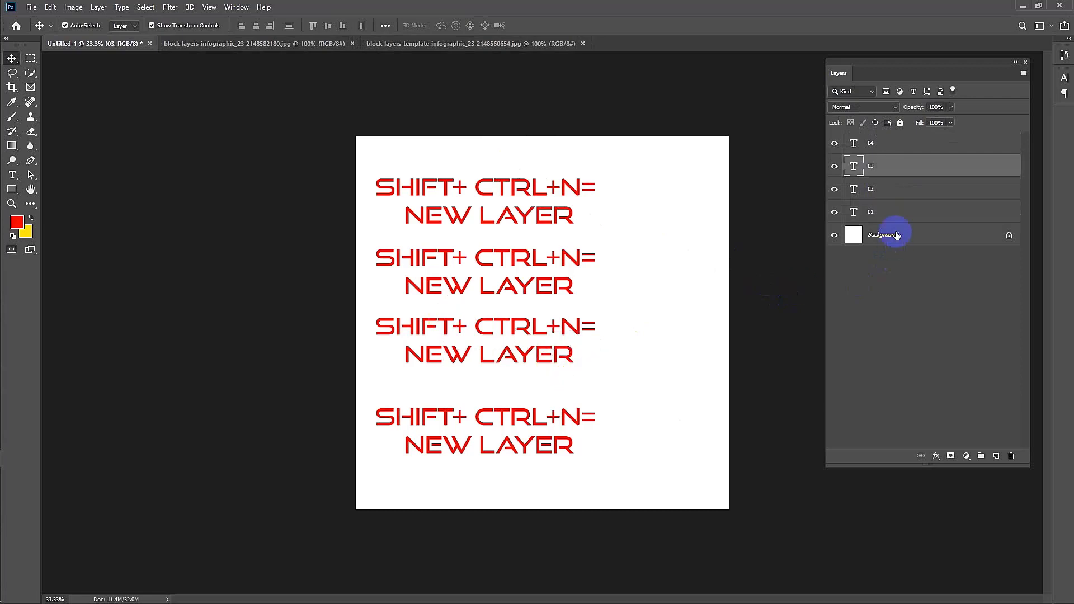
click(877, 211)
click(874, 144)
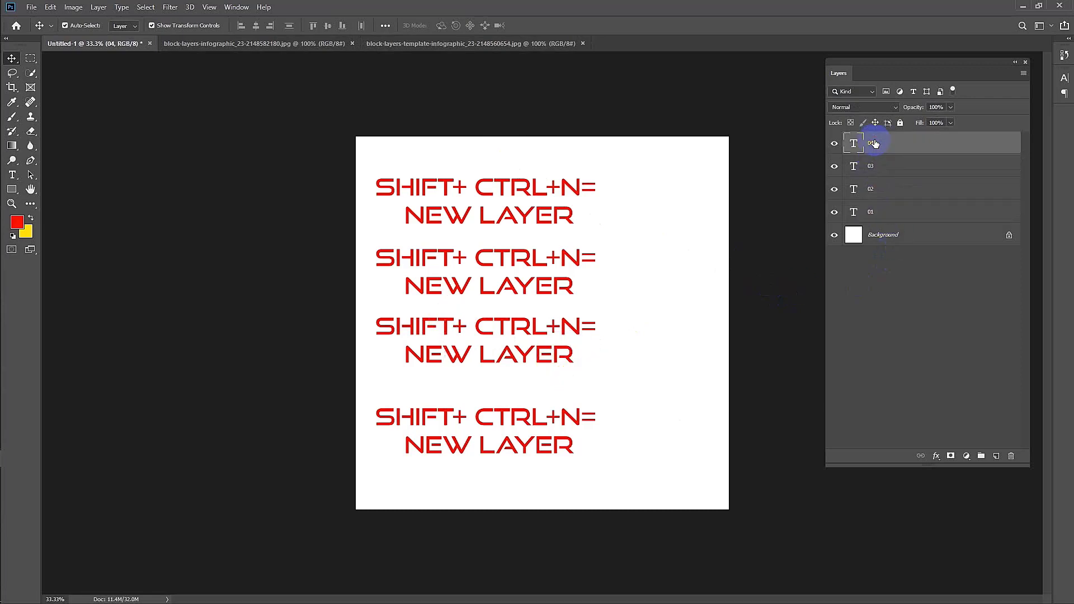
click(701, 304)
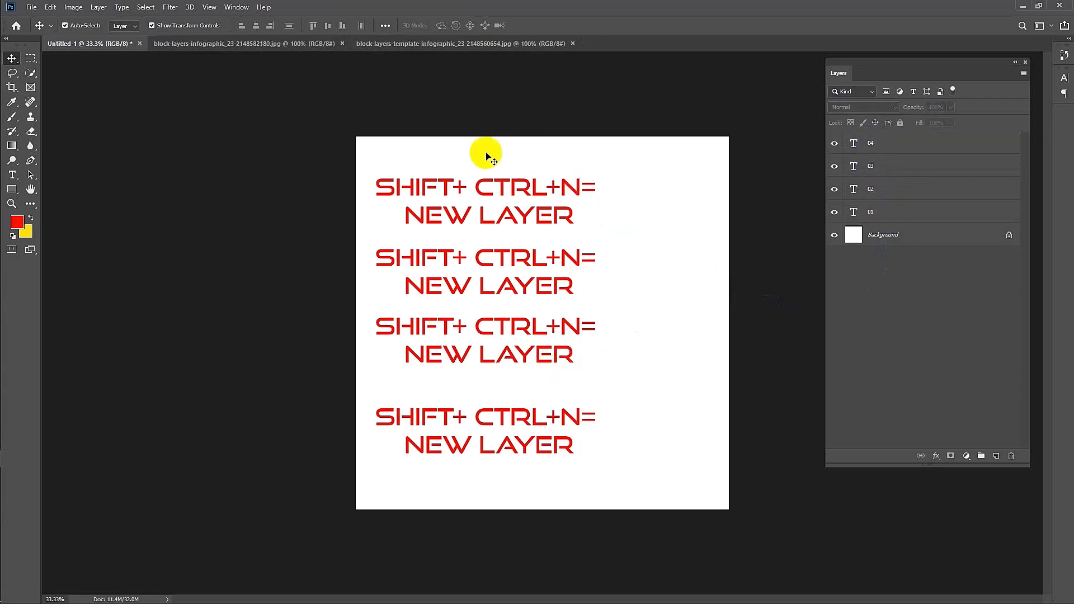
drag(452, 148, 618, 234)
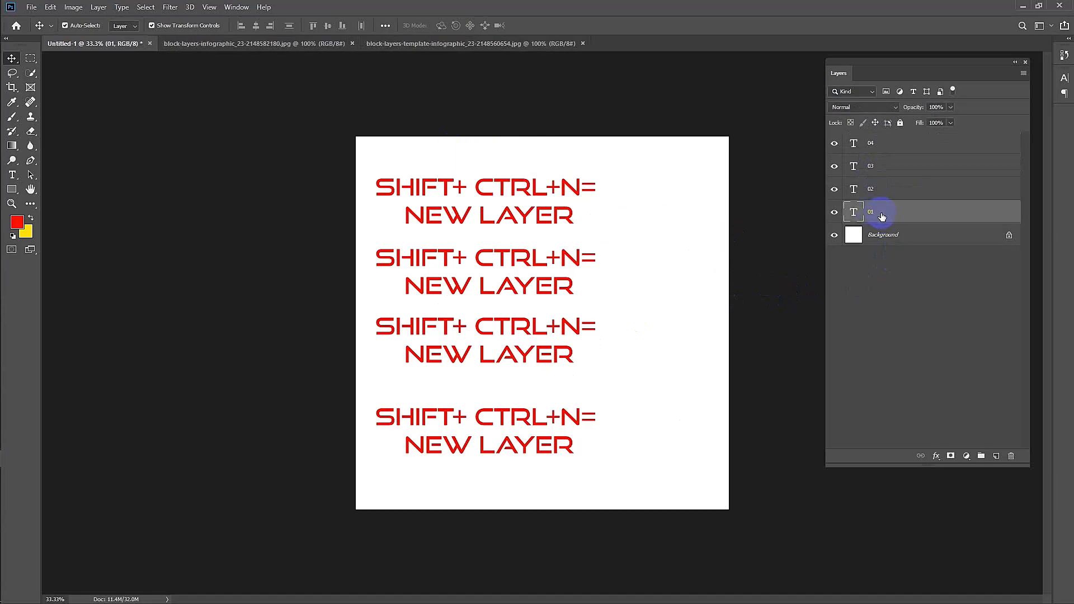
click(836, 145)
click(836, 145)
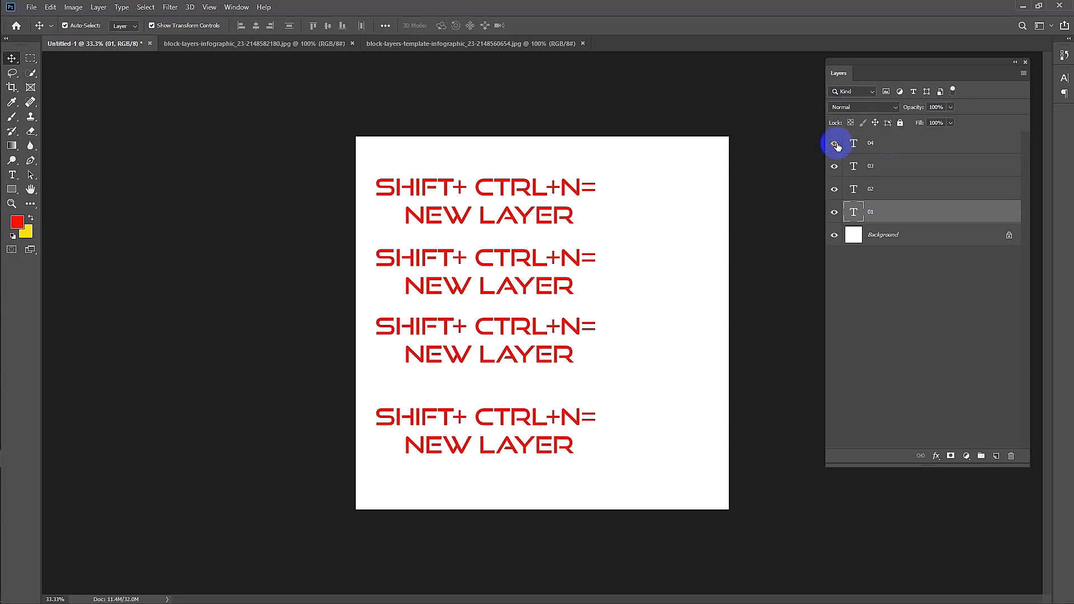
ctrl+click(888, 144)
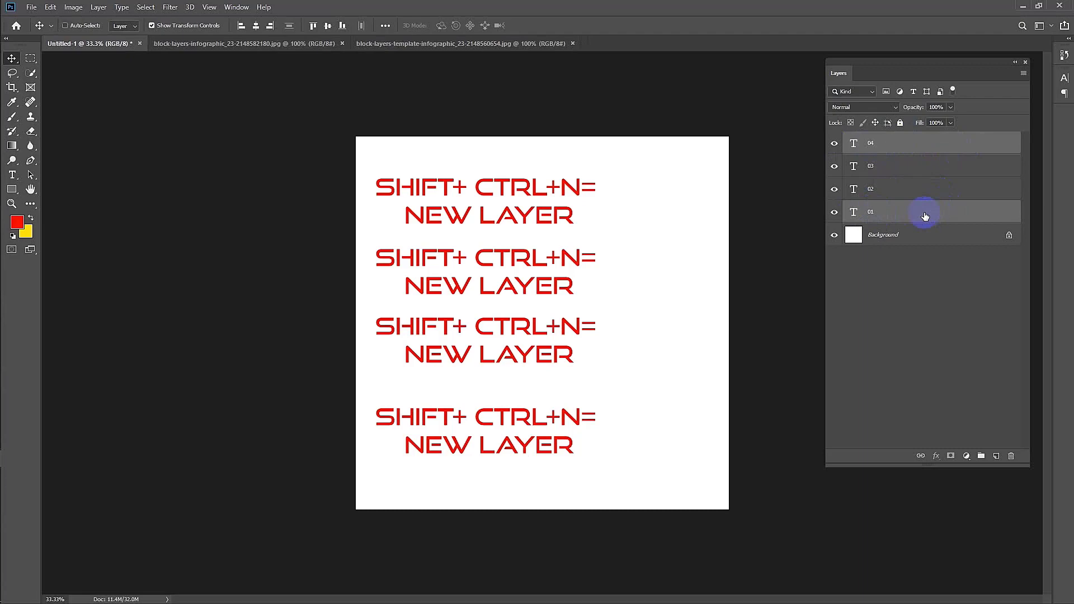
key(ctrl+g)
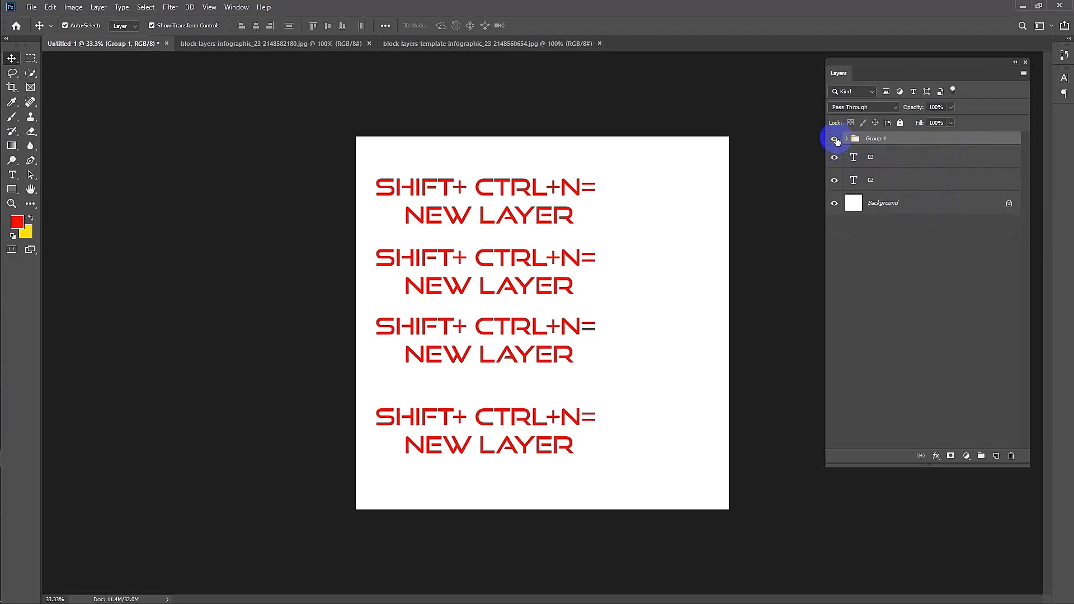
click(834, 139)
click(835, 139)
click(834, 139)
click(847, 138)
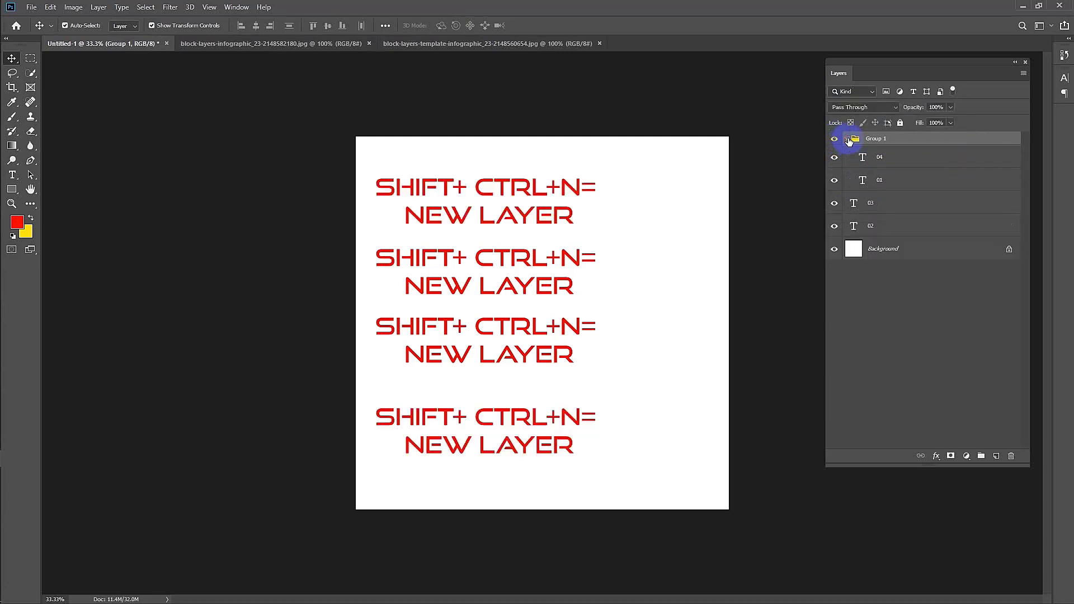
click(848, 141)
click(848, 141)
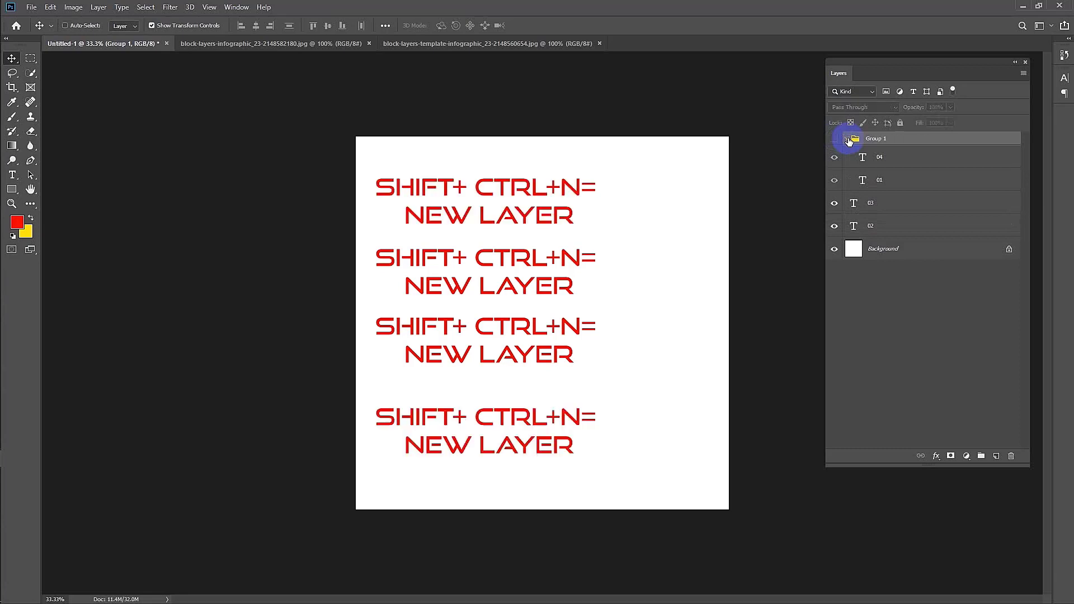
click(848, 140)
key(ctrl+shift+g)
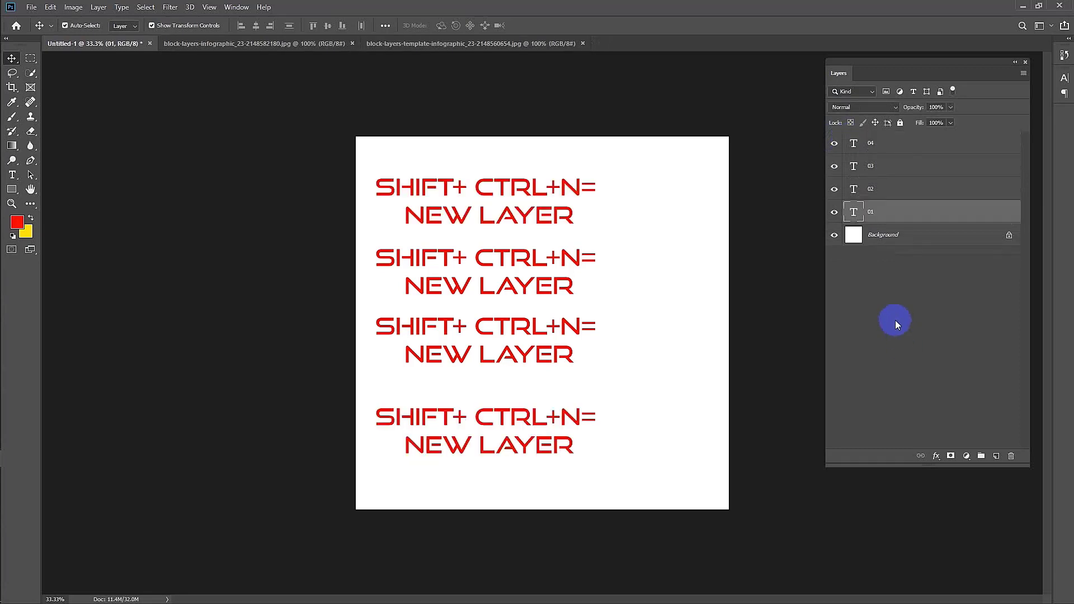
- Toggle layer 03's visibility off and on twice, then select layers 03 and 01 together
click(871, 167)
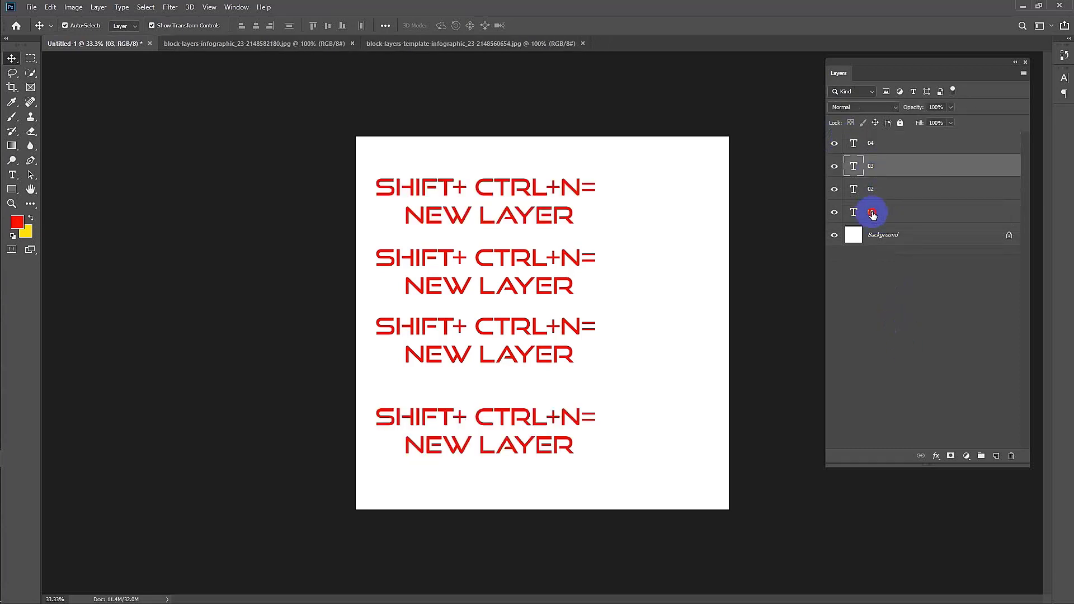
click(872, 215)
click(835, 166)
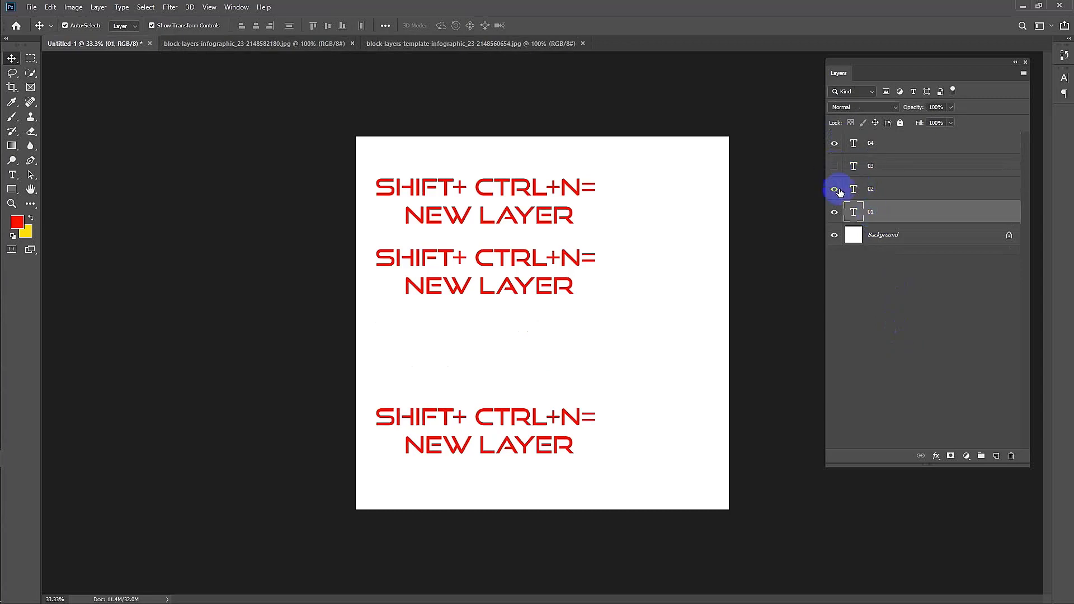
click(834, 167)
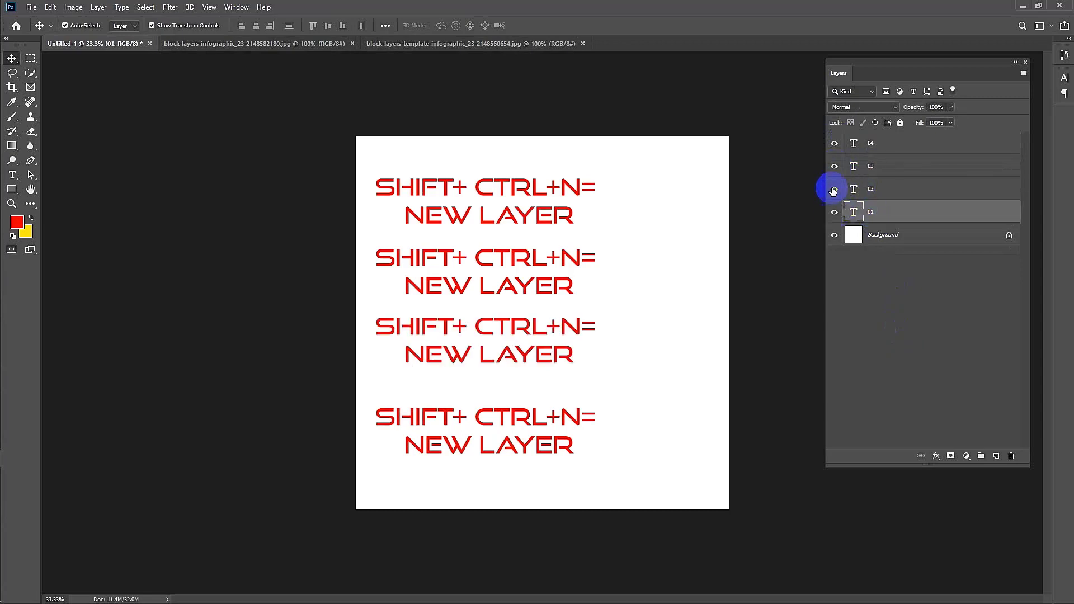
click(834, 166)
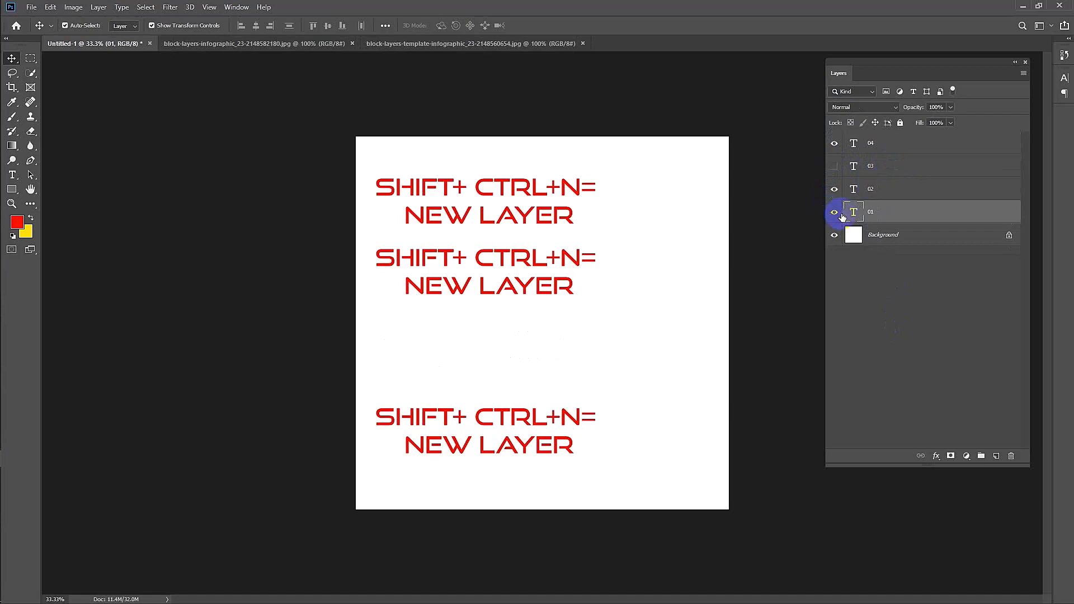
click(834, 166)
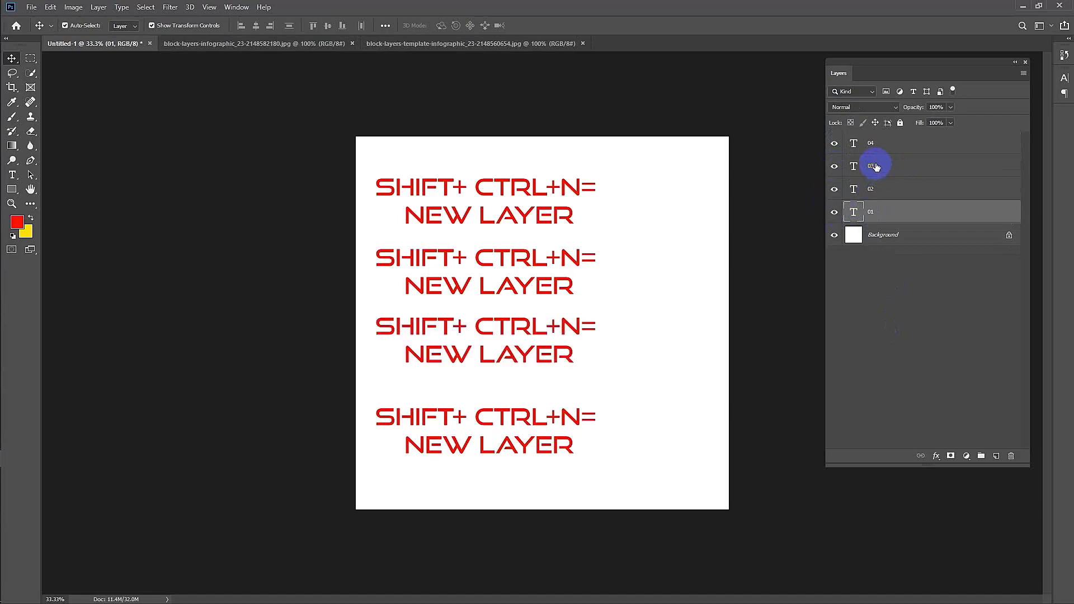
click(876, 167)
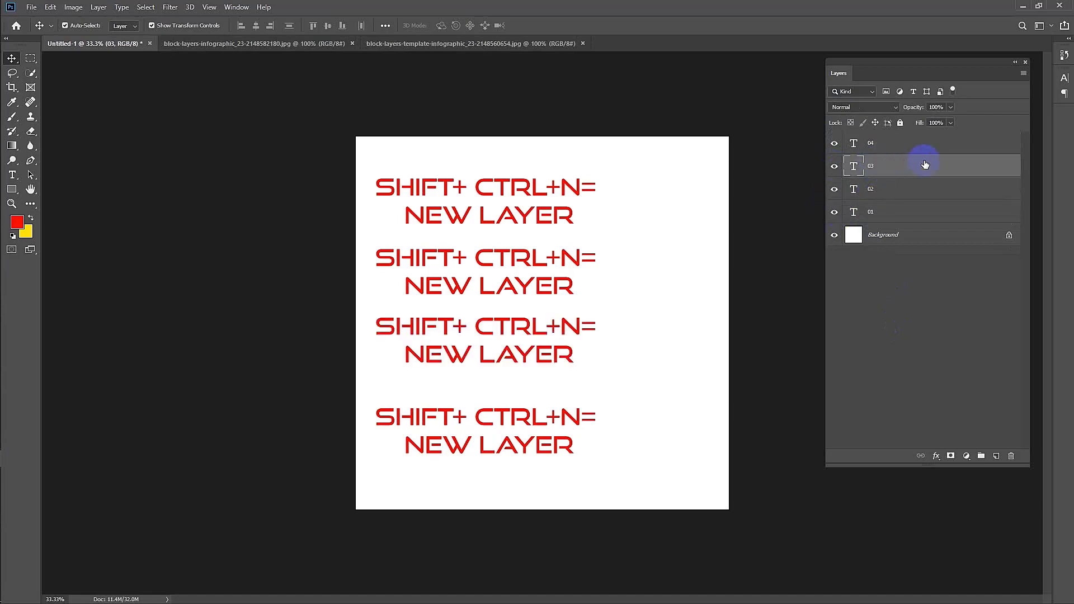
ctrl+click(875, 212)
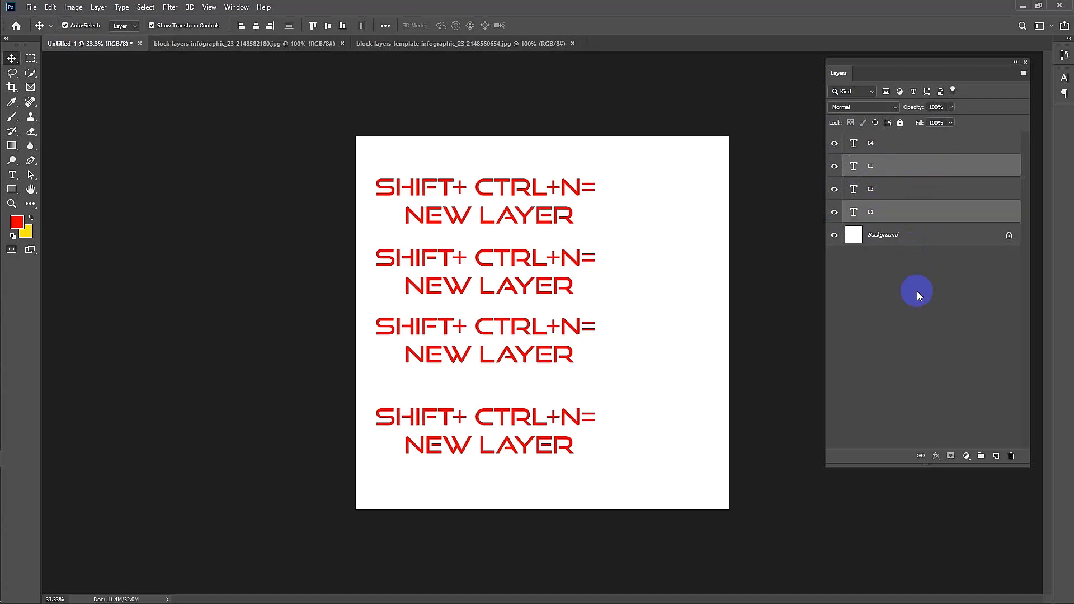
key(ctrl+g)
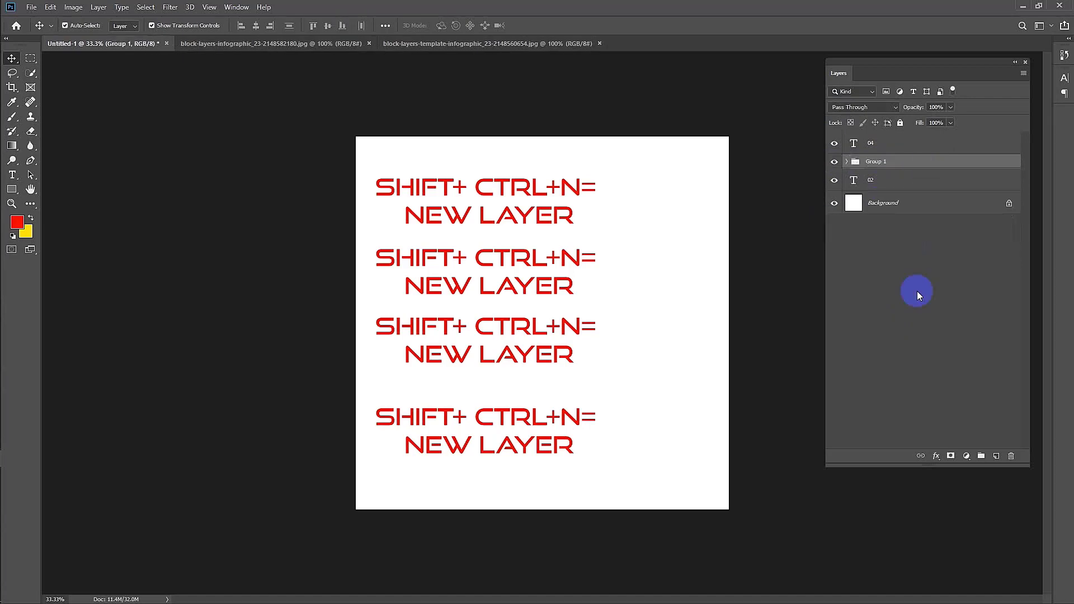
key(ctrl+shift+g)
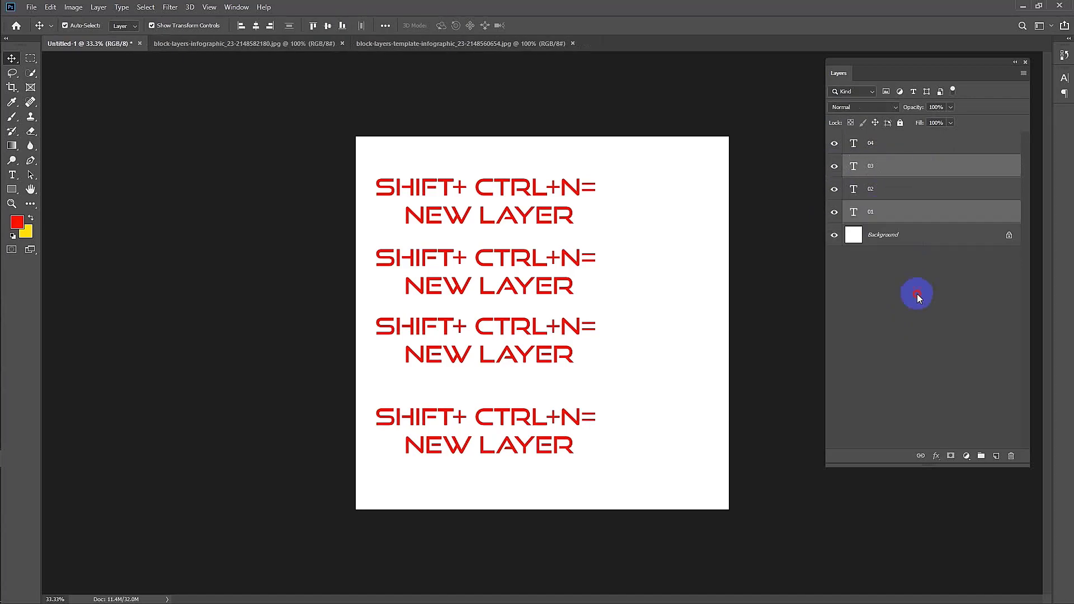
click(918, 294)
drag(507, 148, 574, 507)
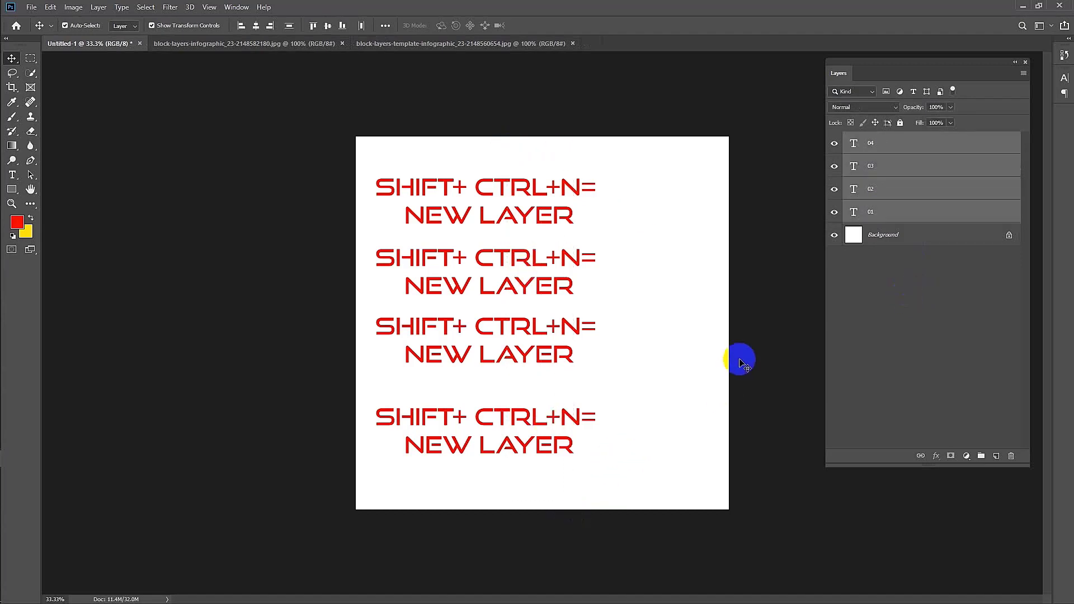
key(ctrl+g)
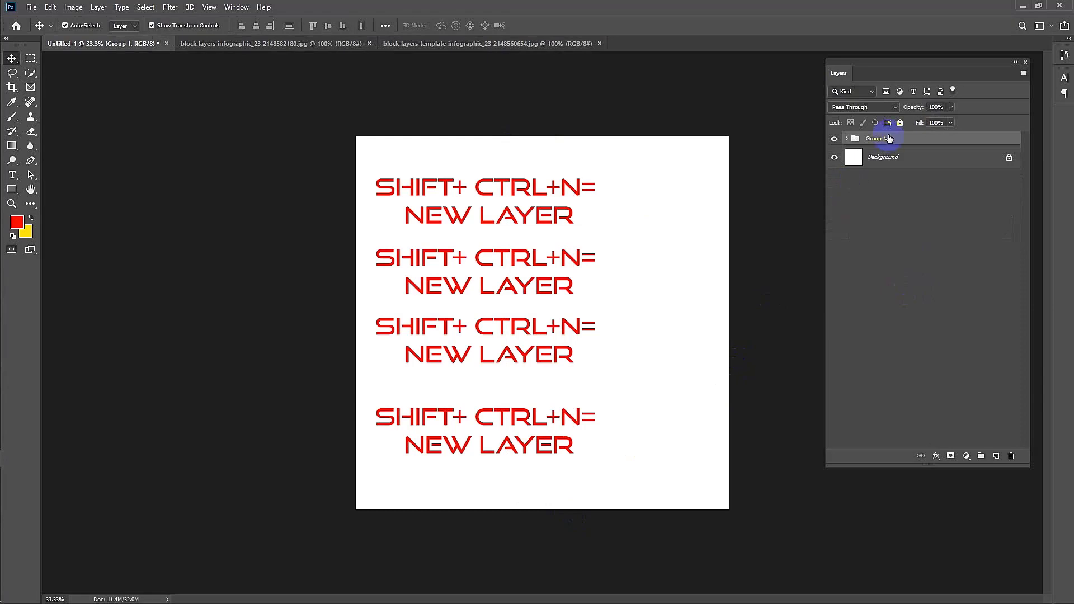
right_click(889, 138)
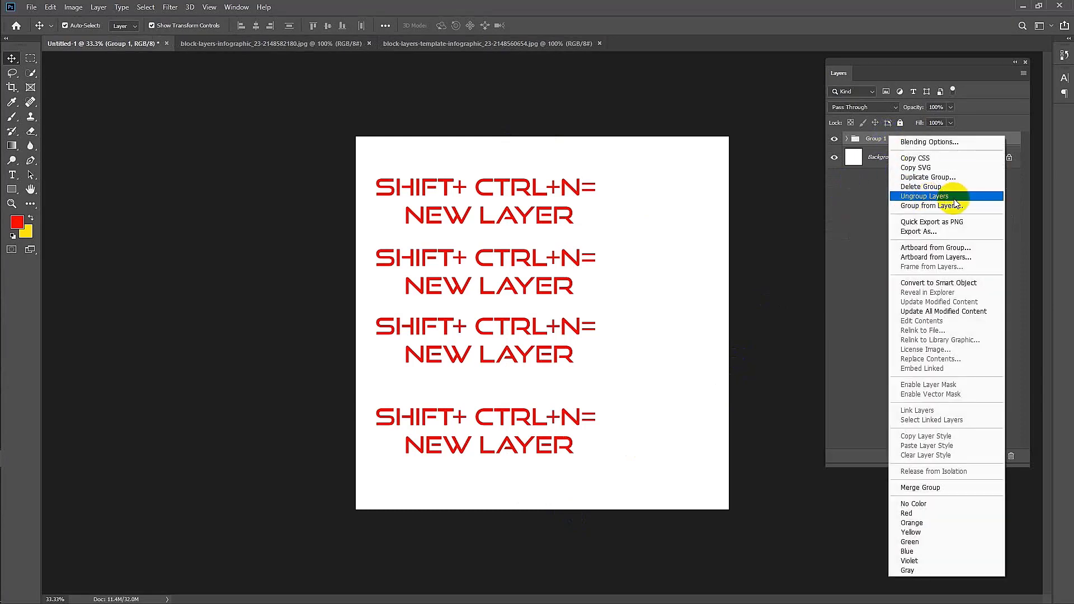
click(873, 158)
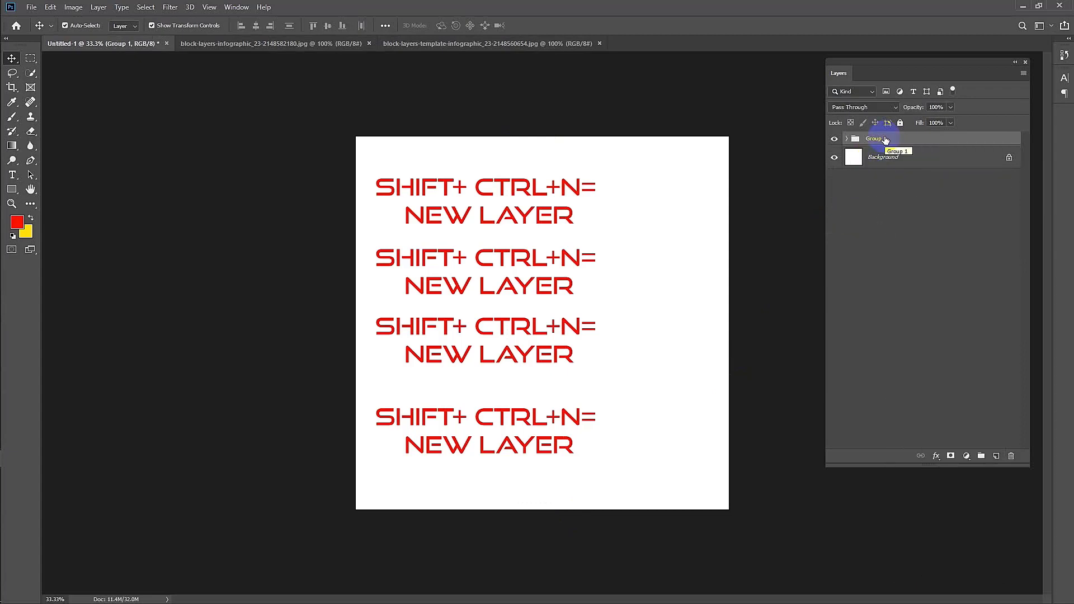
right_click(885, 140)
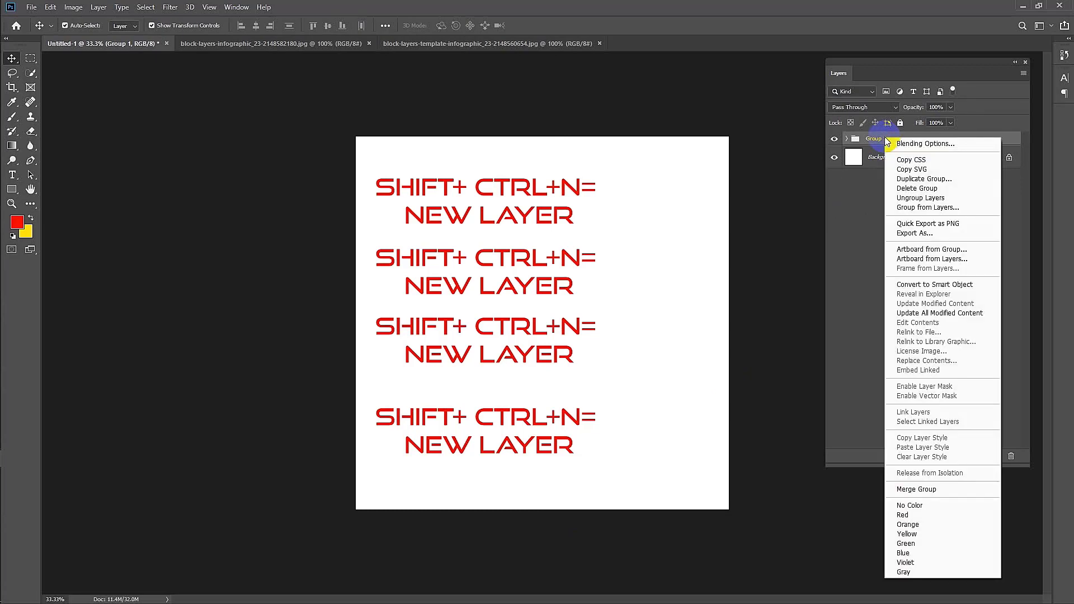
click(940, 198)
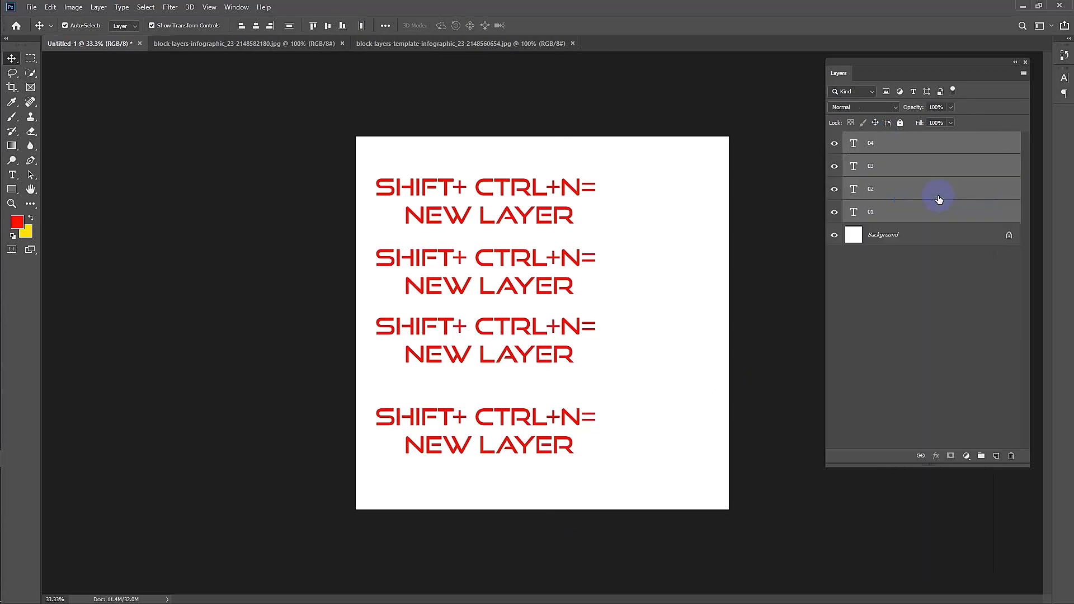
key(ctrl+g)
right_click(884, 138)
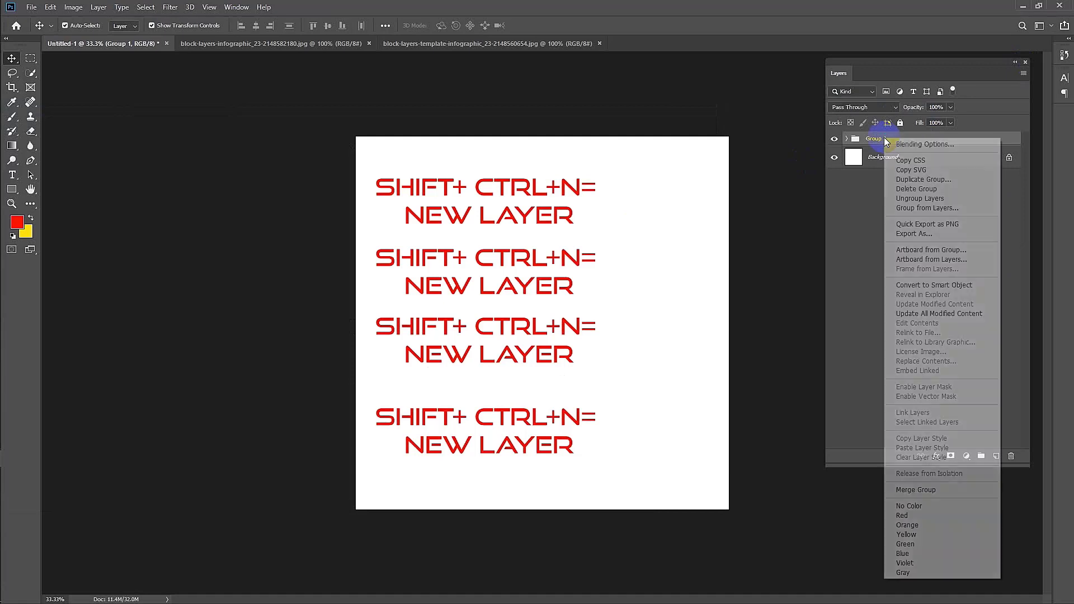
click(934, 199)
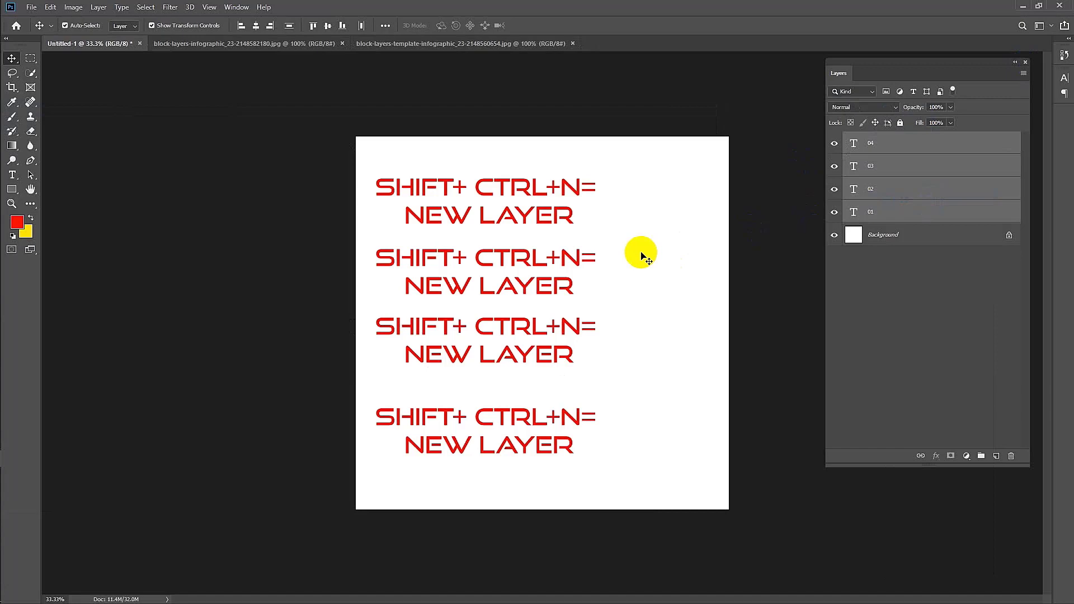
click(908, 310)
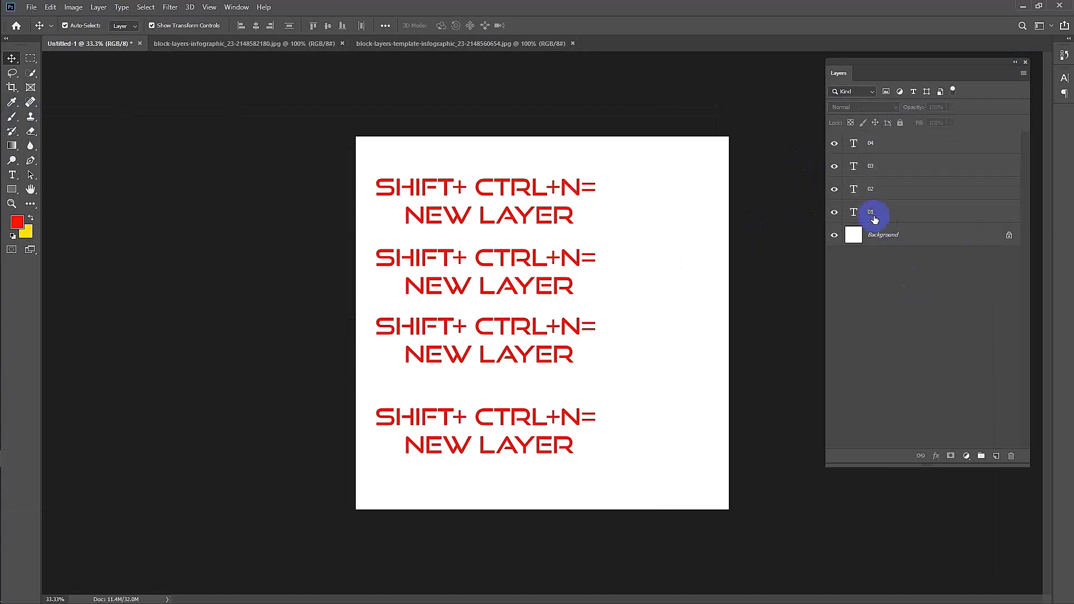
click(874, 214)
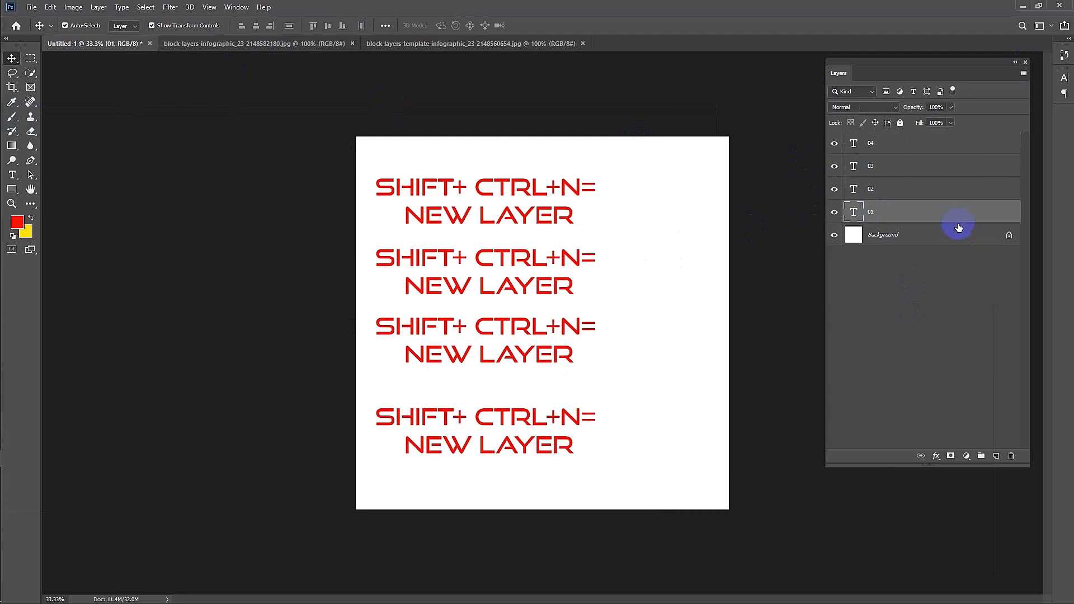
click(255, 42)
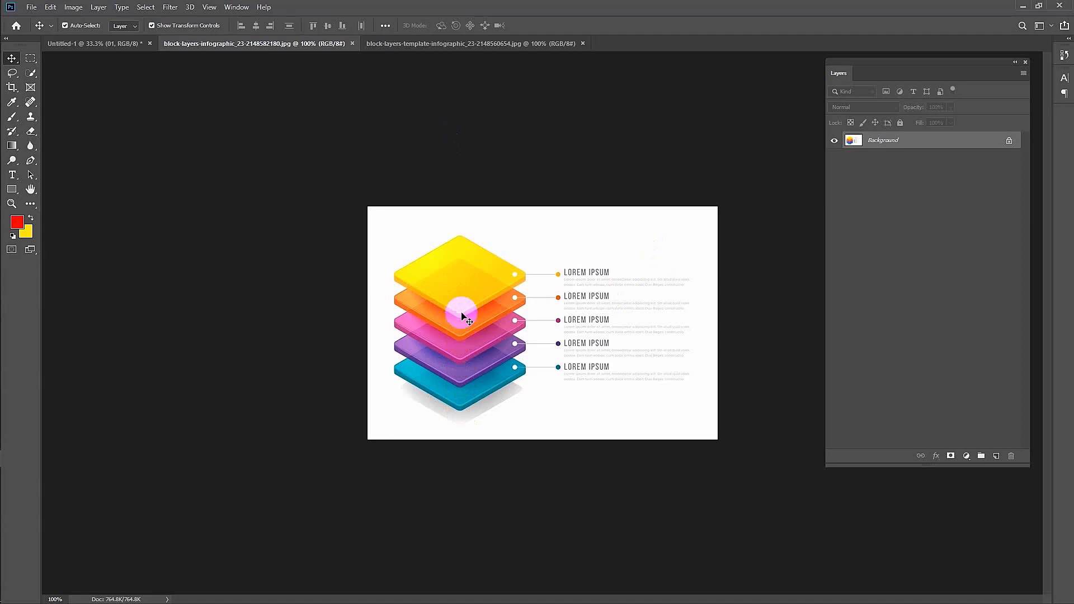
click(486, 43)
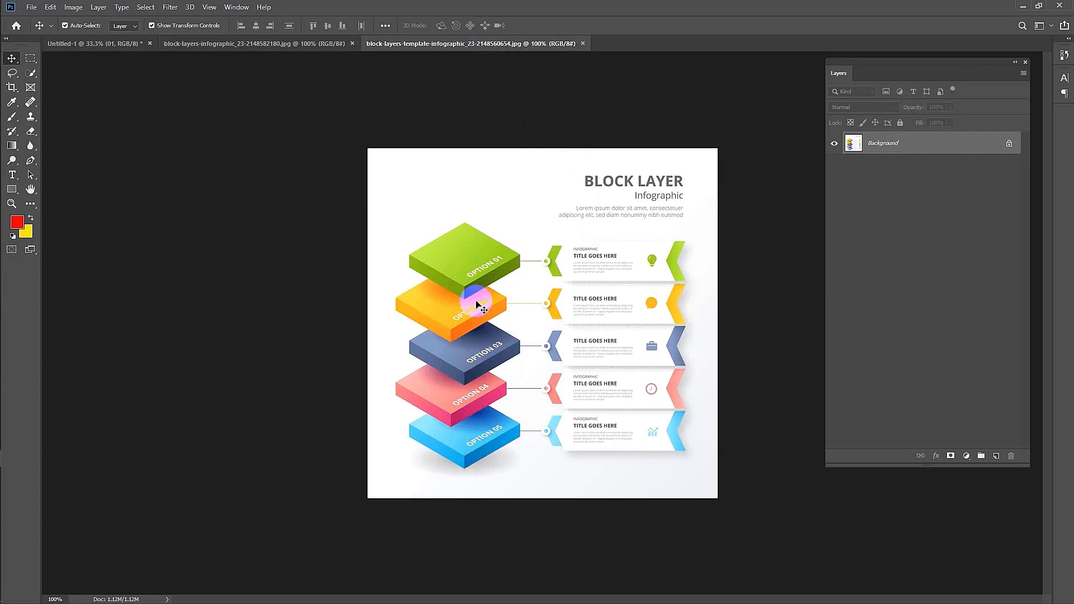
click(114, 43)
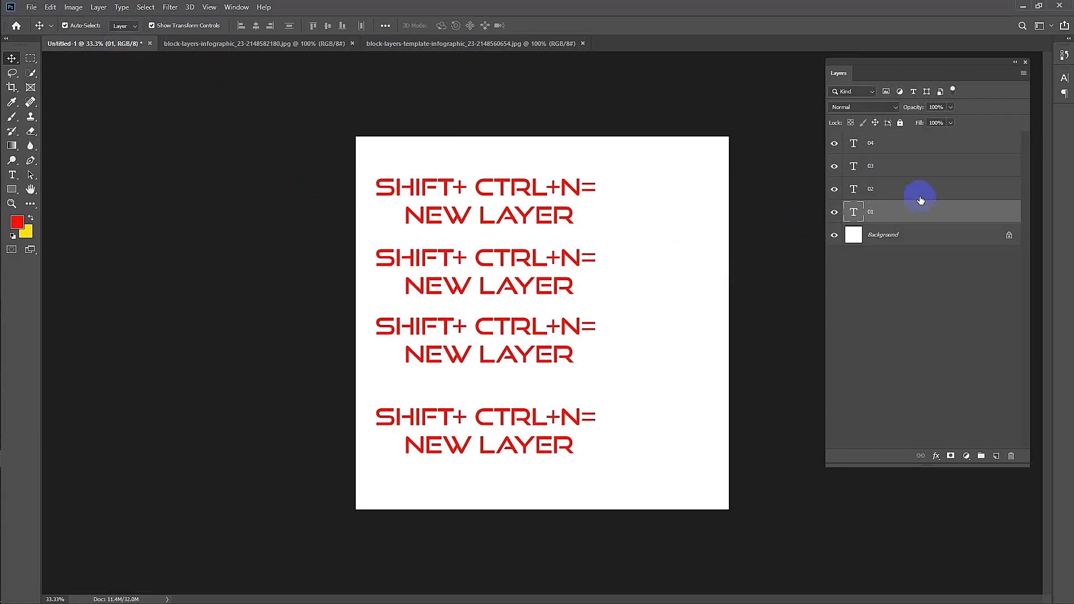
- Marquee-select all four text layers on the page and delete them
click(876, 218)
drag(466, 150, 576, 482)
key(Delete)
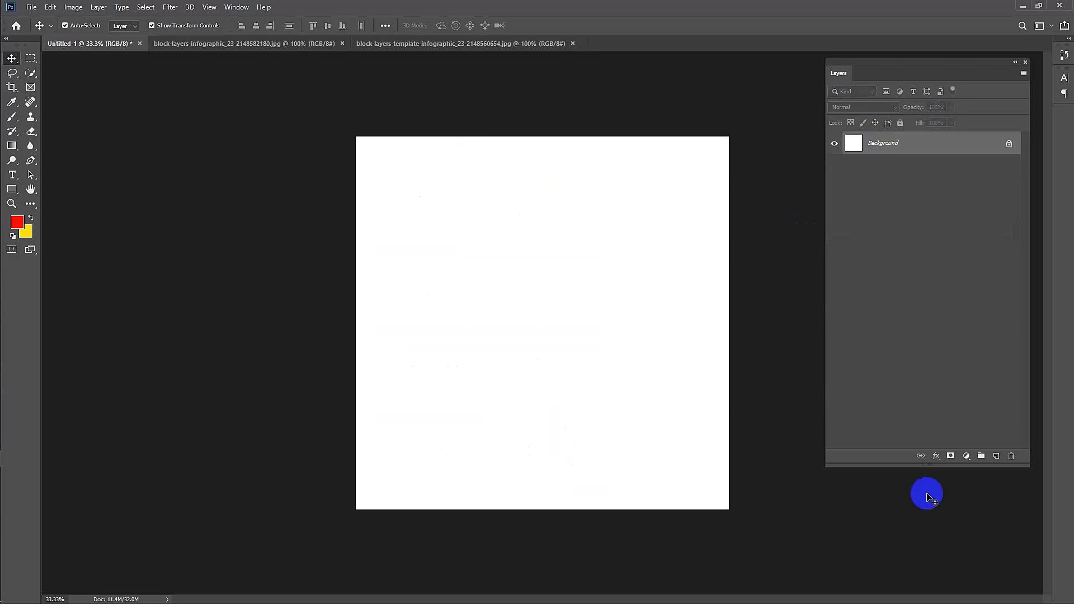
- Draw a red circle near the top-left with the Ellipse Tool and Alt-drag duplicates of it
click(13, 192)
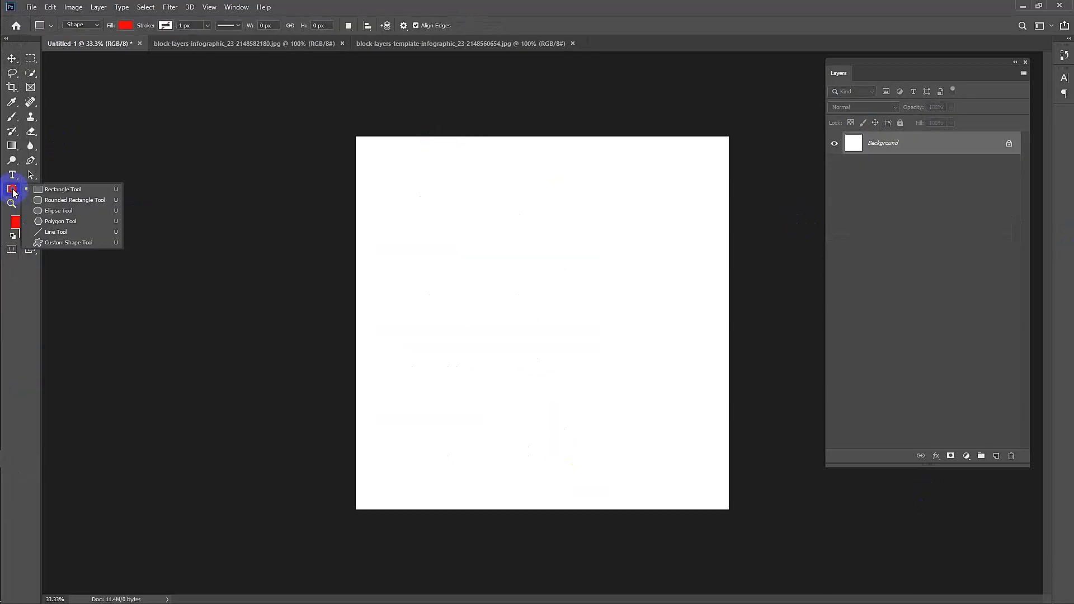
click(51, 211)
drag(411, 219, 495, 295)
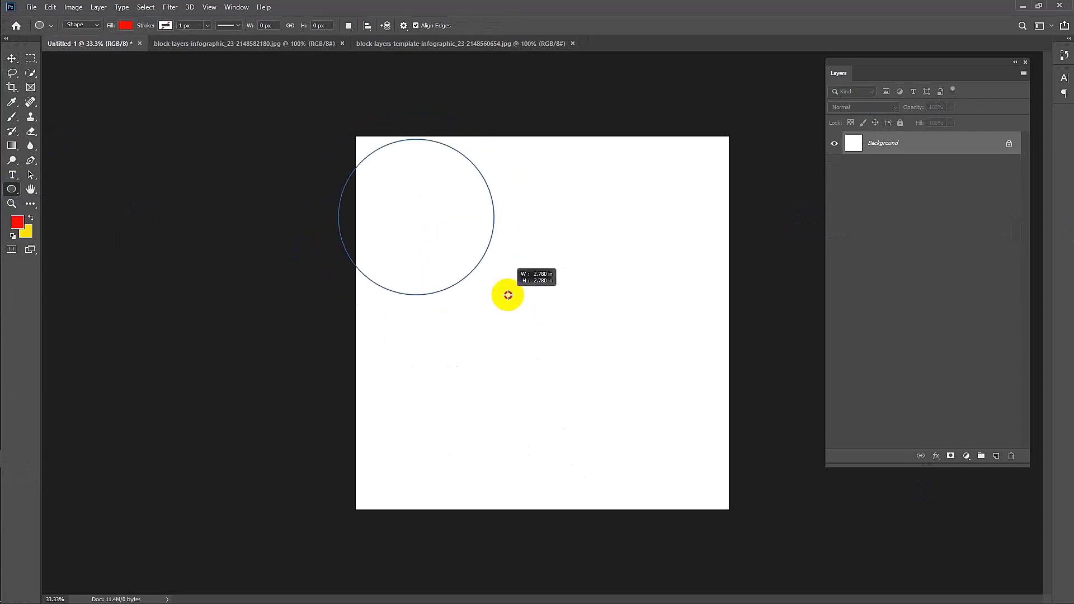
click(11, 58)
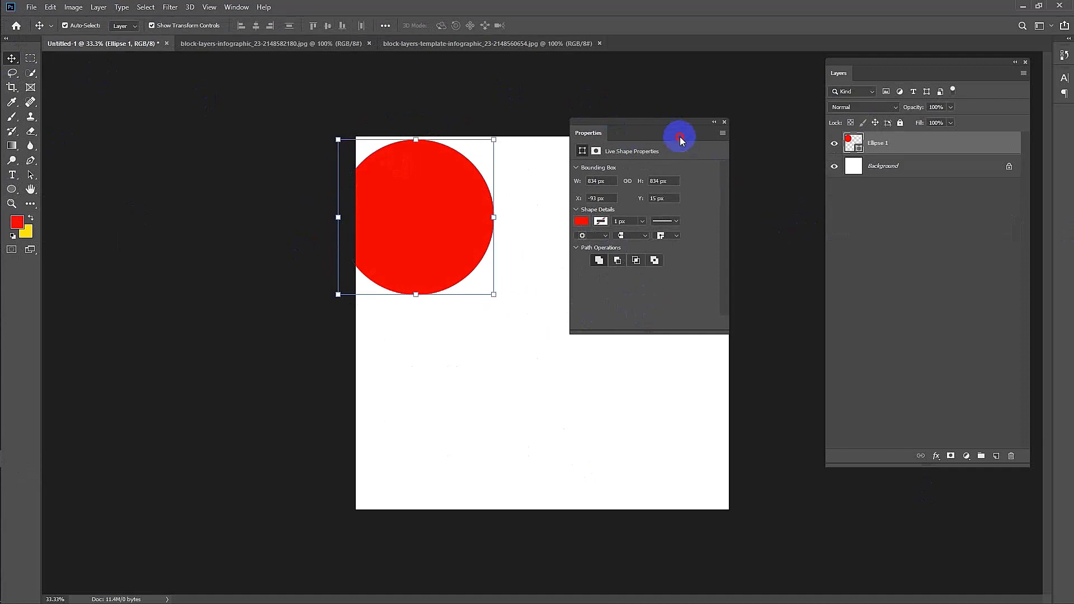
drag(681, 138, 891, 362)
mouse_move(463, 232)
alt+mouse_down()
mouse_move(538, 364)
mouse_move(535, 351)
mouse_move(580, 246)
alt+mouse_up()
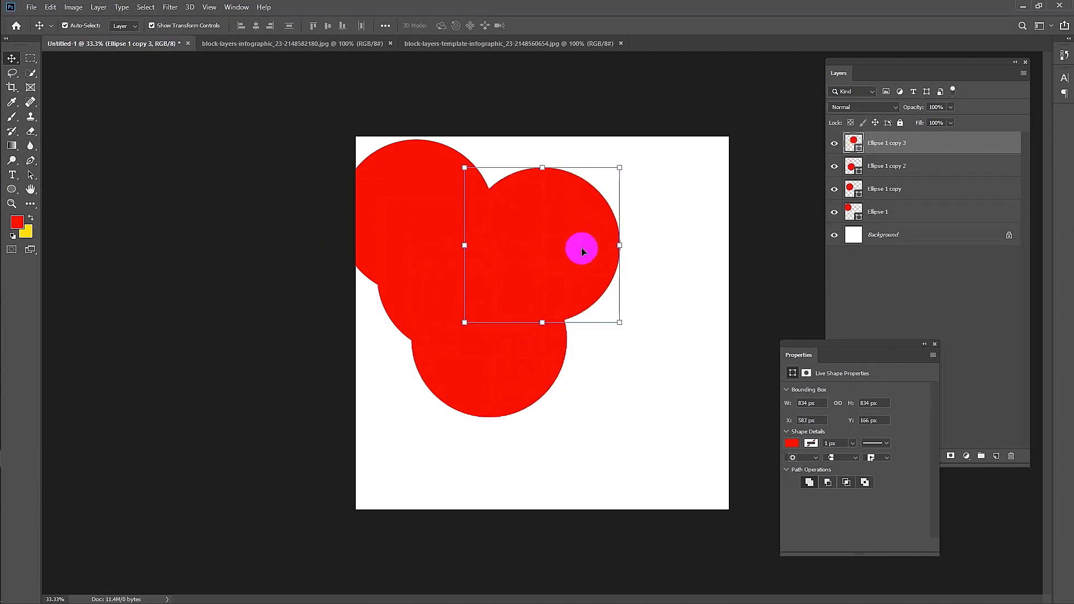
- Recolour the Ellipse 1 copy circle green
click(882, 212)
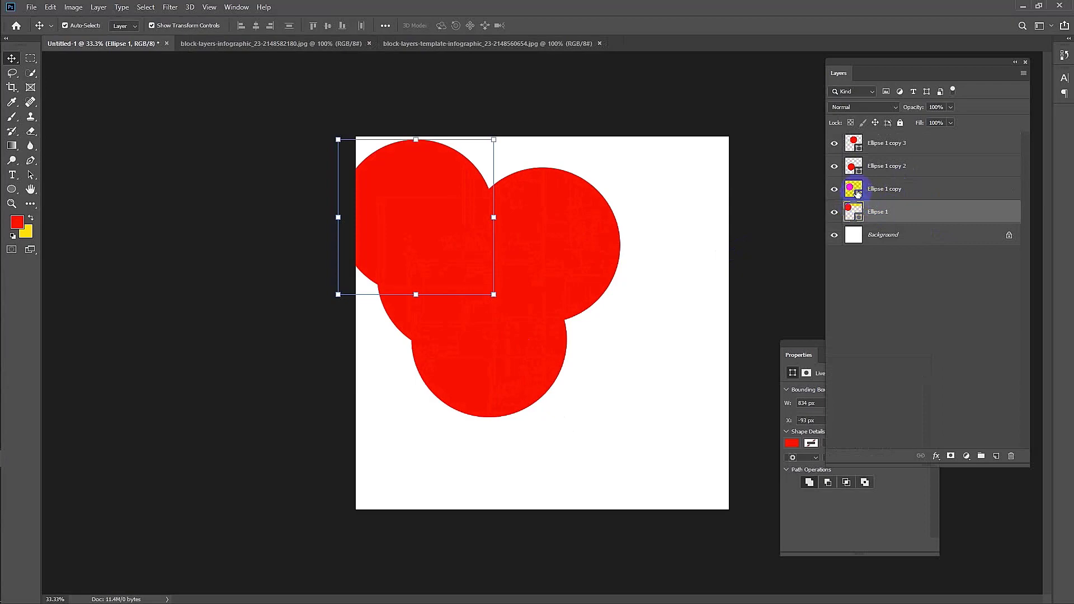
double_click(853, 188)
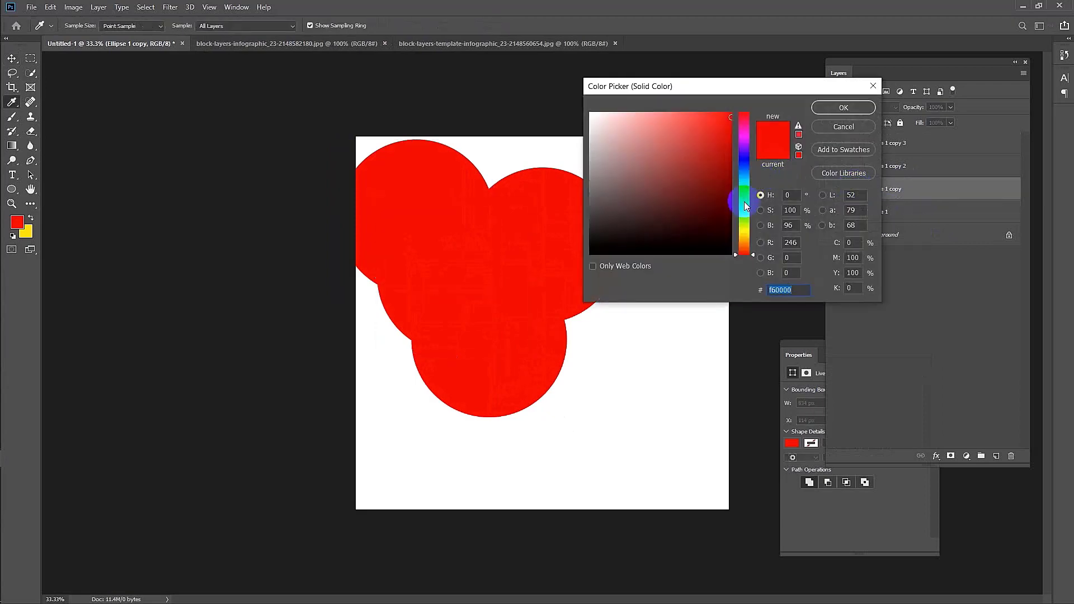
drag(744, 201, 744, 207)
click(844, 107)
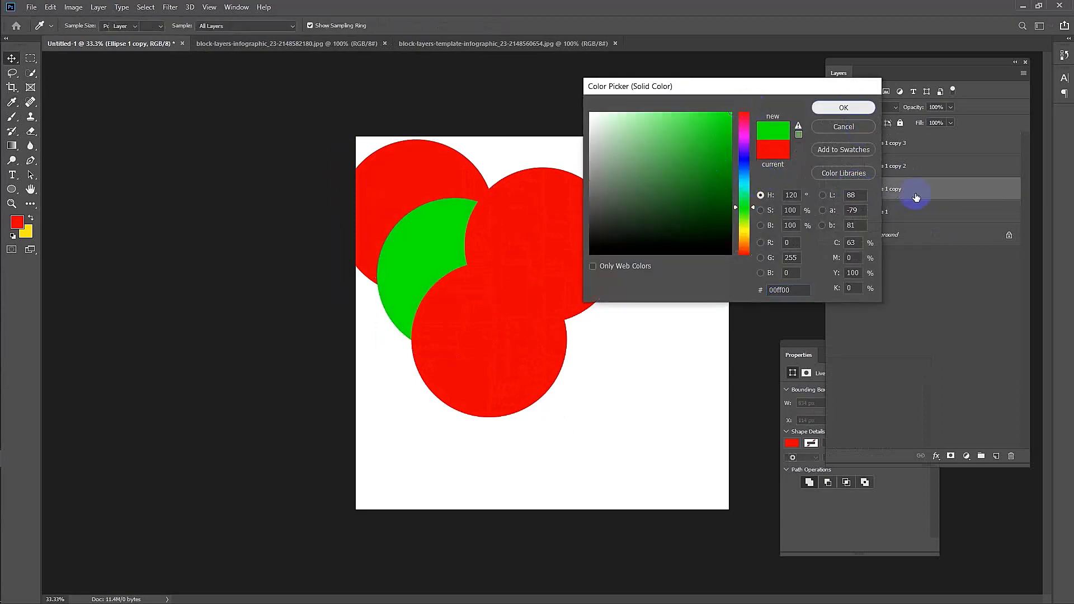
- Recolour the Ellipse 1 copy 2 circle blue
double_click(855, 167)
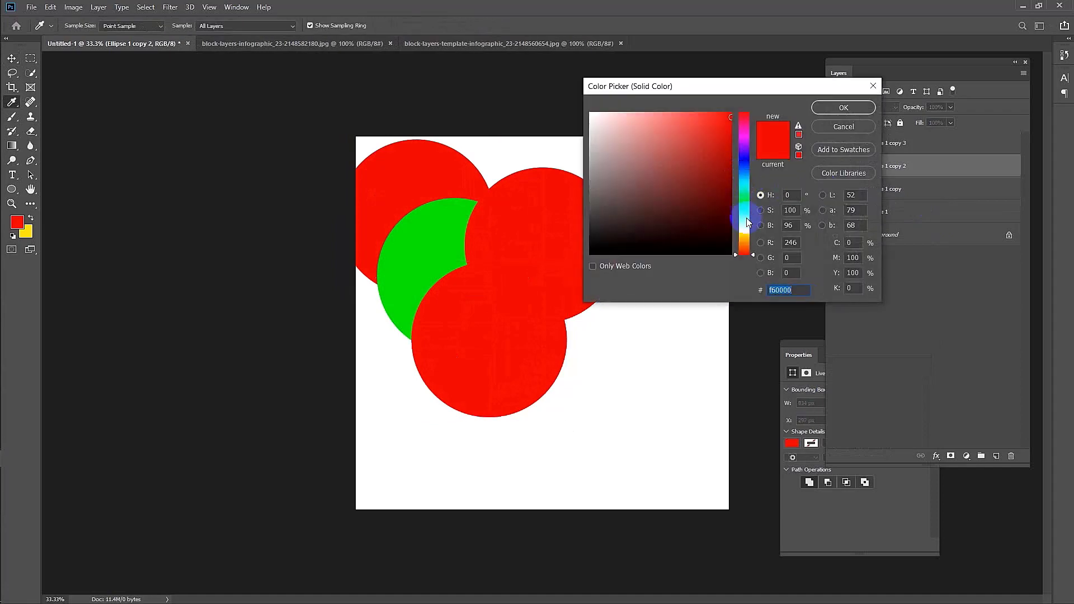
click(747, 245)
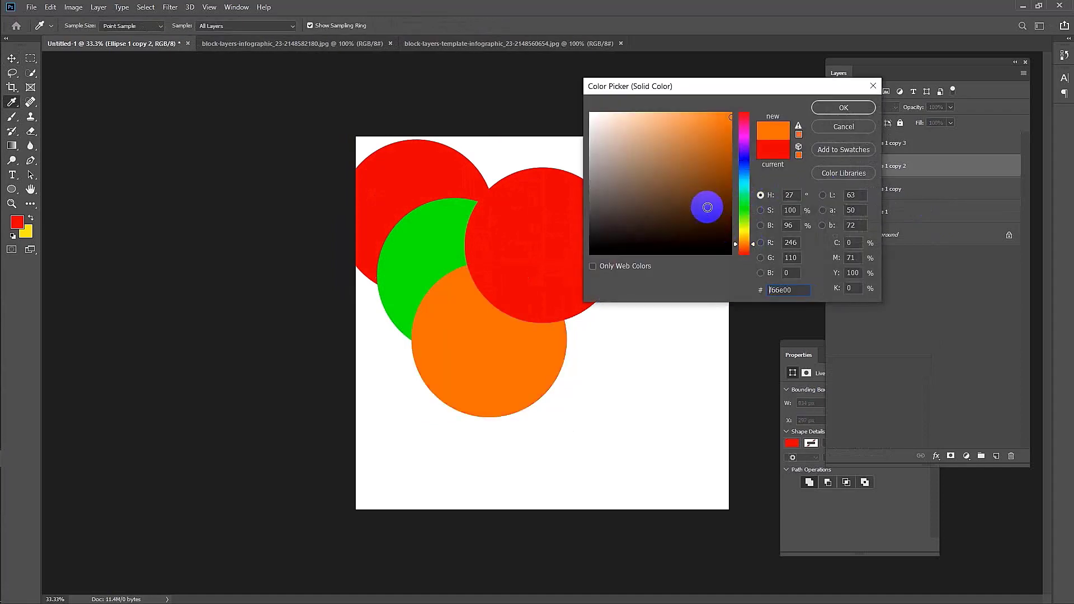
click(745, 167)
click(844, 107)
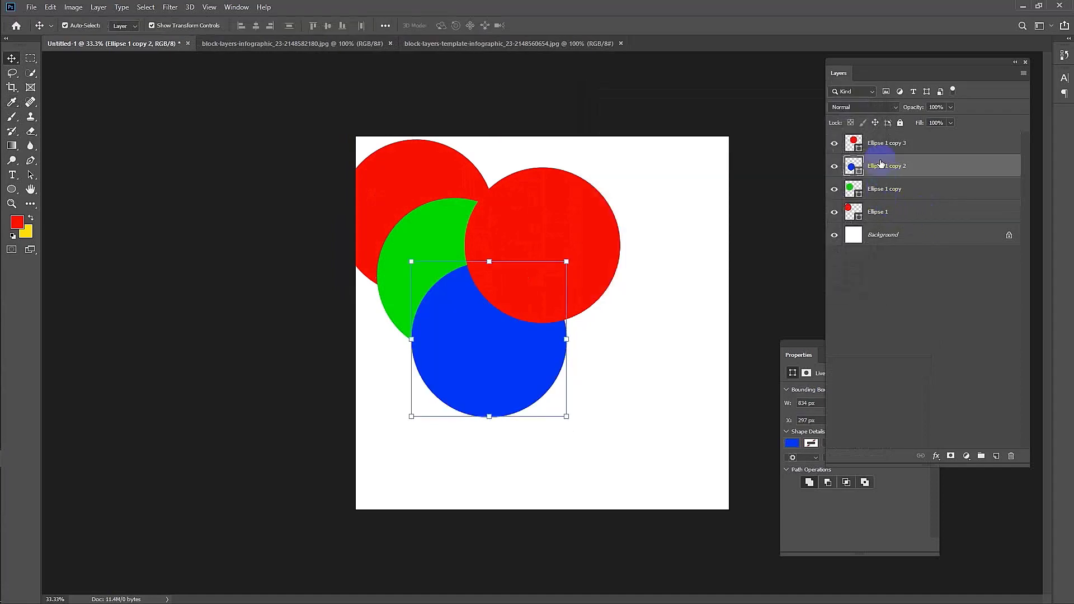
- Recolour the top-left Ellipse 1 circle orange
click(852, 212)
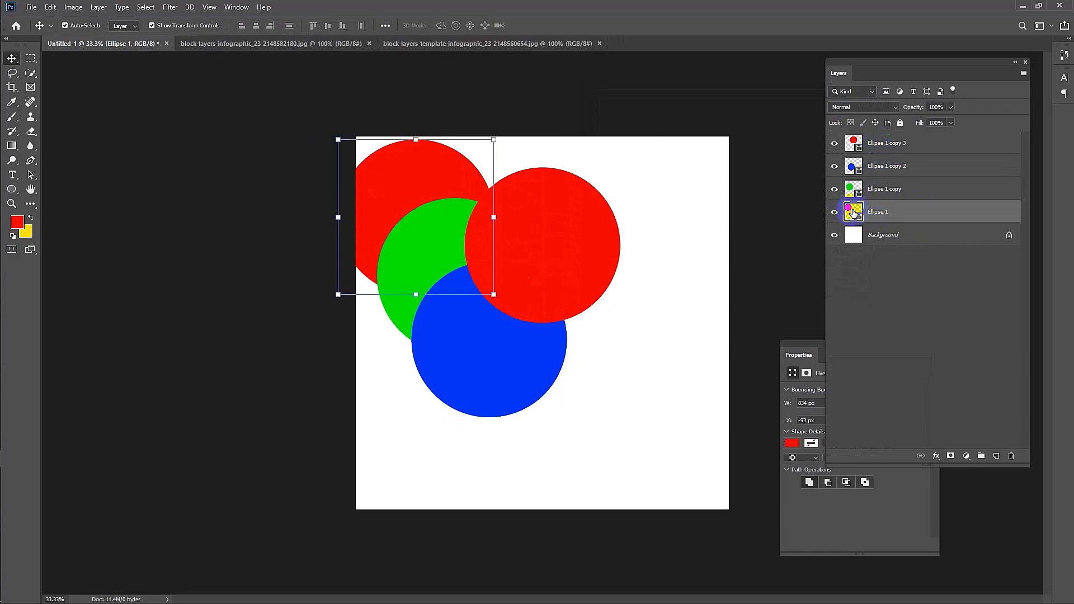
double_click(853, 212)
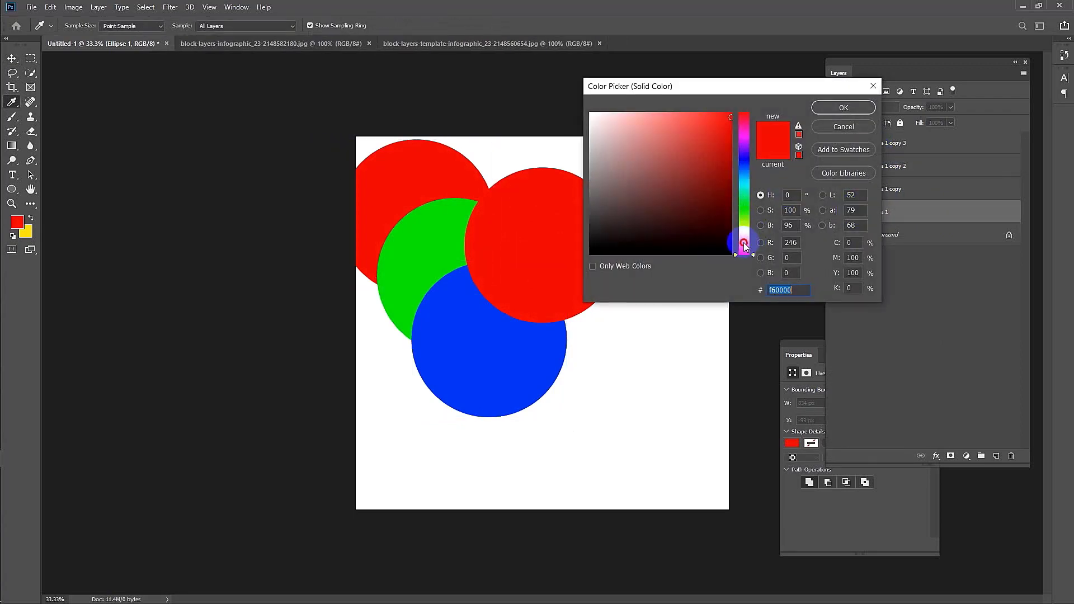
drag(745, 244, 745, 233)
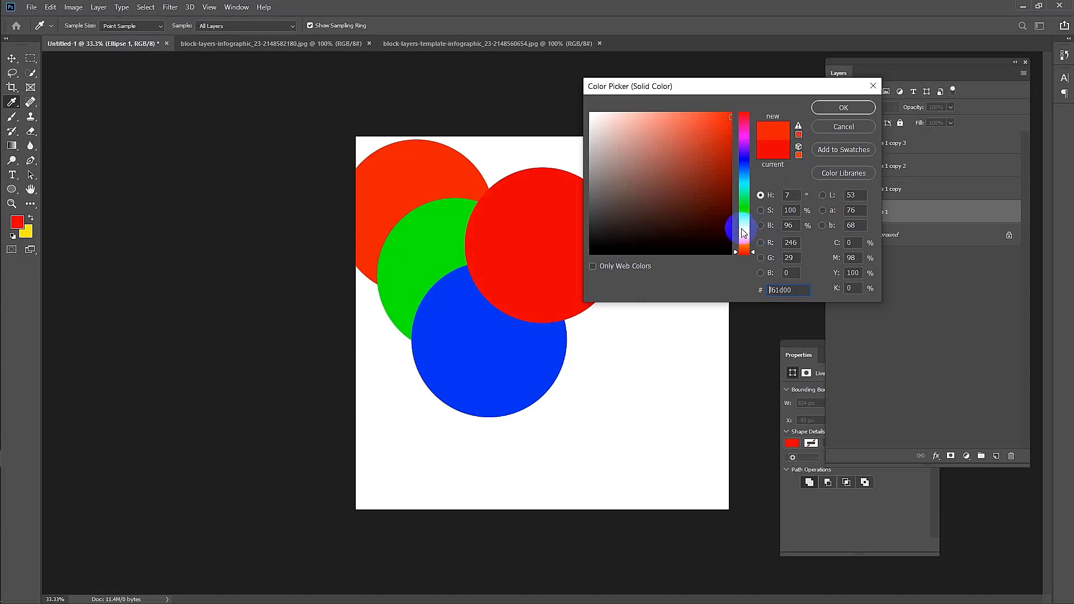
click(744, 229)
click(746, 244)
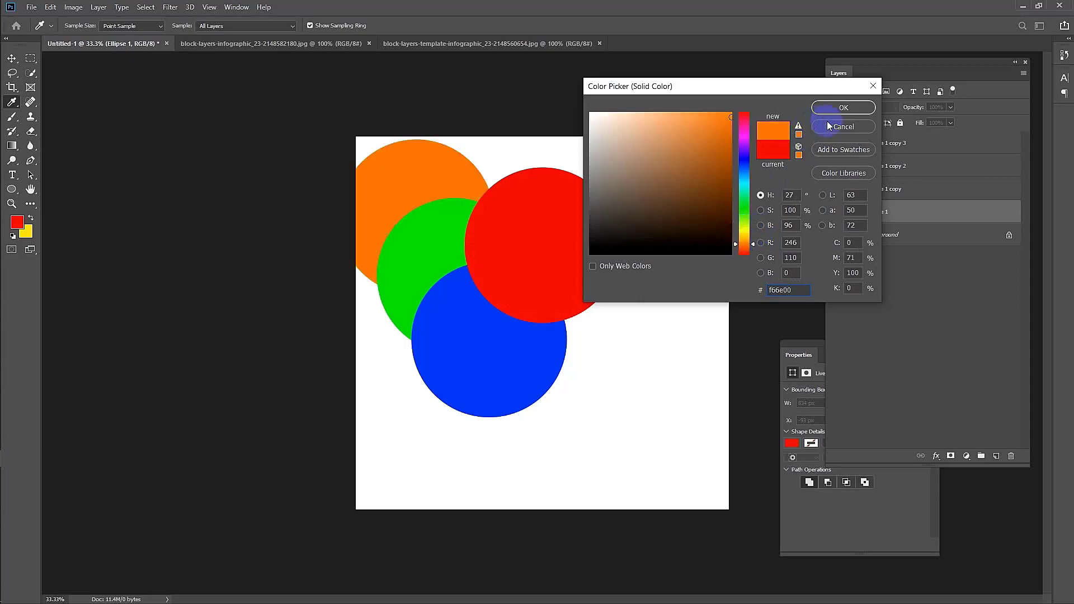
click(843, 108)
- Drag the green, blue and red circles up toward the top into a rough overlapping row
drag(403, 240, 420, 181)
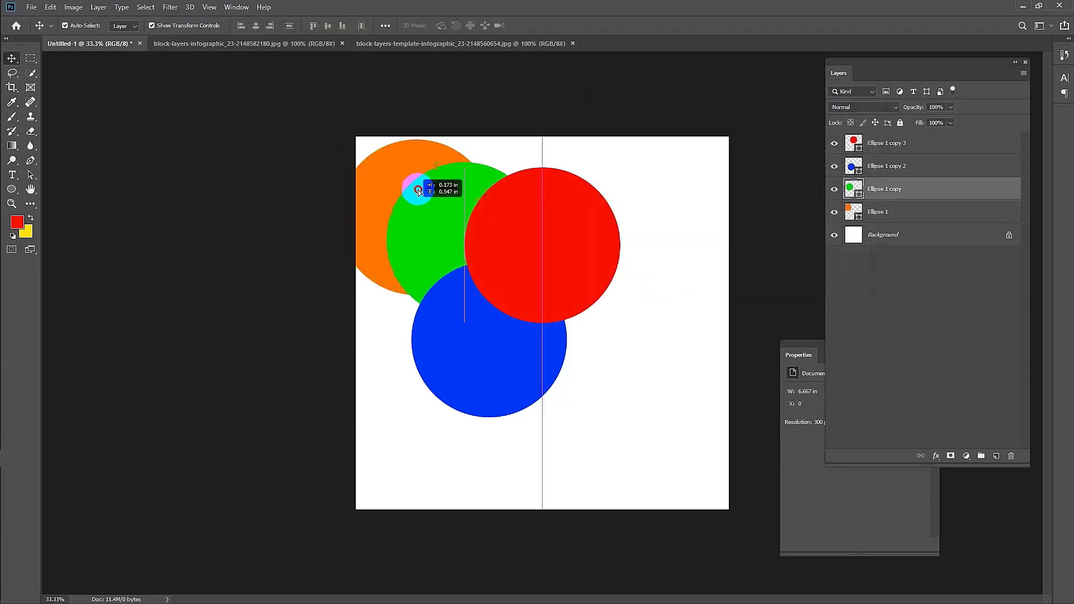
drag(592, 269, 572, 228)
click(561, 304)
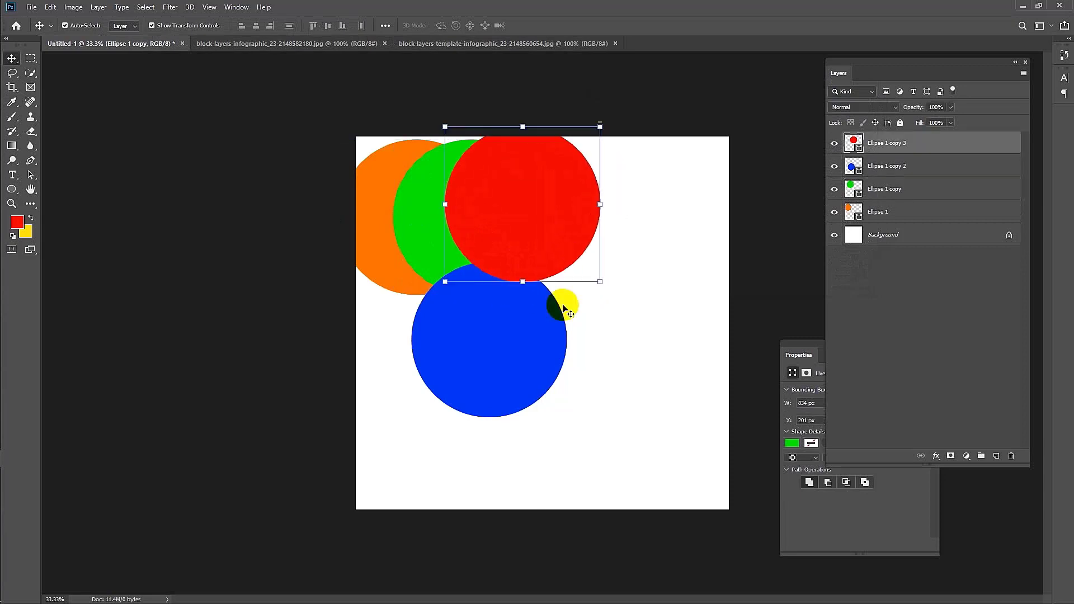
mouse_move(501, 363)
mouse_down()
mouse_move(541, 292)
mouse_move(518, 277)
mouse_up()
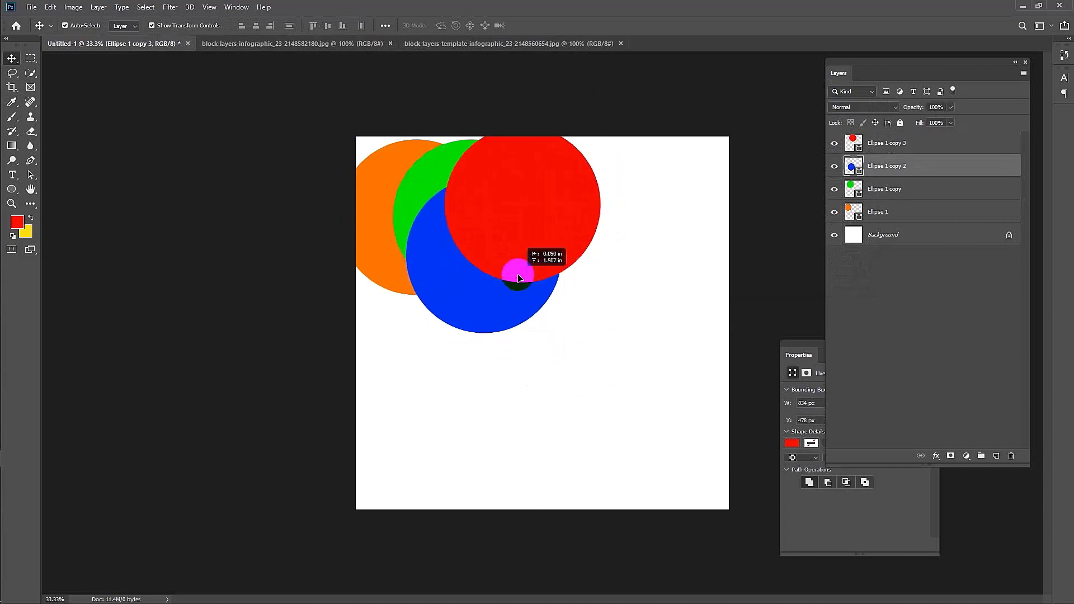
drag(542, 233, 562, 285)
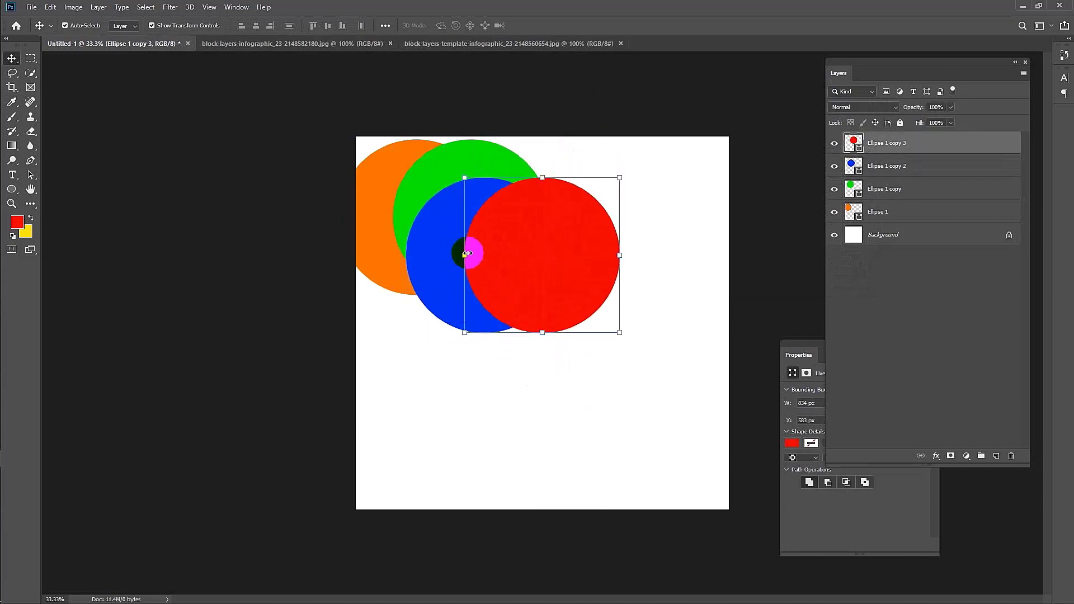
drag(431, 264, 456, 226)
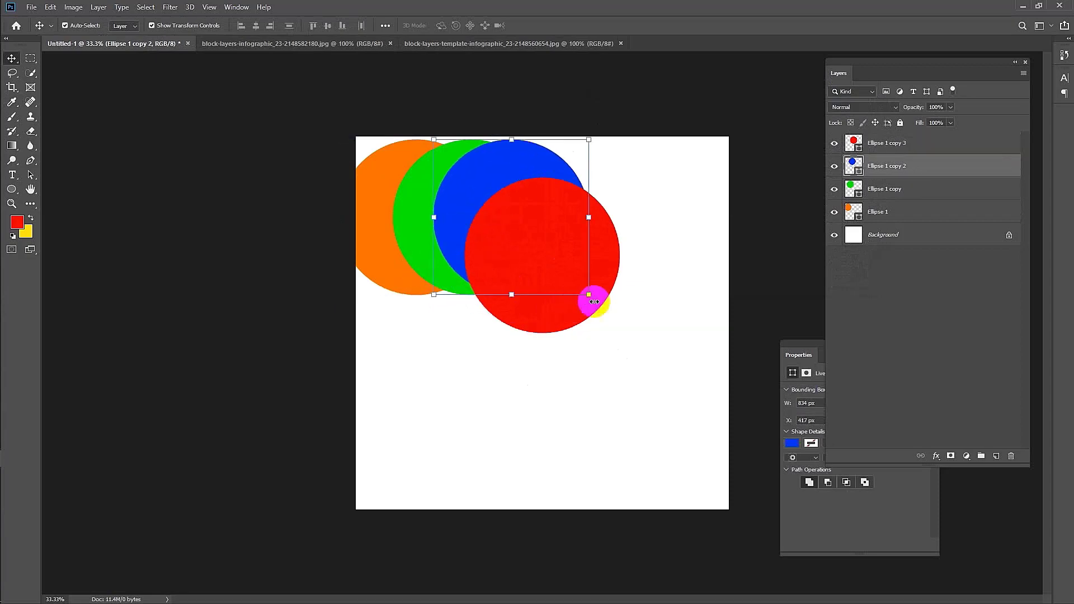
drag(611, 243, 626, 234)
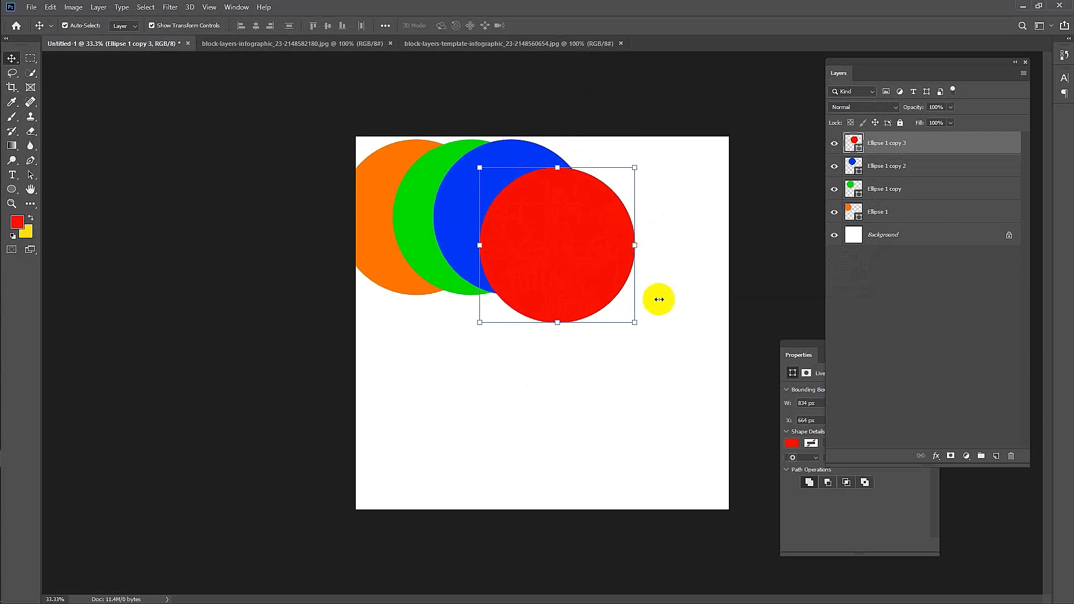
- Move the red circle up so it sits level with the orange, green and blue circles
click(402, 282)
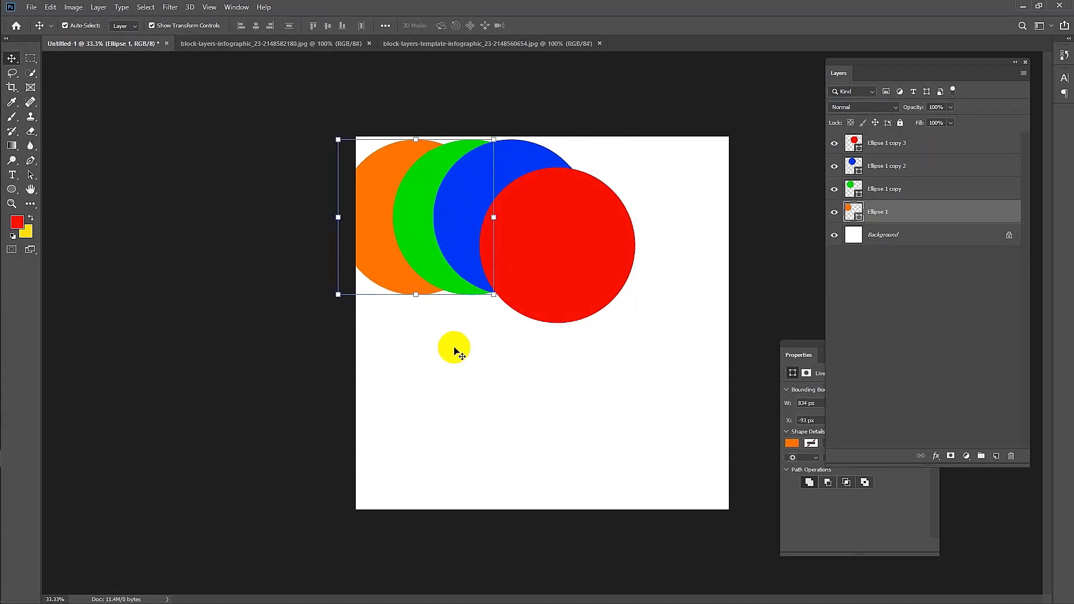
click(410, 201)
click(496, 184)
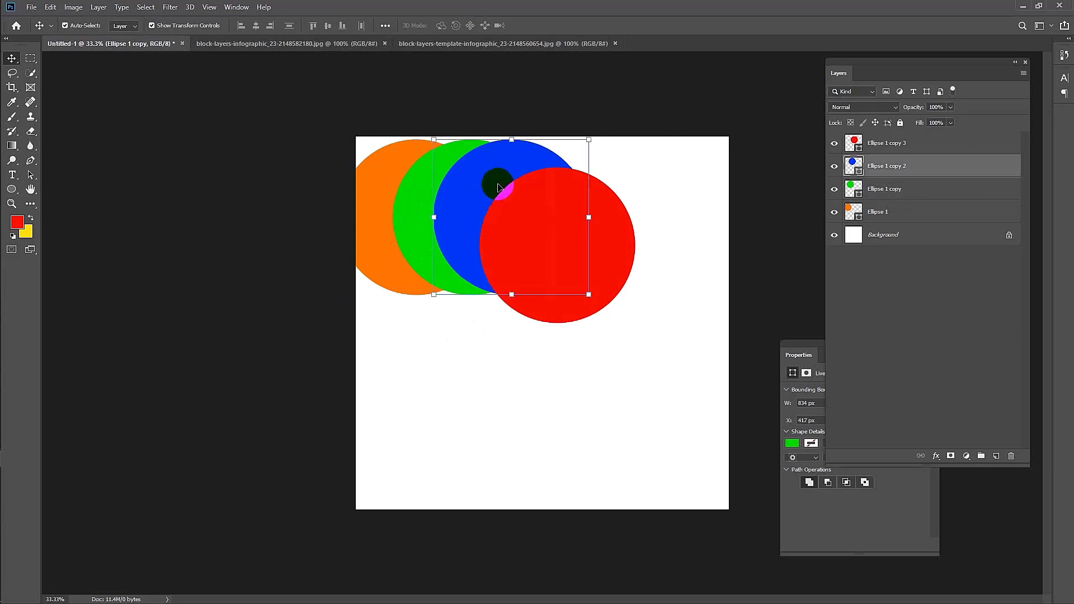
click(619, 218)
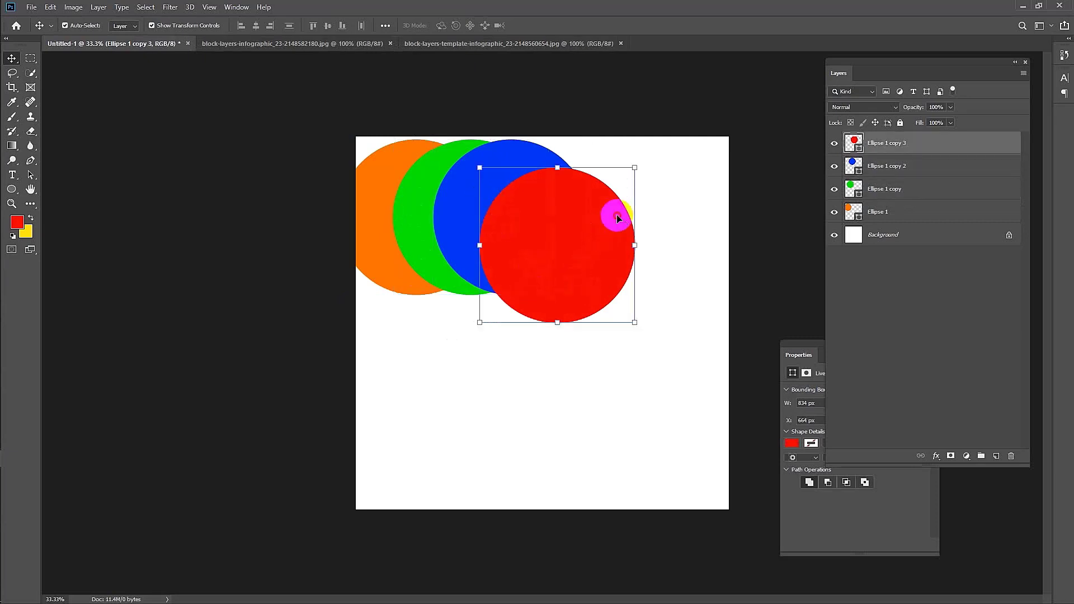
drag(618, 219, 609, 197)
click(602, 351)
drag(590, 349, 371, 202)
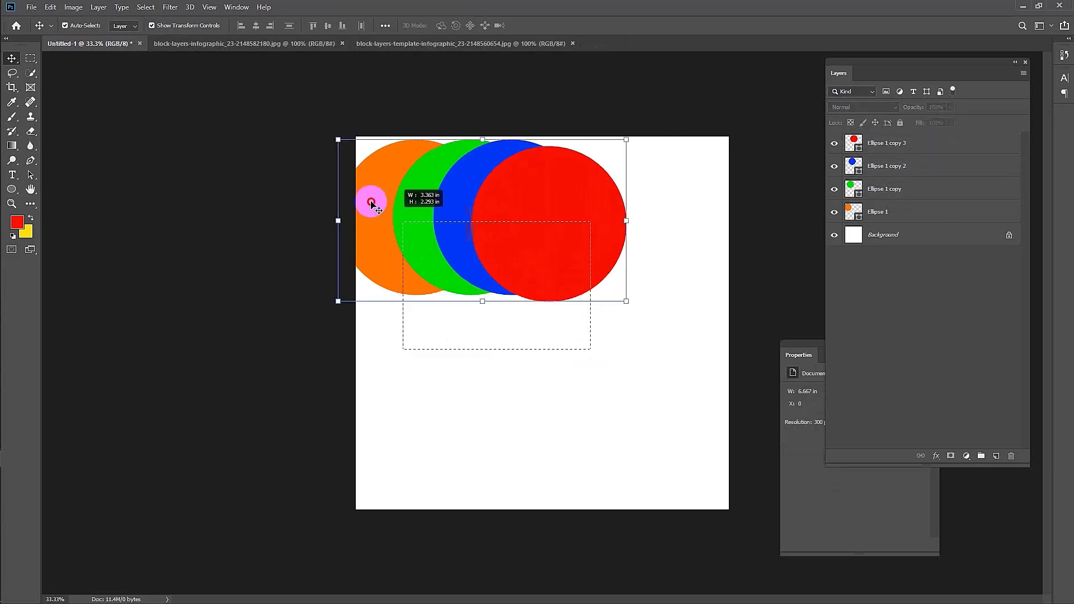
click(608, 360)
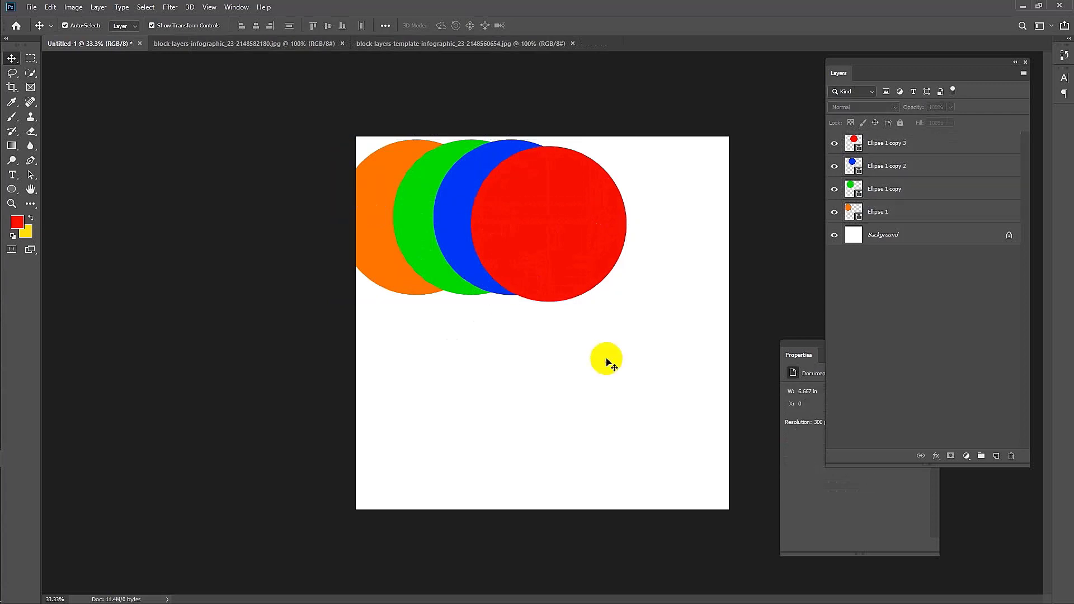
click(559, 253)
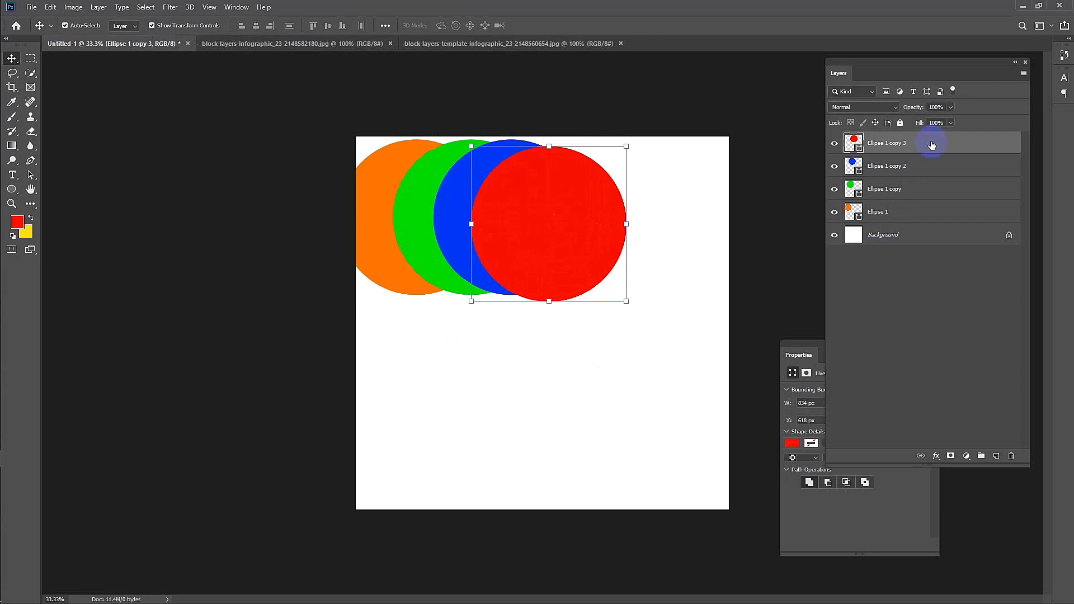
- Try restacking the red and orange circle layers, undoing each change
click(893, 168)
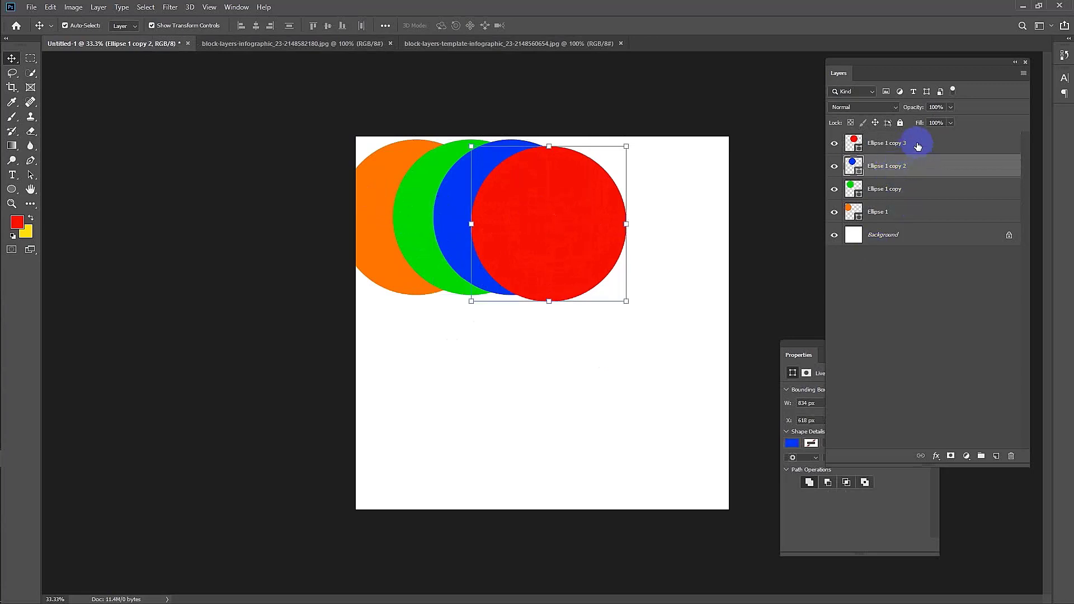
drag(918, 147, 933, 199)
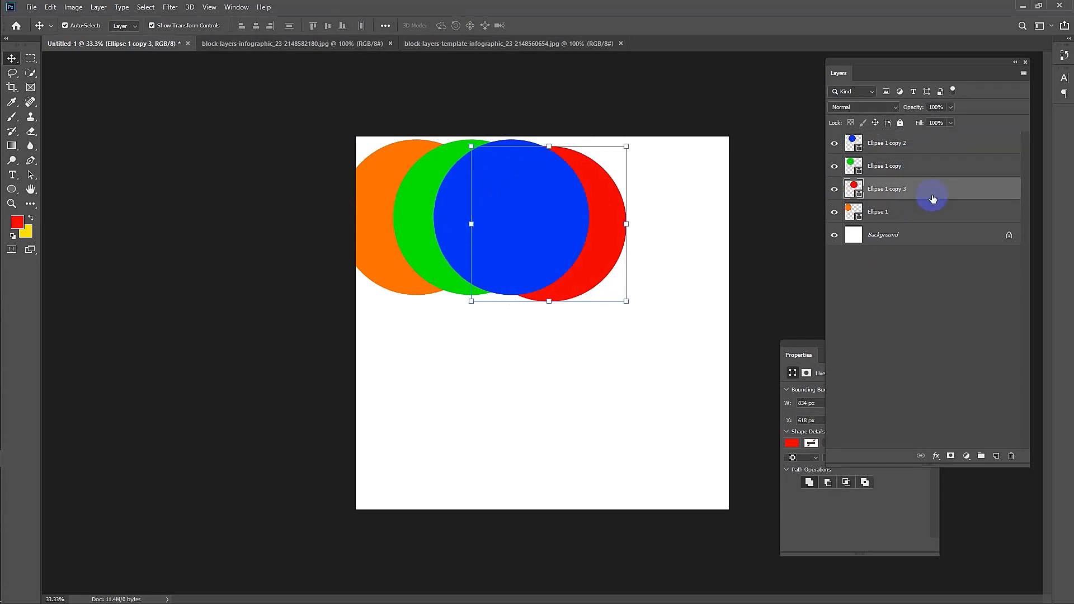
key(ctrl+shift+bracketright)
click(883, 213)
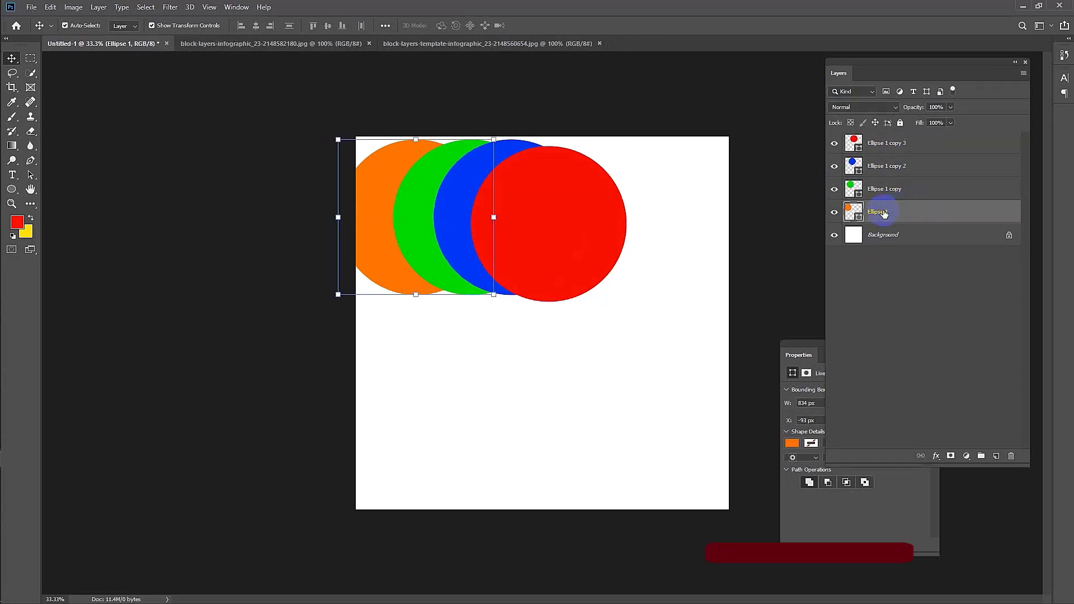
drag(884, 213, 877, 137)
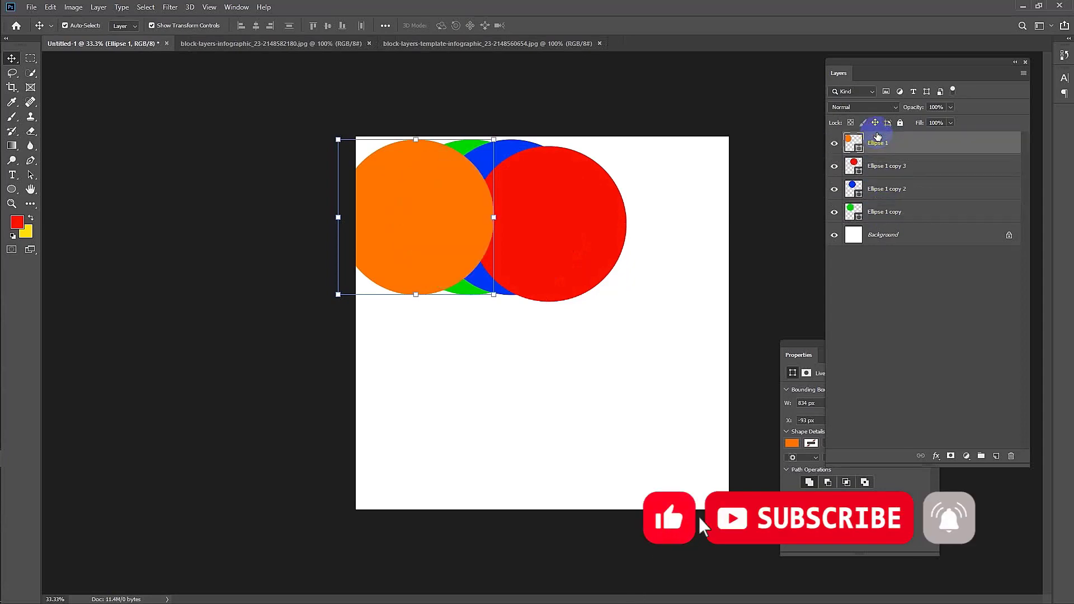
key(ctrl+shift+bracketleft)
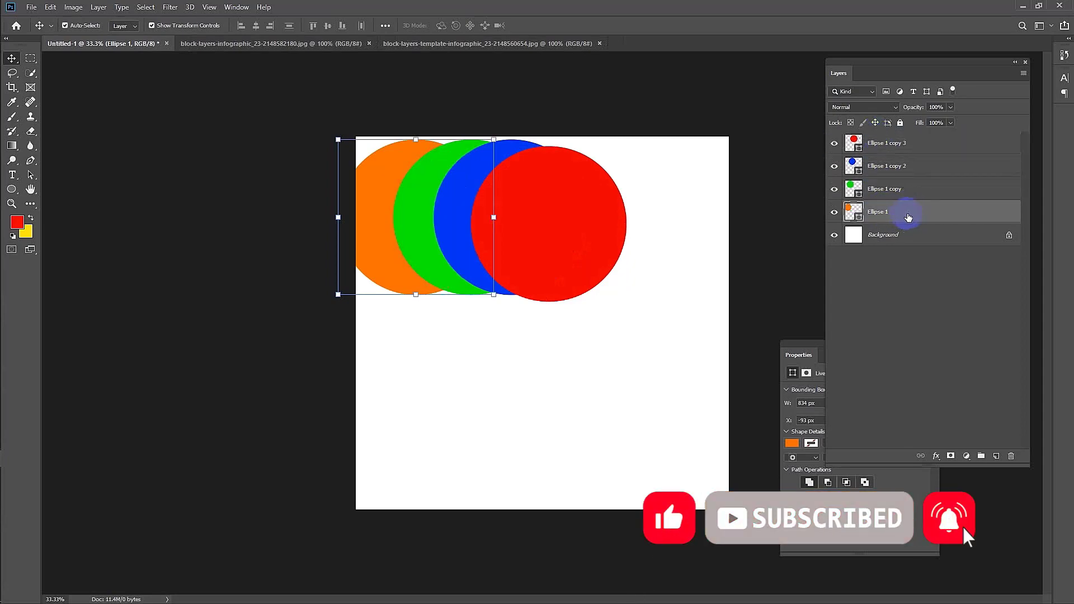
drag(903, 210, 897, 137)
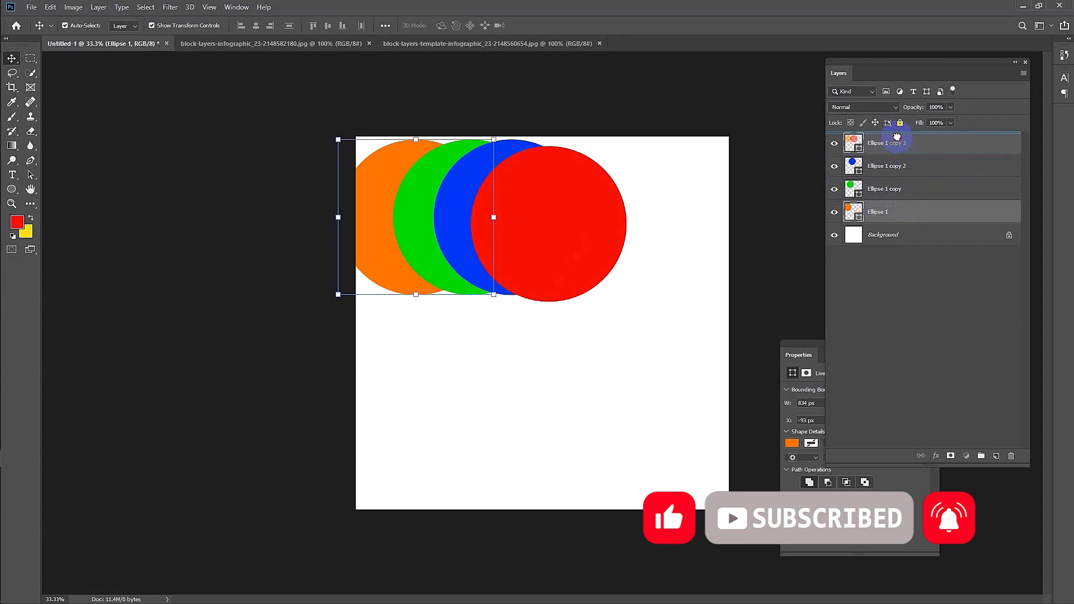
drag(896, 137, 898, 141)
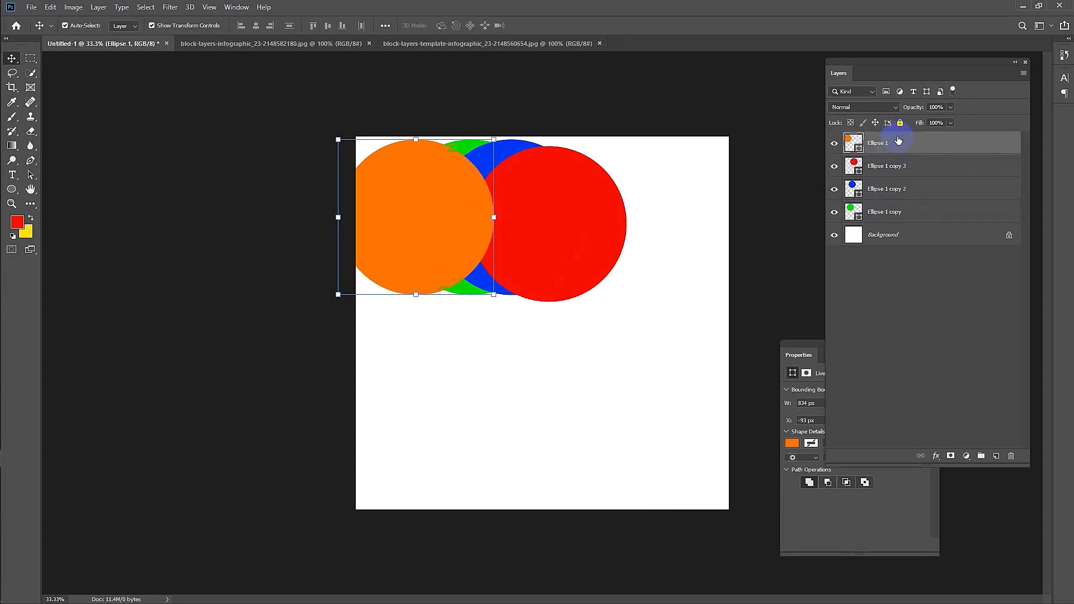
key(ctrl+shift+bracketleft)
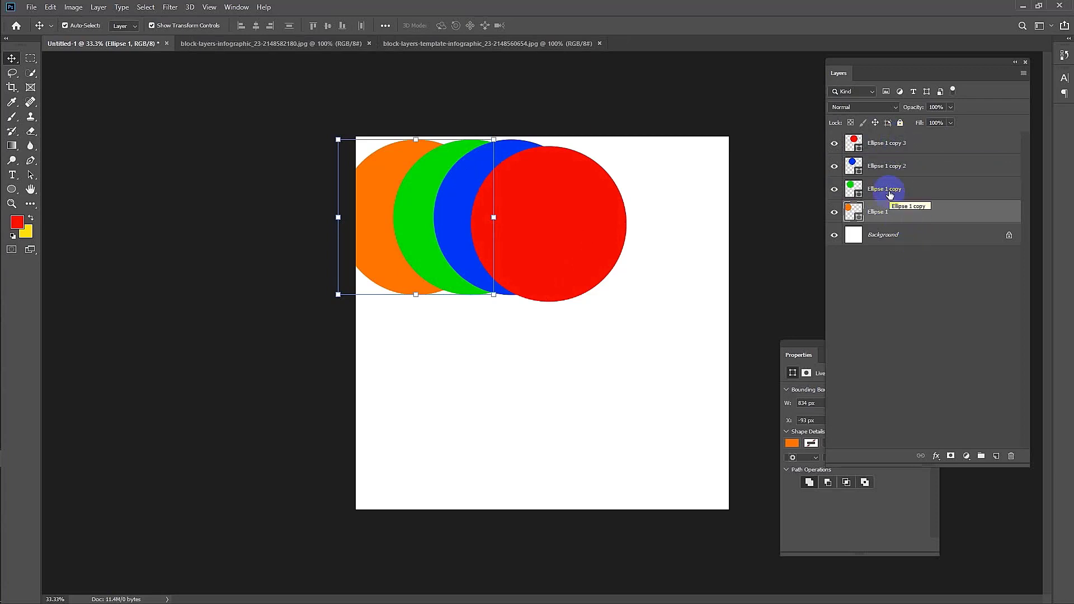
- Put the green circle layer on top, with red and blue beneath it and orange at the back
drag(890, 194, 903, 220)
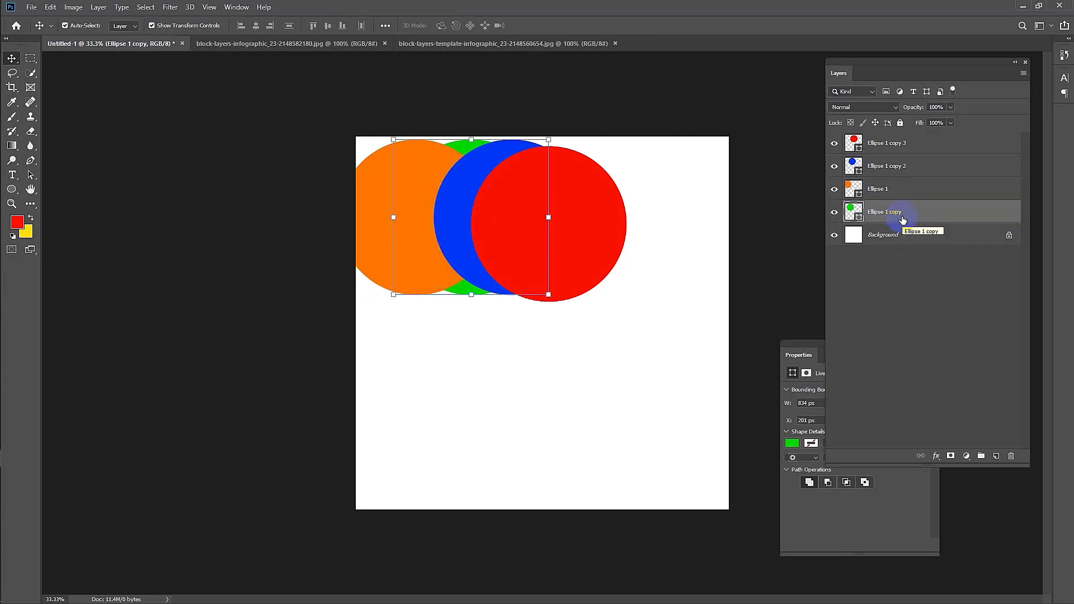
drag(902, 220, 916, 134)
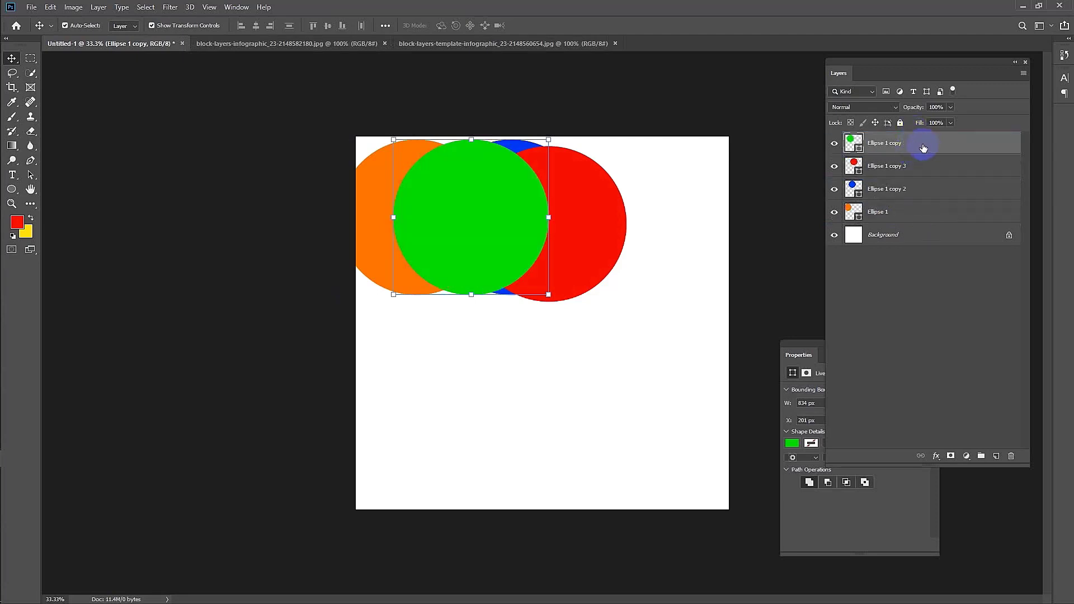
drag(913, 148, 912, 202)
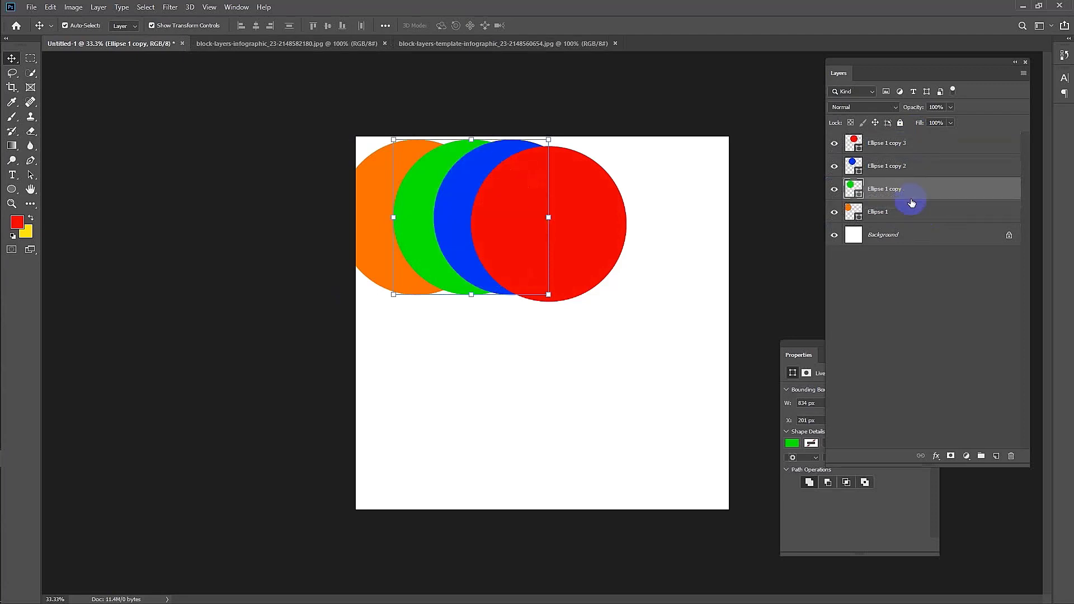
mouse_move(895, 166)
mouse_down()
mouse_move(914, 166)
mouse_move(903, 201)
mouse_up()
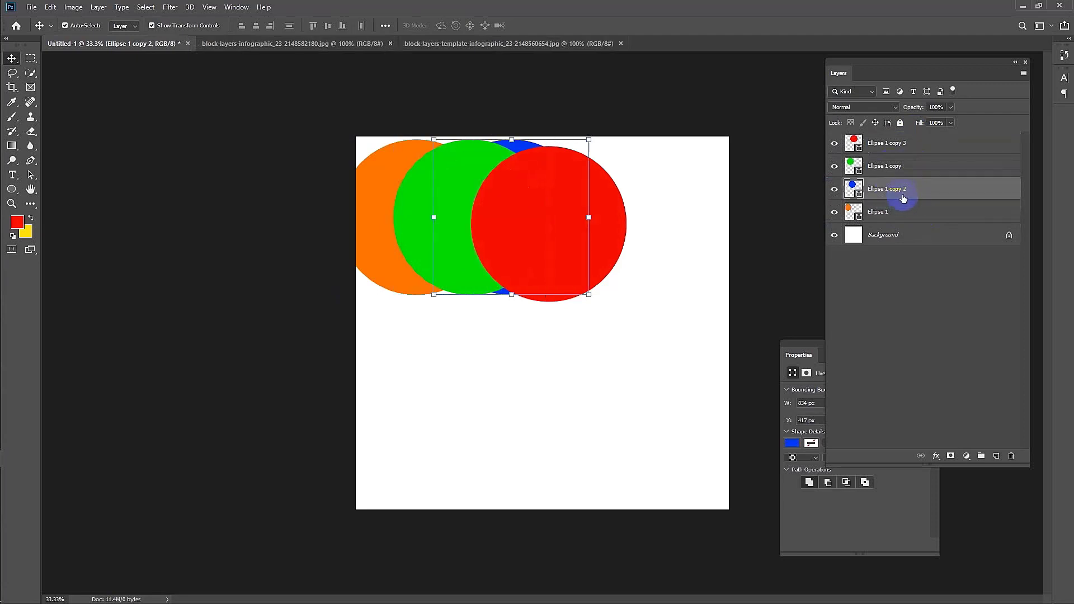
click(904, 146)
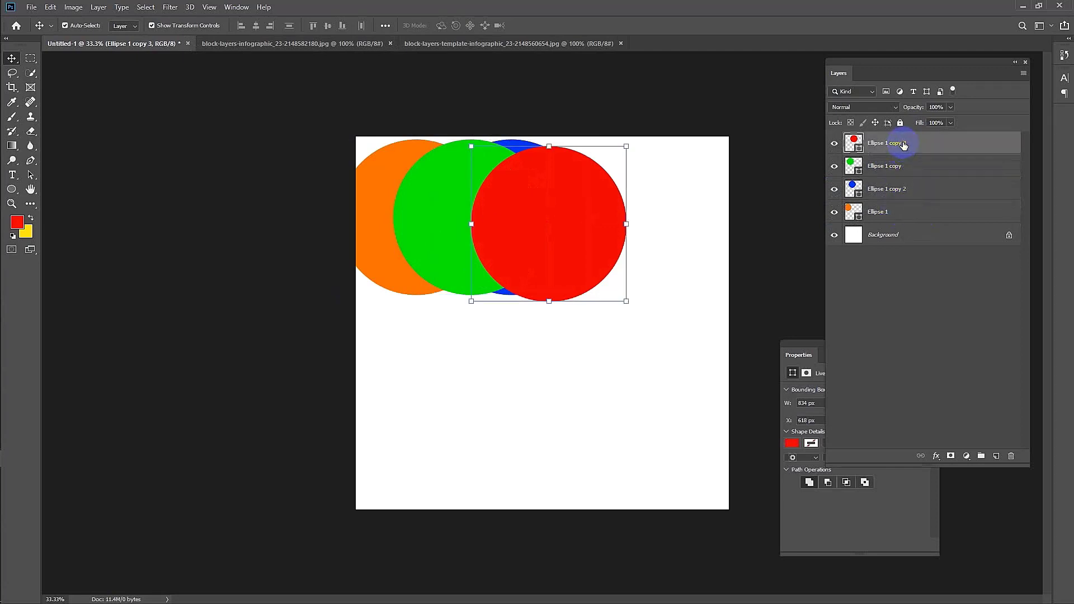
drag(903, 145, 899, 184)
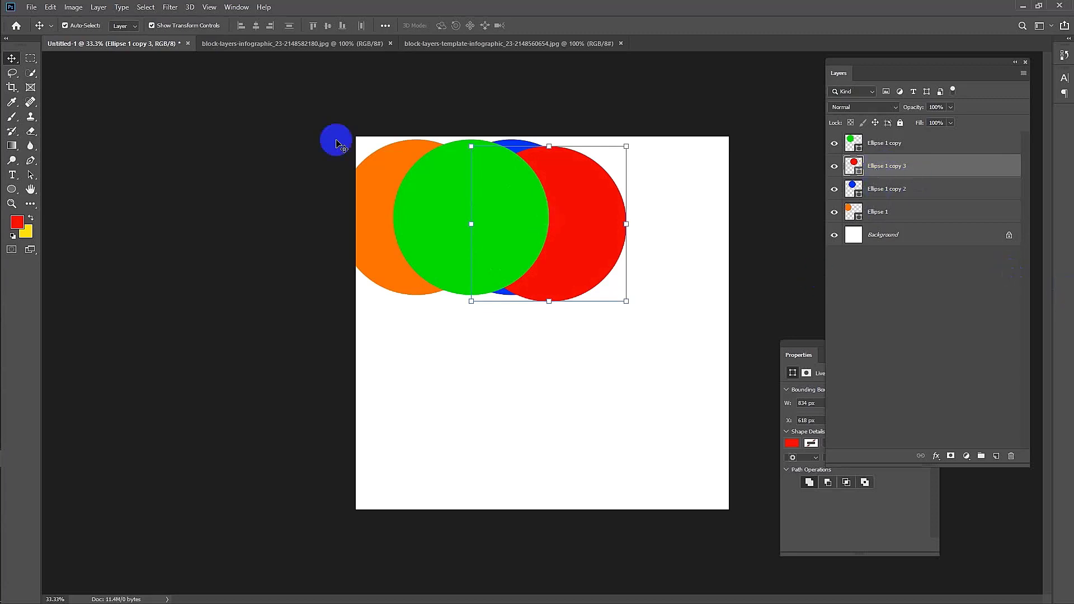
click(294, 43)
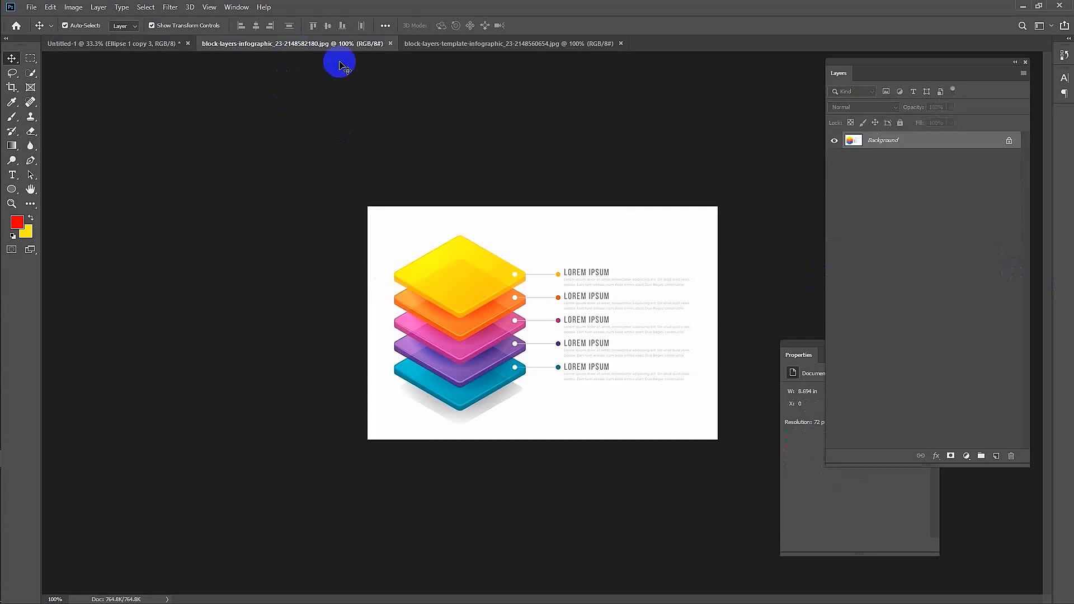
click(479, 44)
click(104, 44)
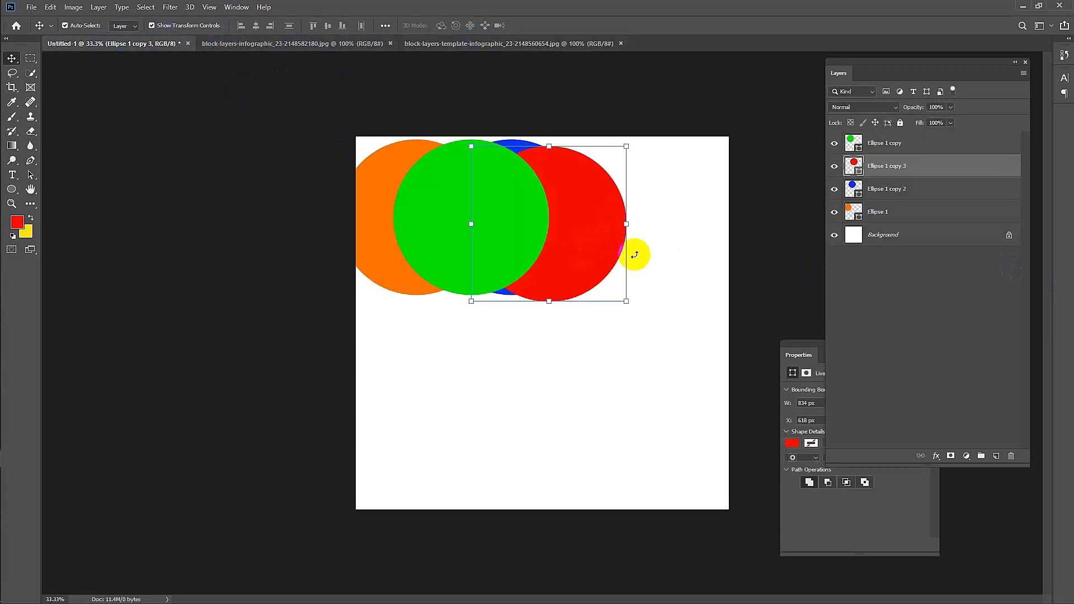
click(879, 146)
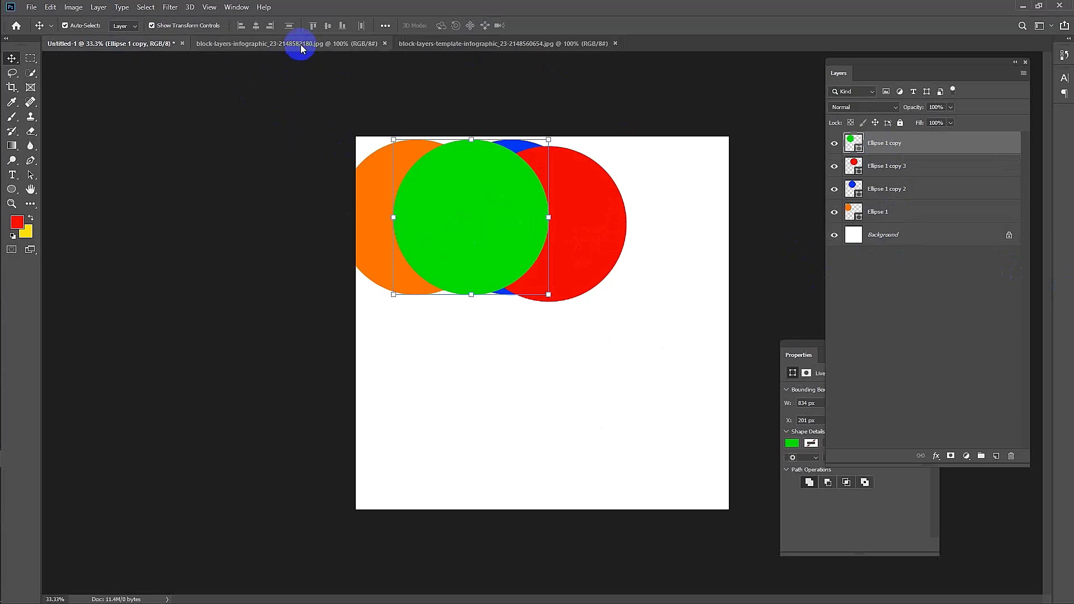
click(275, 45)
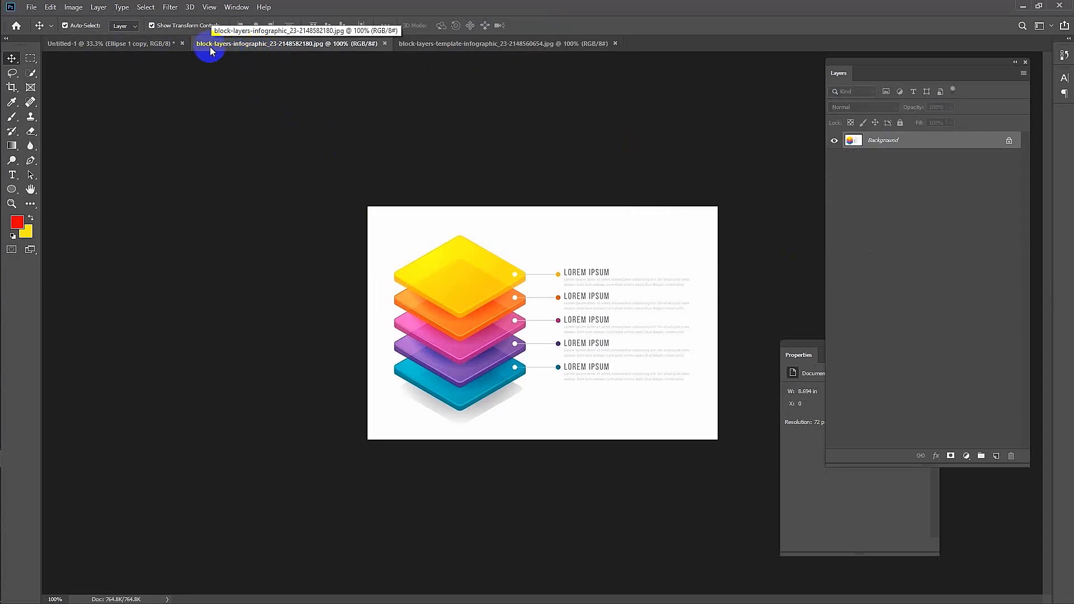
click(145, 45)
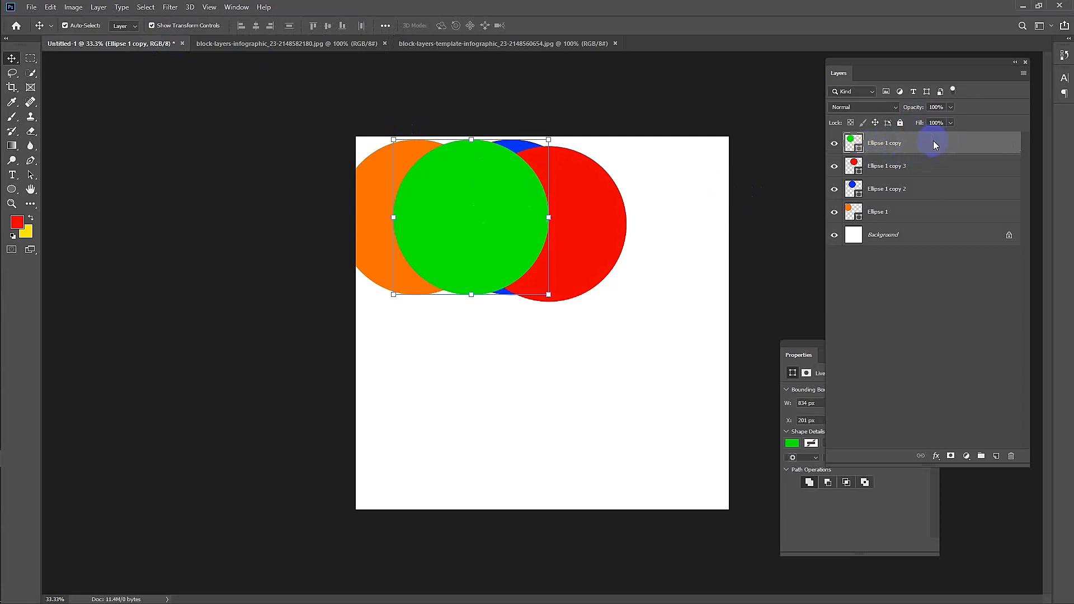
- Duplicate the green Ellipse 1 copy layer into block-layers-infographic jpg and view that document
right_click(933, 145)
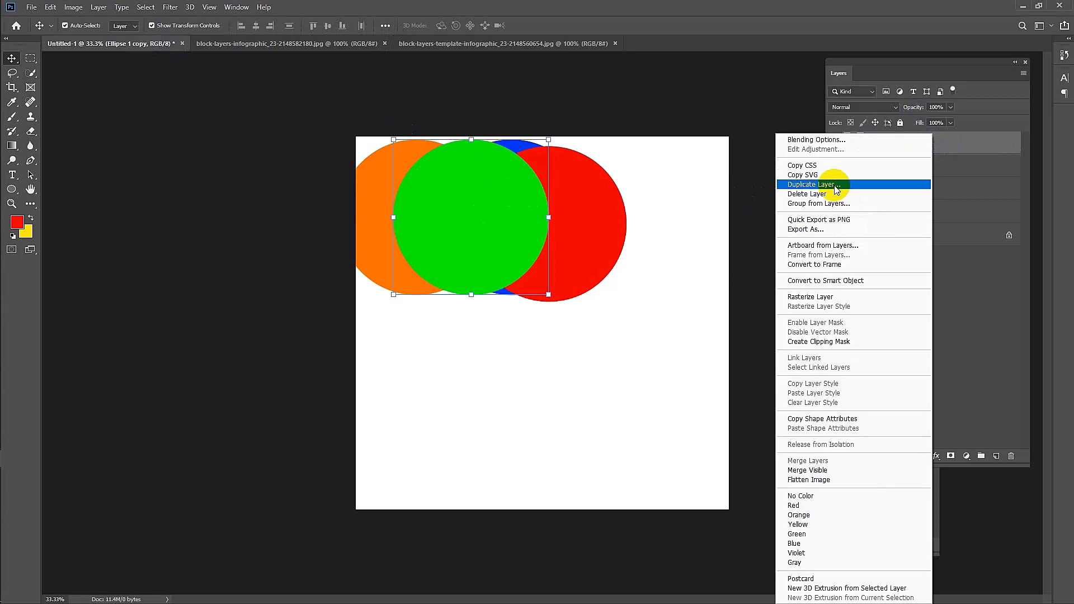
click(738, 86)
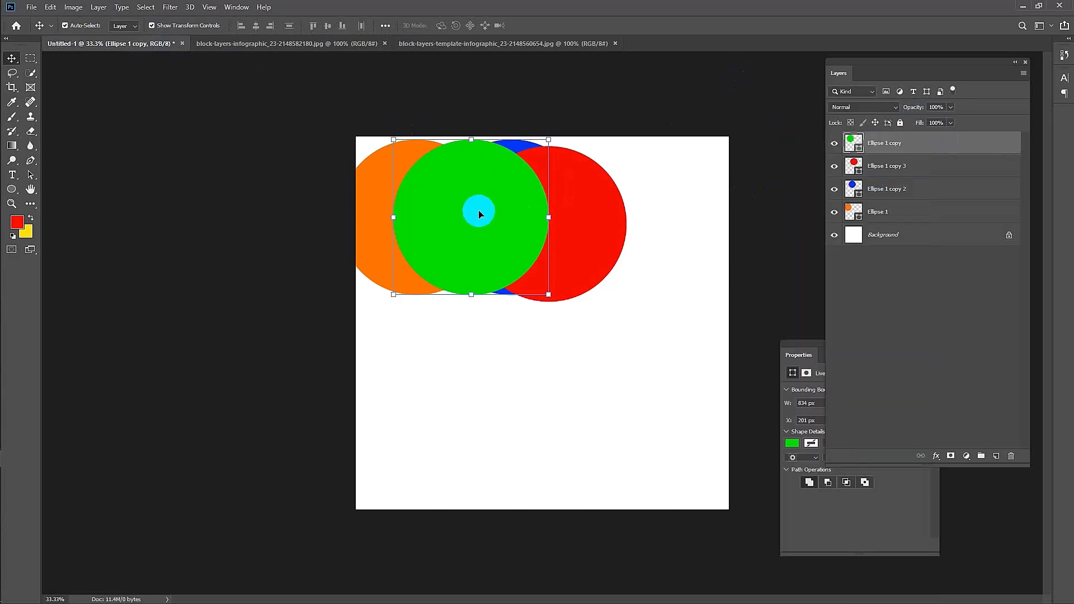
click(477, 214)
right_click(946, 144)
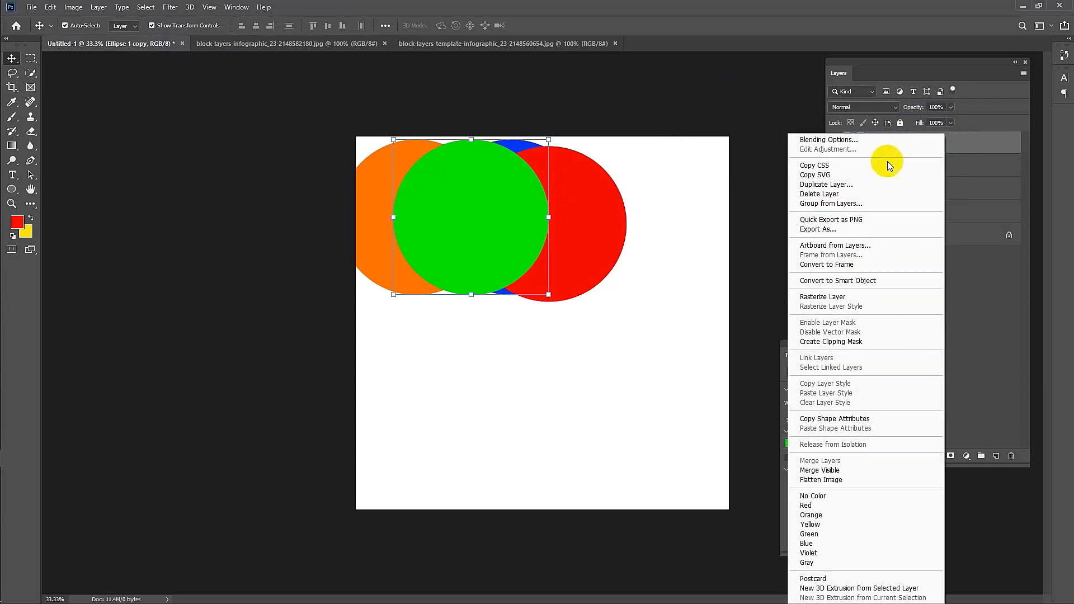
click(858, 190)
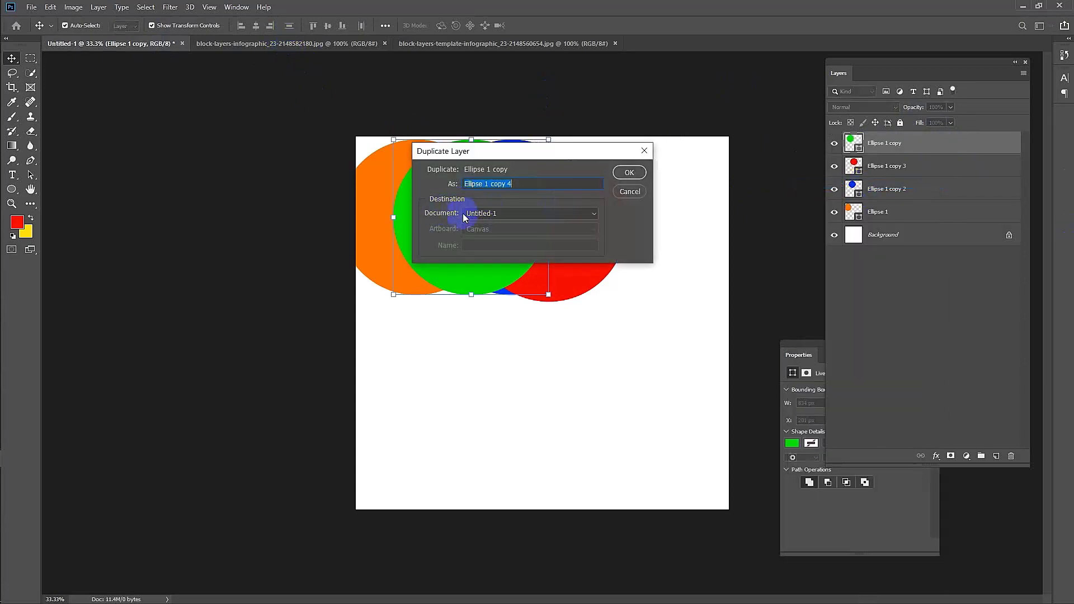
click(589, 213)
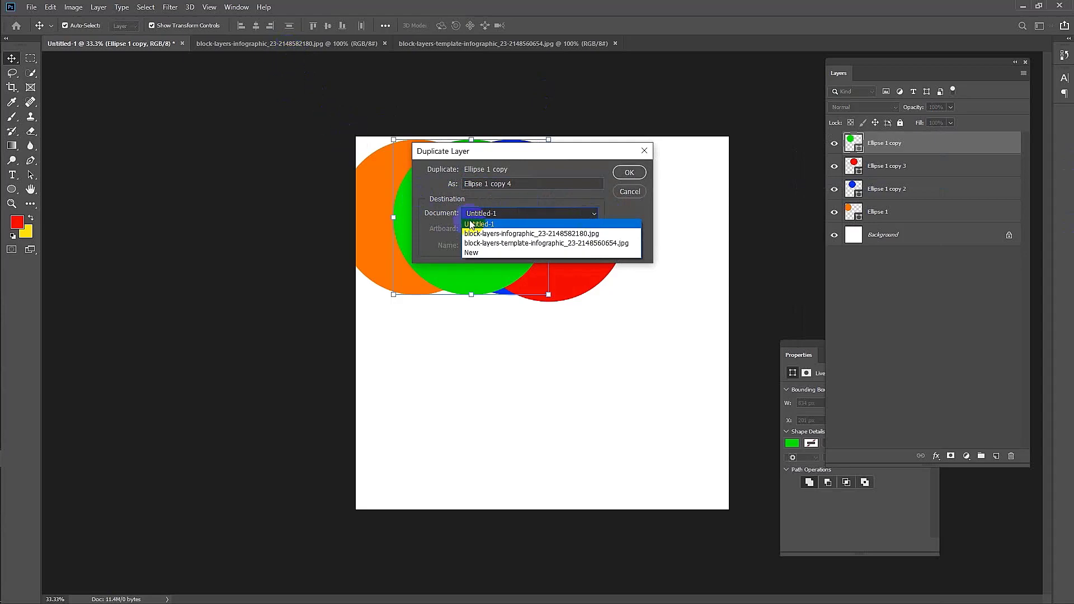
click(567, 234)
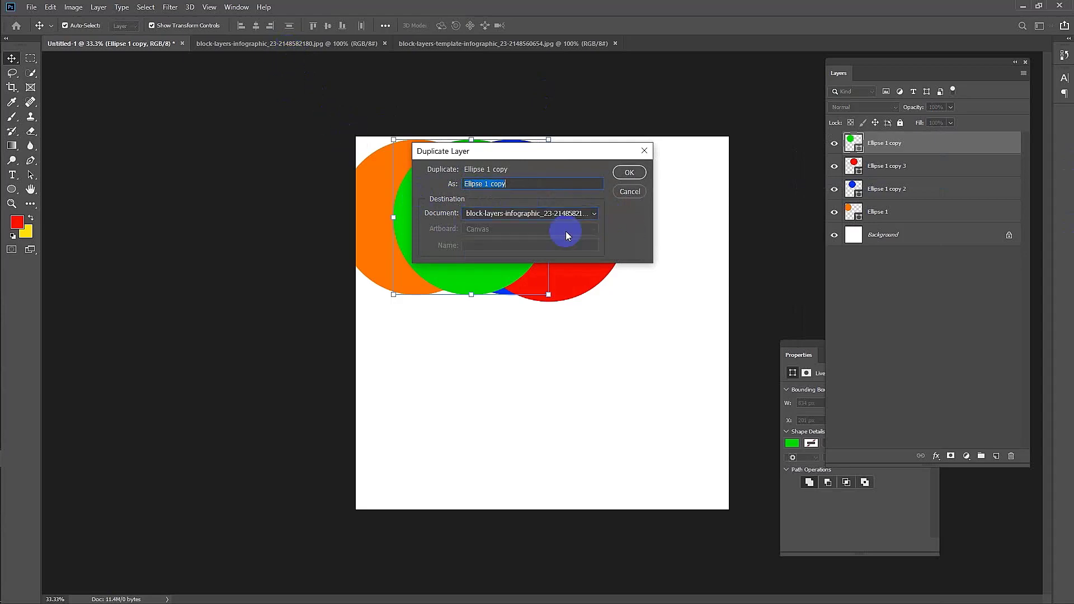
click(629, 172)
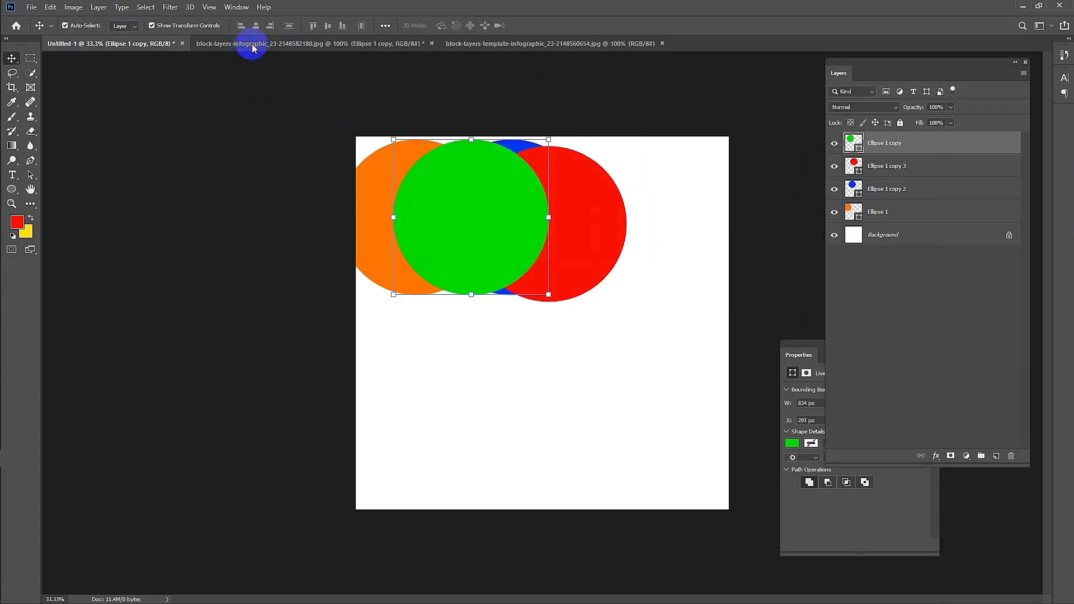
click(271, 42)
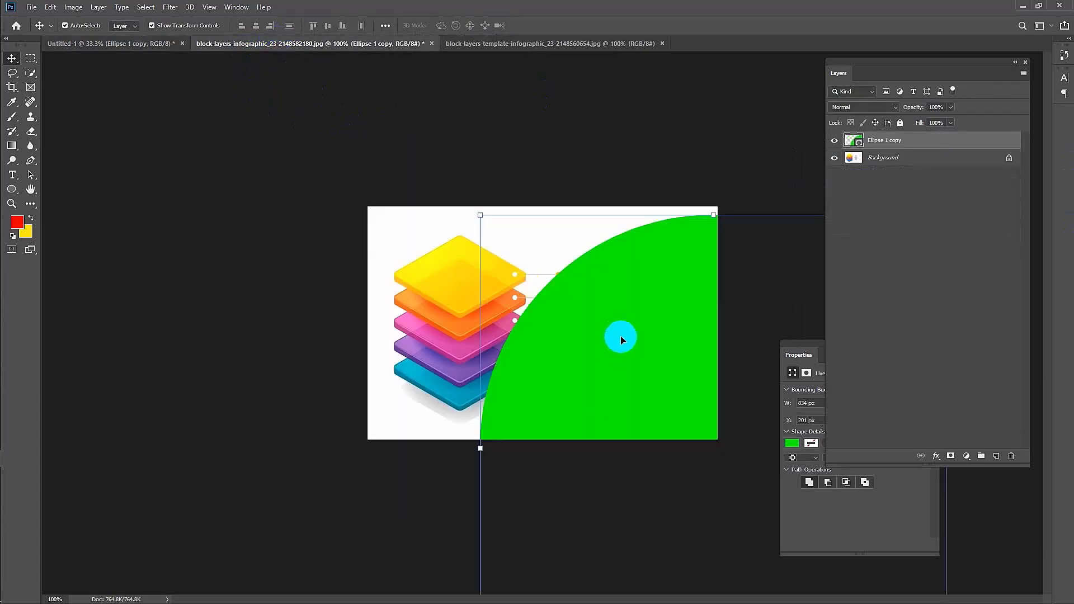
- Scale the green circle down to about 22% and place it over the right-hand text column
key(ctrl+t)
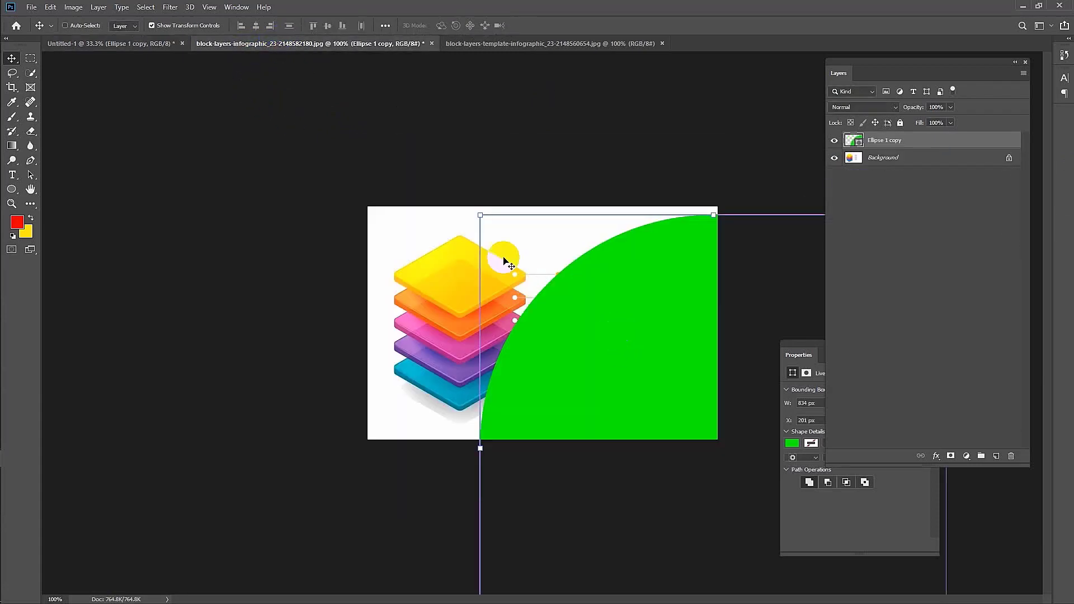
drag(481, 215, 660, 329)
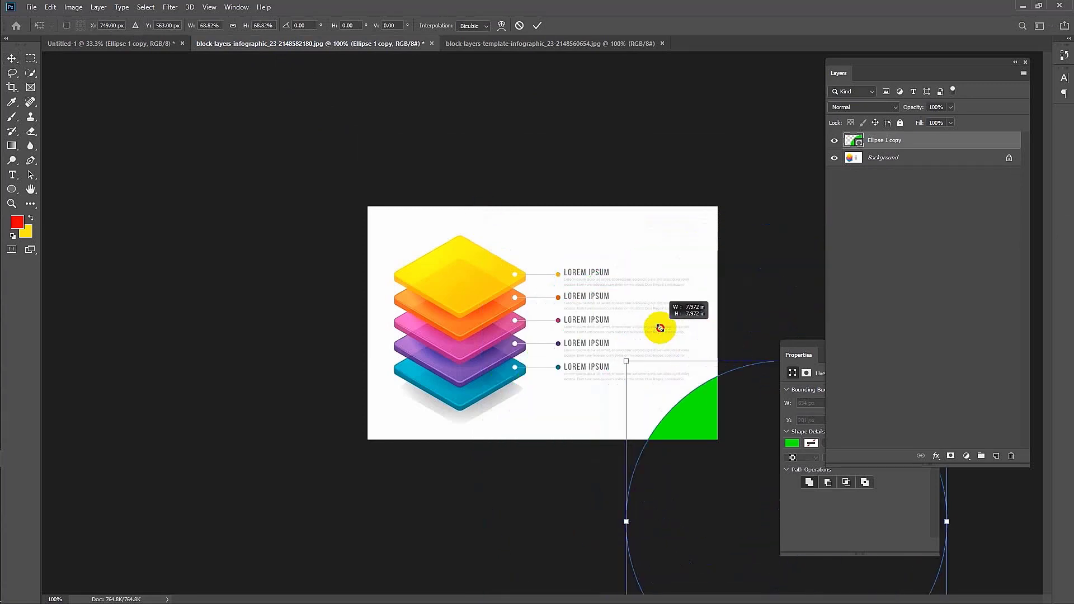
mouse_move(660, 328)
mouse_down()
mouse_move(679, 379)
mouse_move(433, 217)
mouse_up()
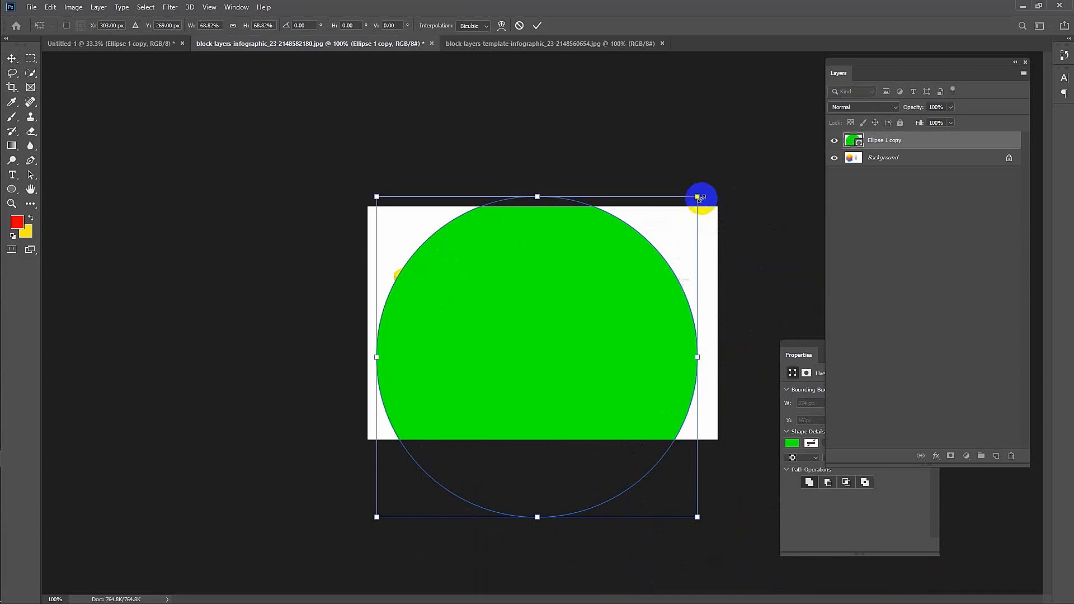
drag(655, 244, 600, 312)
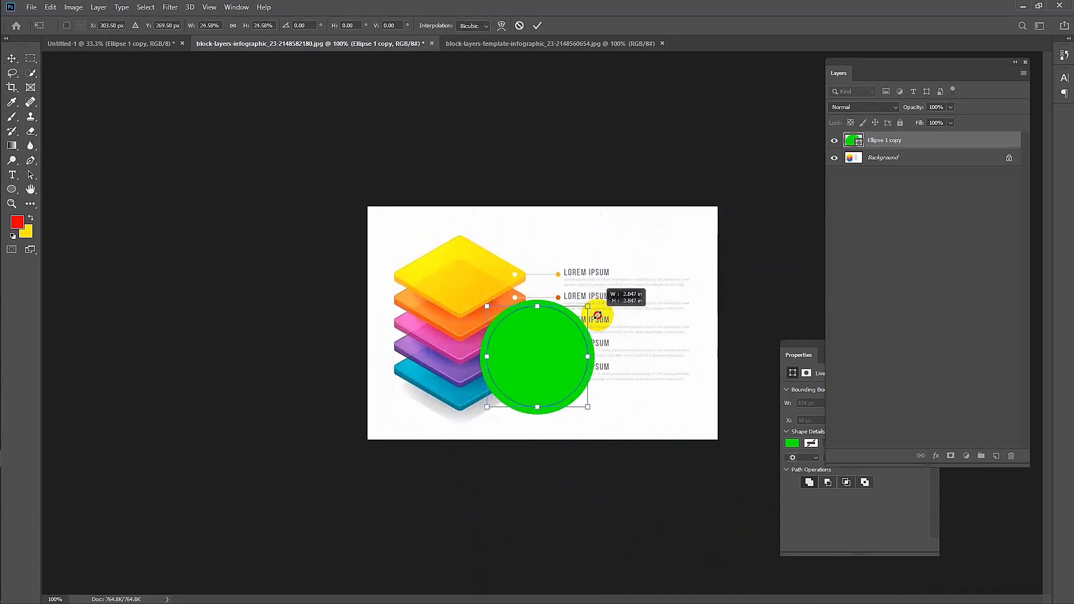
drag(547, 347, 630, 323)
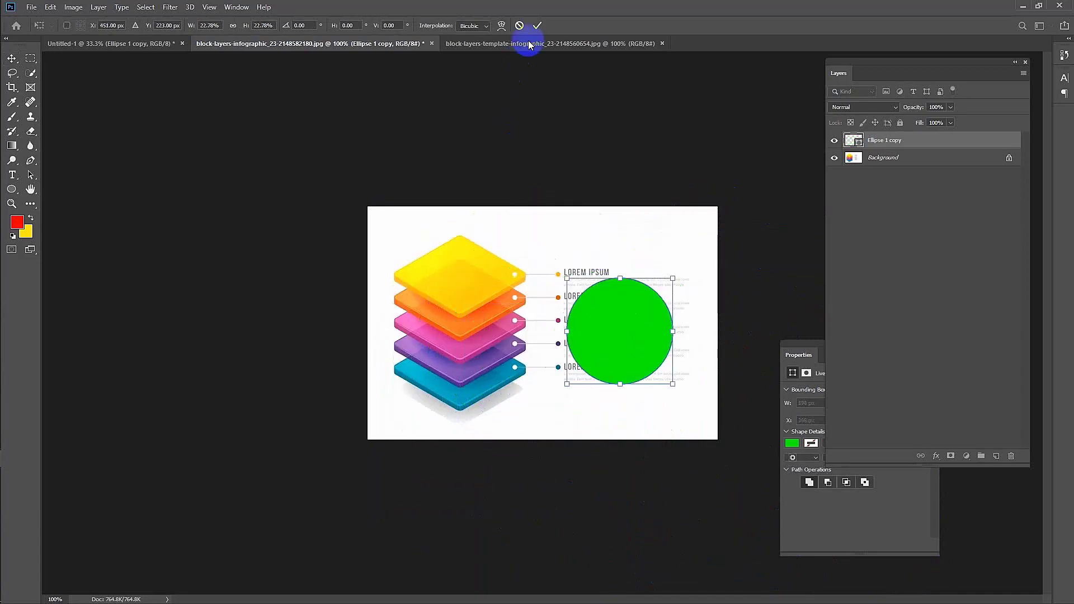
click(537, 25)
click(549, 43)
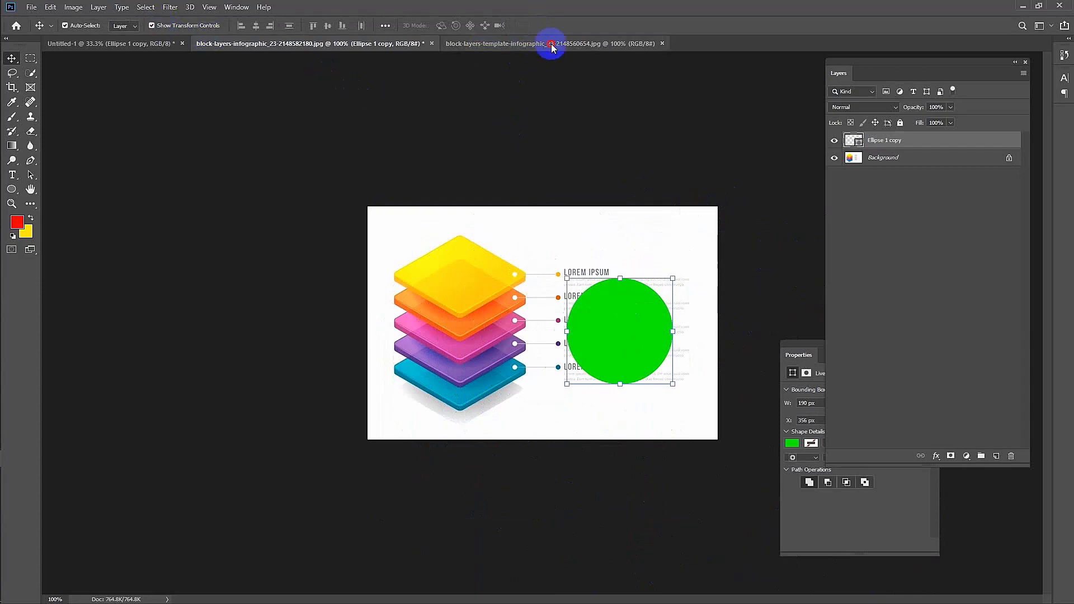
- Duplicate the red Ellipse 1 copy 3 layer into block-layers-template-infographic and view that document
click(96, 43)
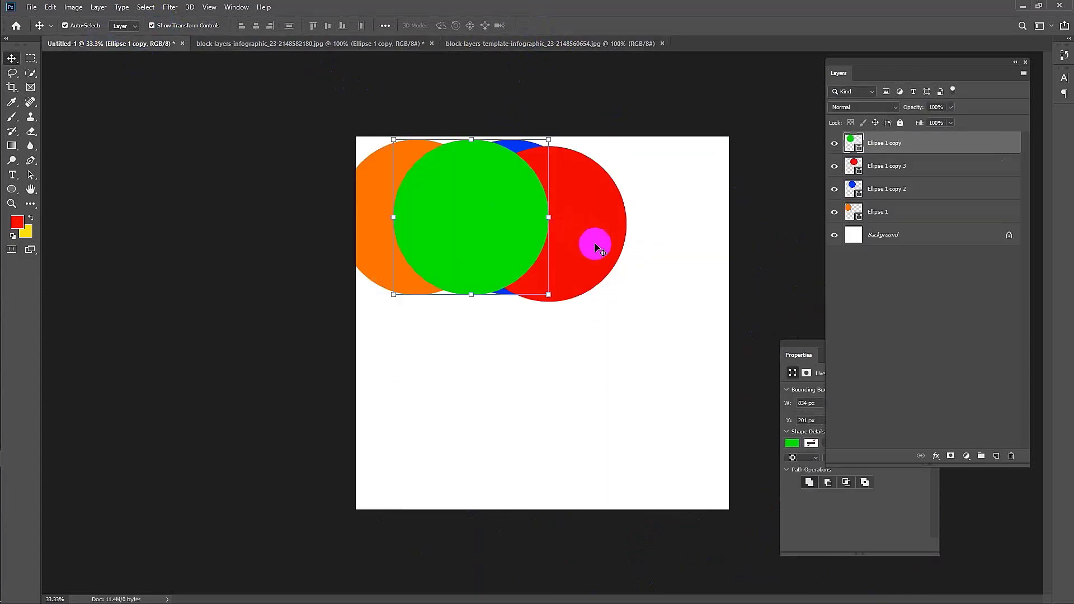
click(612, 213)
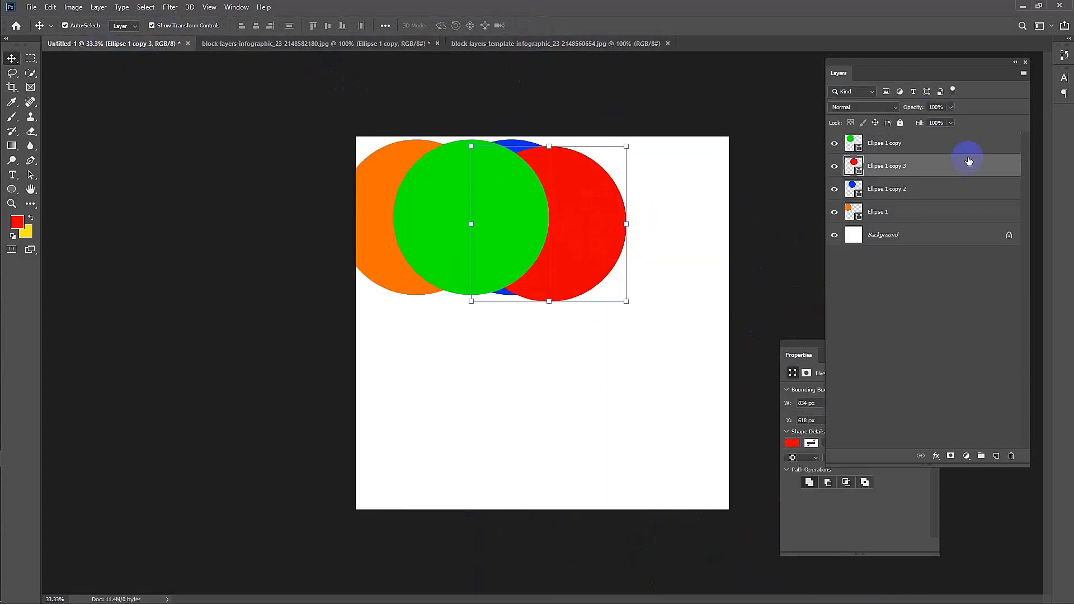
click(581, 215)
right_click(953, 166)
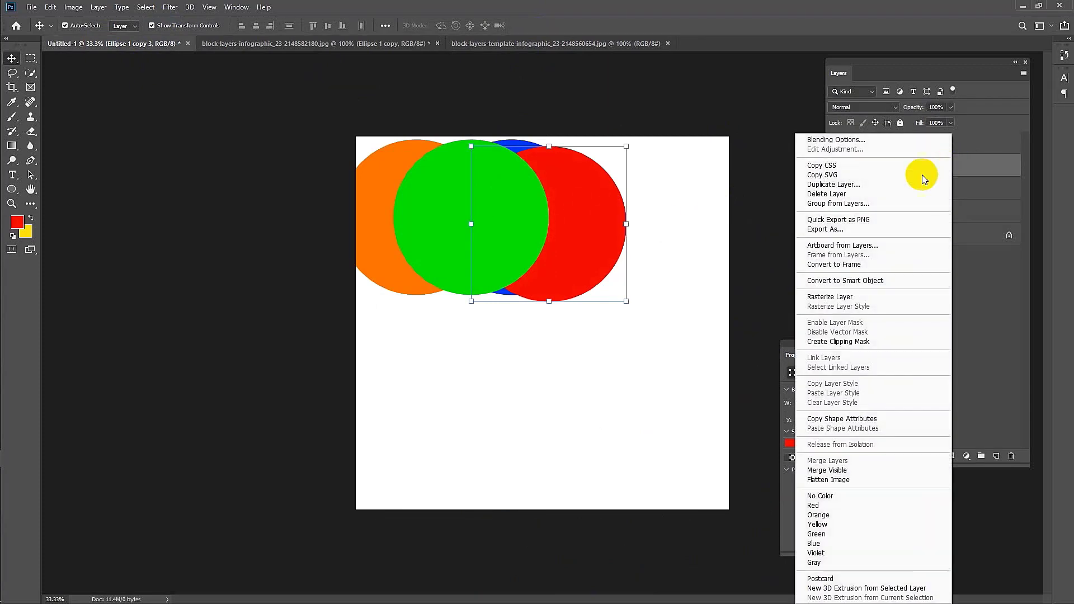
click(855, 184)
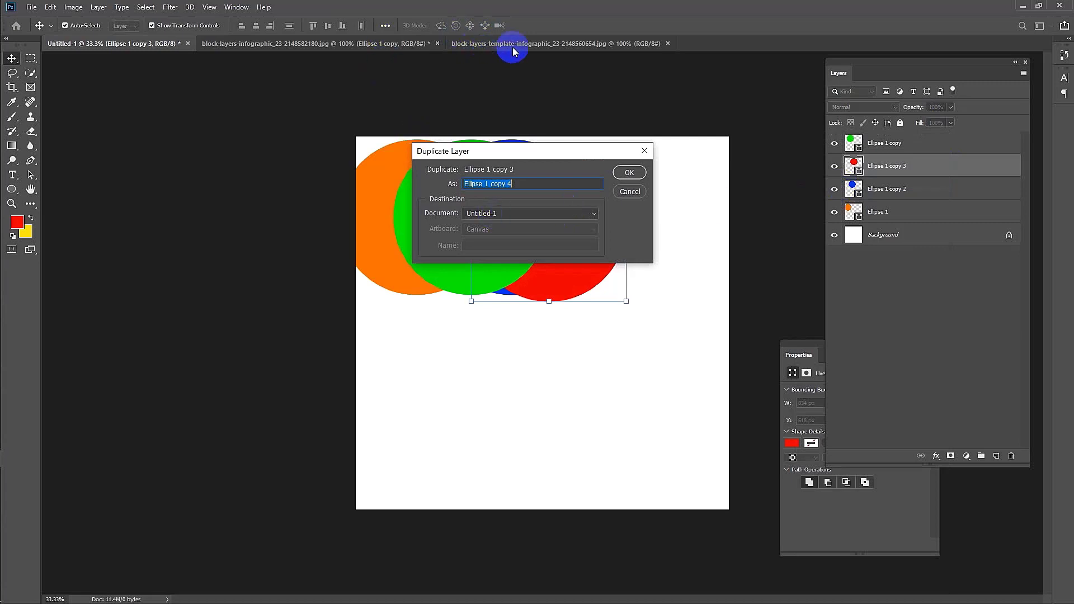
click(596, 212)
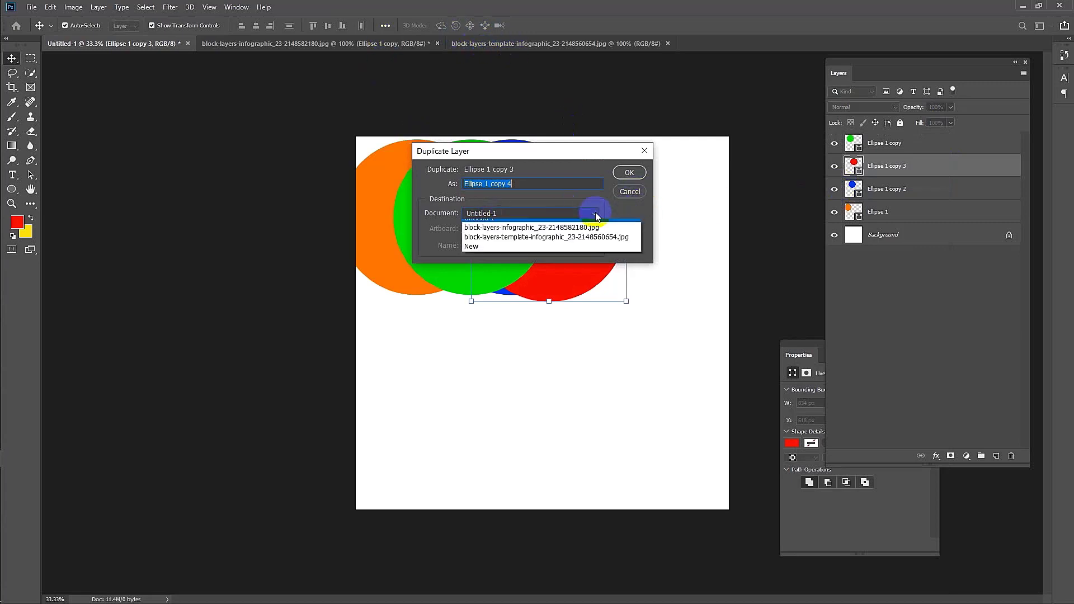
click(549, 241)
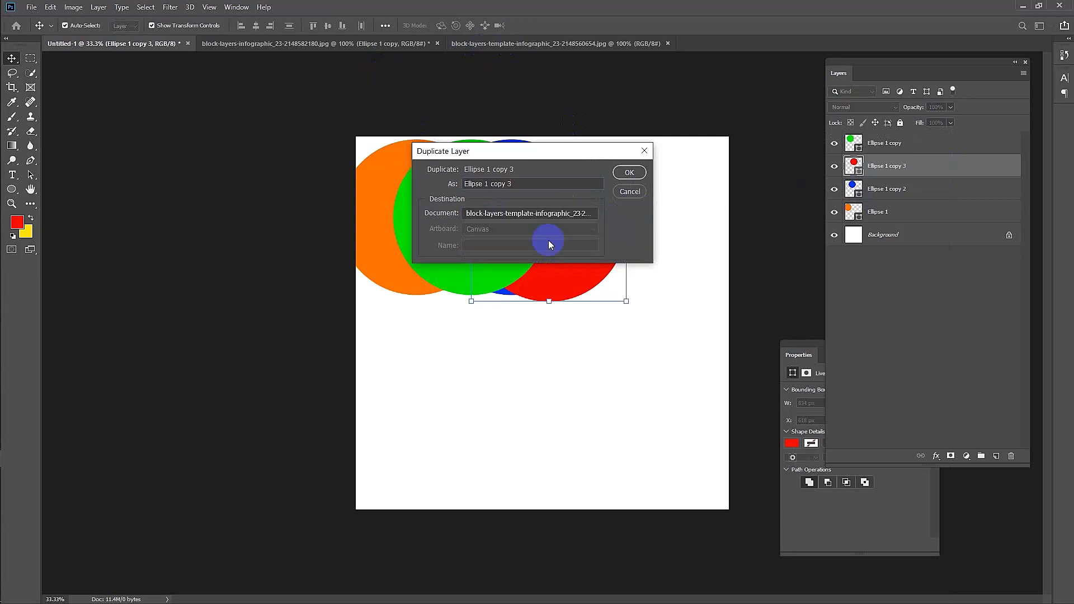
click(629, 172)
click(631, 47)
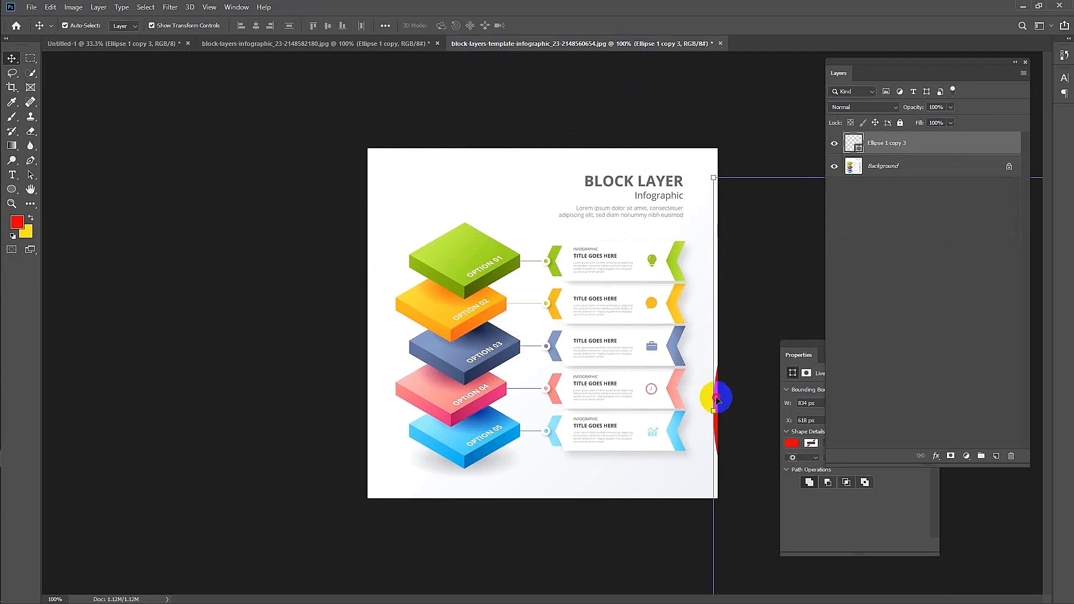
- Scale the red circle to about 31% and place it over the upper-right title cards
mouse_move(720, 403)
mouse_down()
mouse_move(548, 297)
mouse_move(569, 331)
mouse_up()
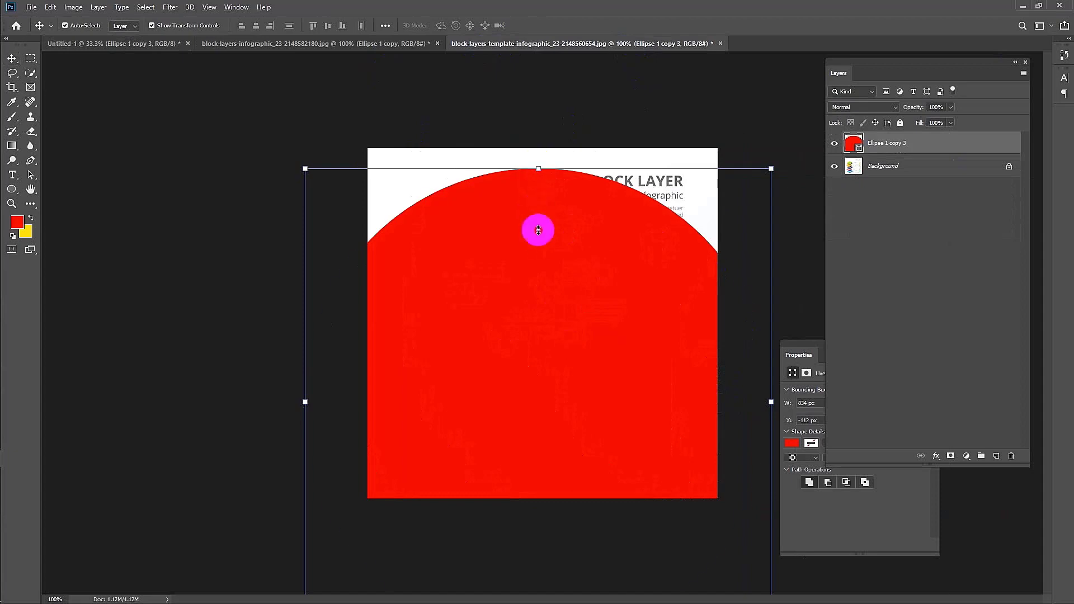
drag(539, 165, 539, 331)
mouse_move(568, 367)
mouse_down()
mouse_move(578, 282)
mouse_move(641, 292)
mouse_up()
click(537, 25)
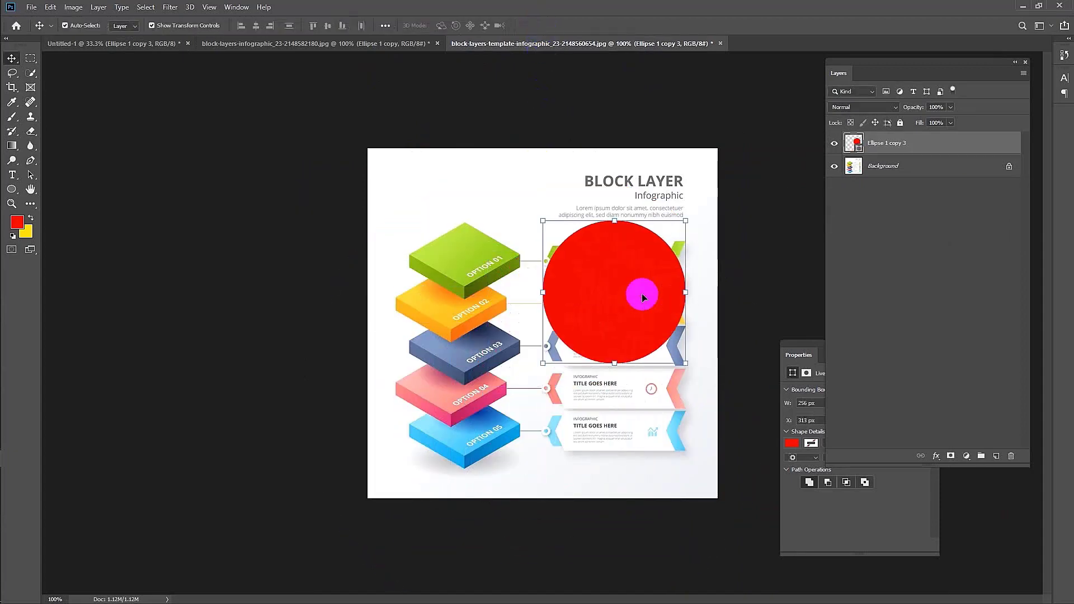
click(172, 44)
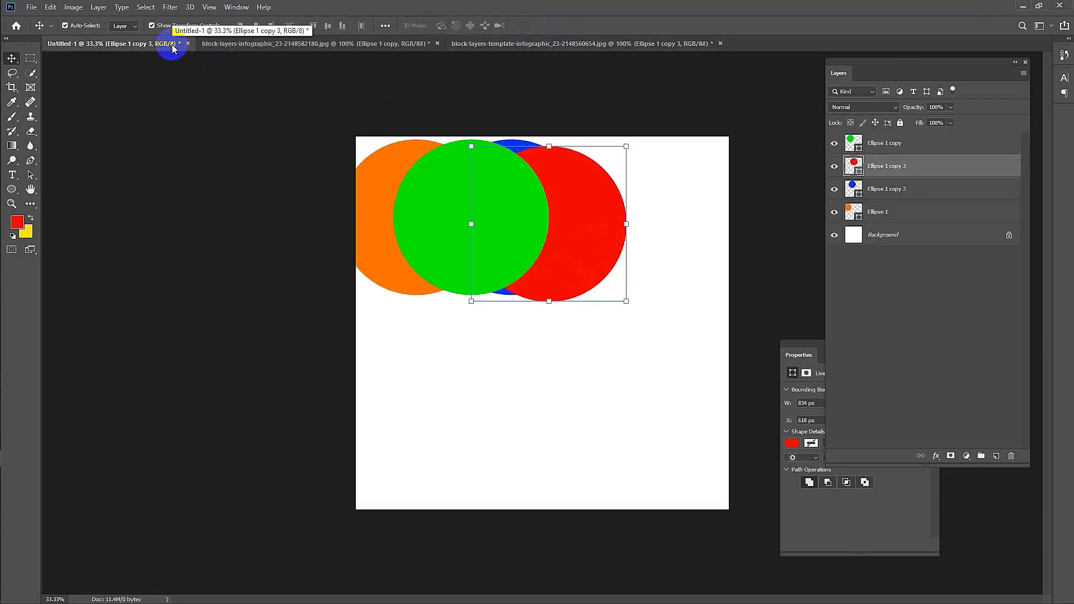